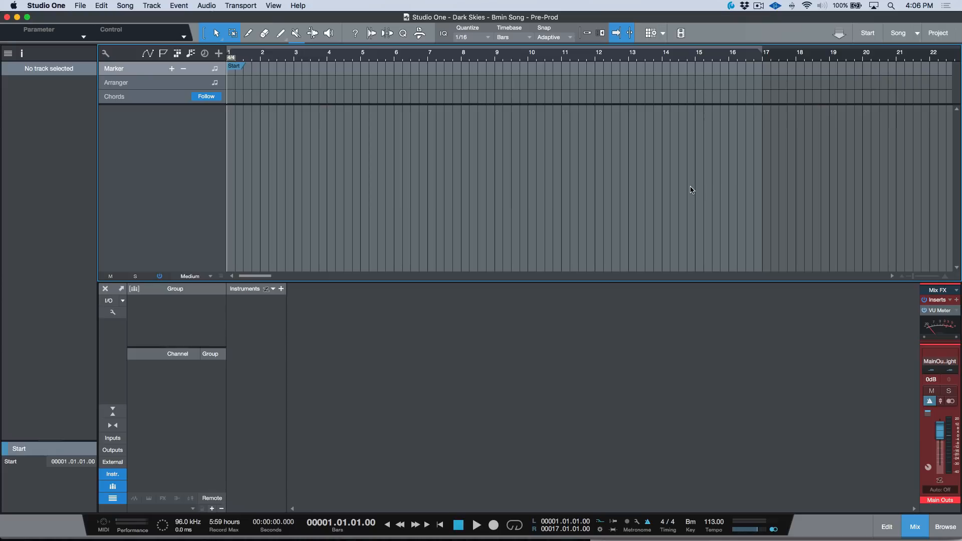
Switch to Preview and bring up the Bmin Song.png chord chart beside the song window
key(super+Tab)
key(super+Tab)
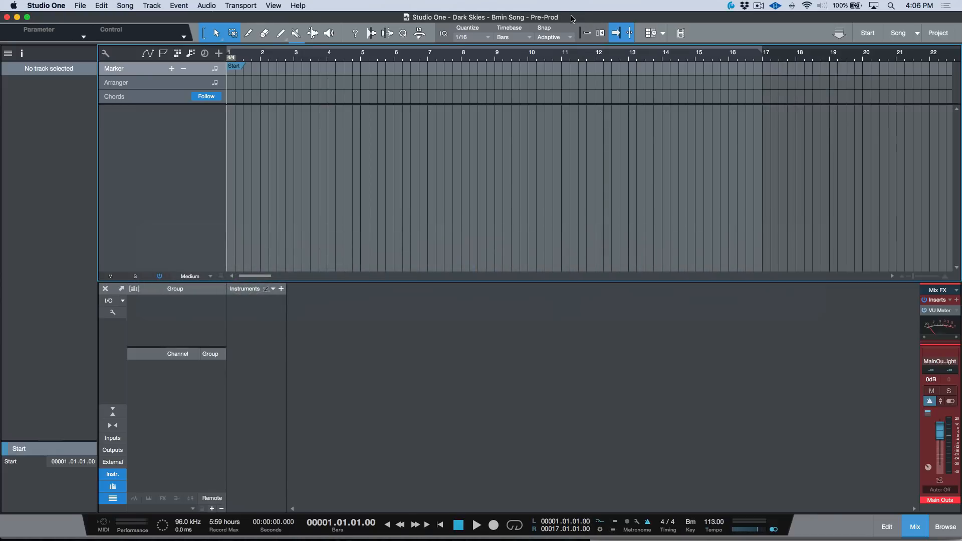
key(super+Tab)
click(704, 19)
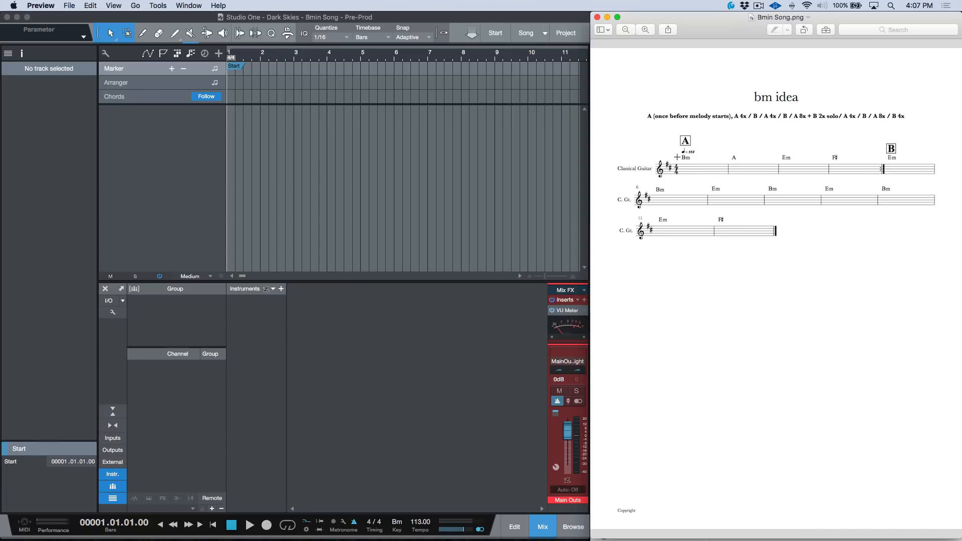
Check the song's key setting and the chart's A and B sections, then return the song window to full width
click(446, 361)
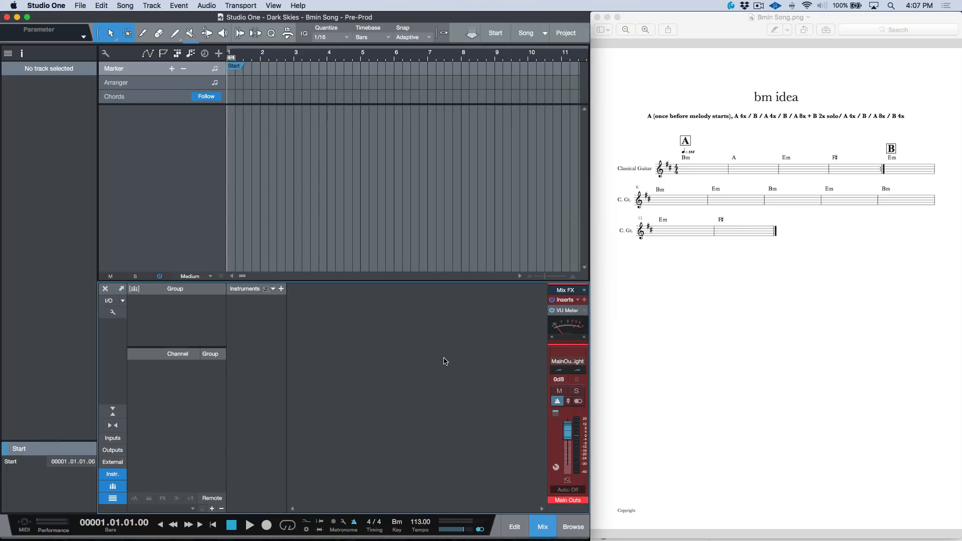
click(397, 525)
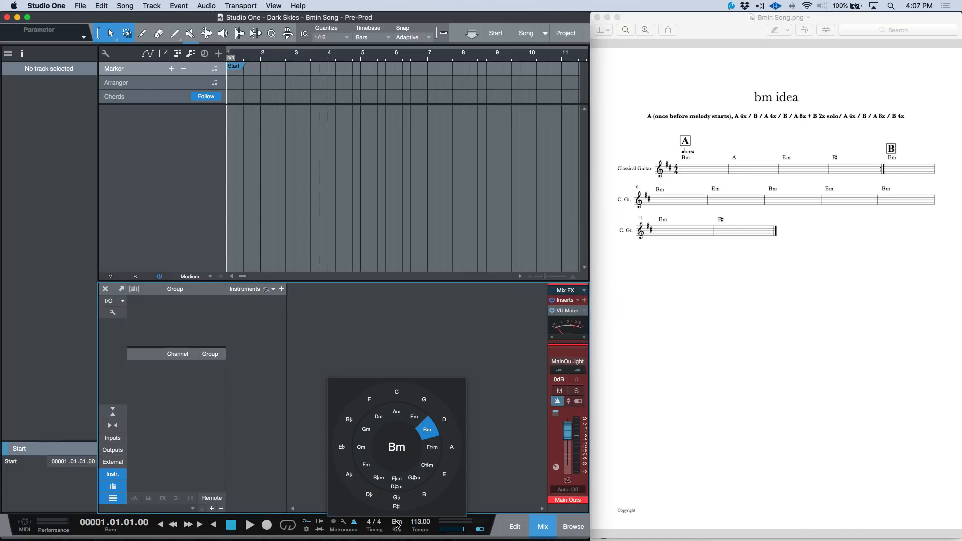
click(525, 410)
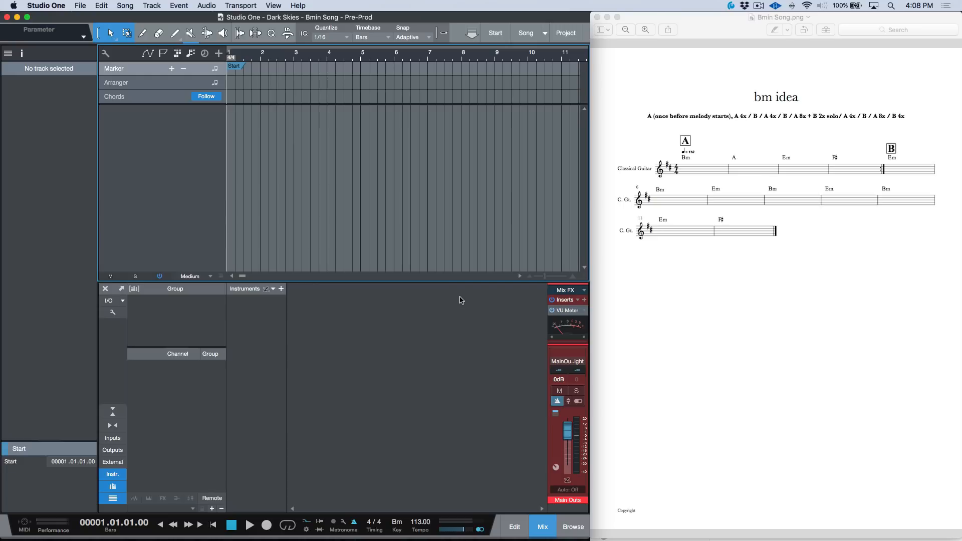
click(718, 33)
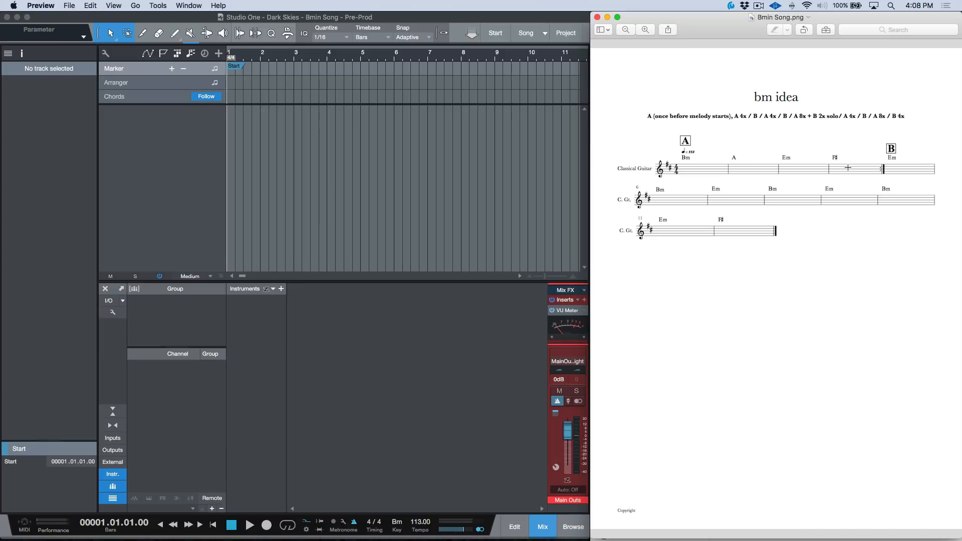
click(399, 384)
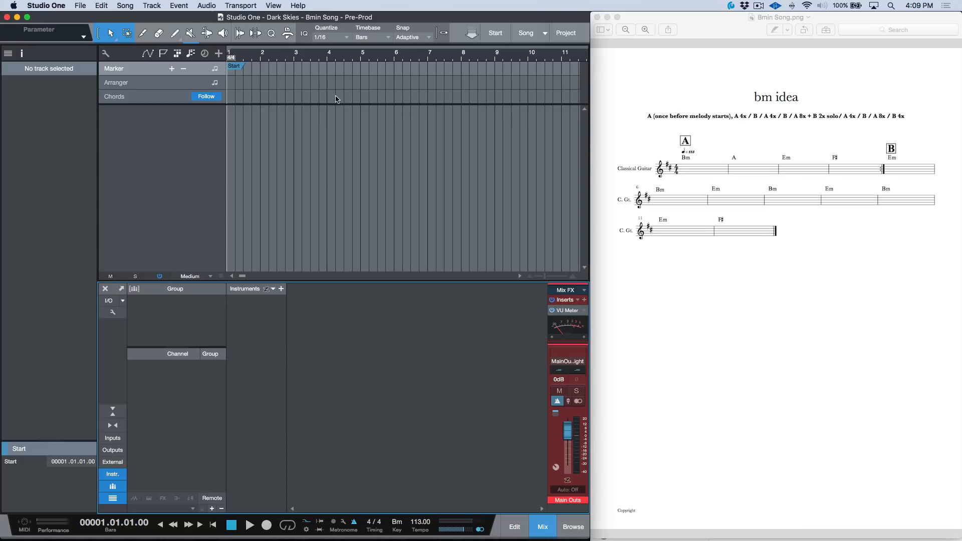
double_click(206, 20)
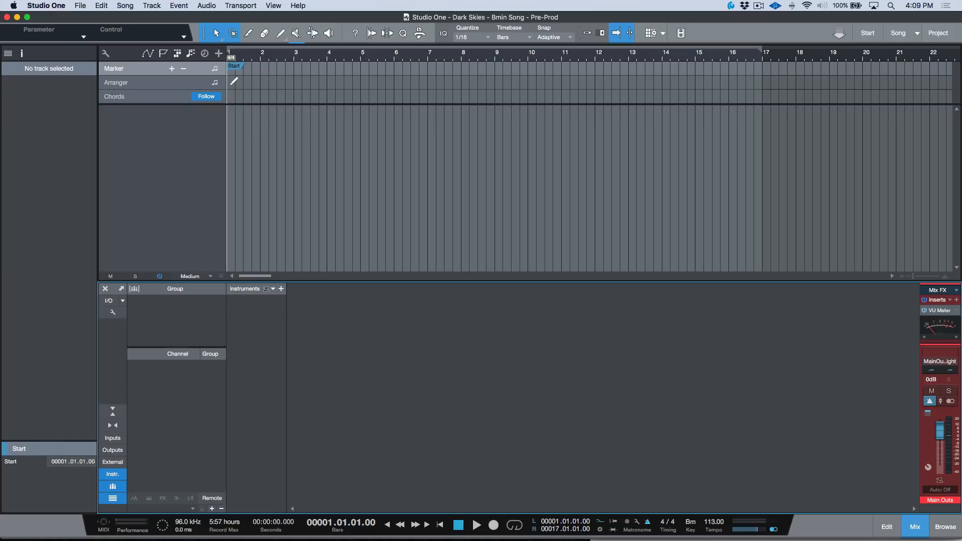
drag(231, 83, 272, 83)
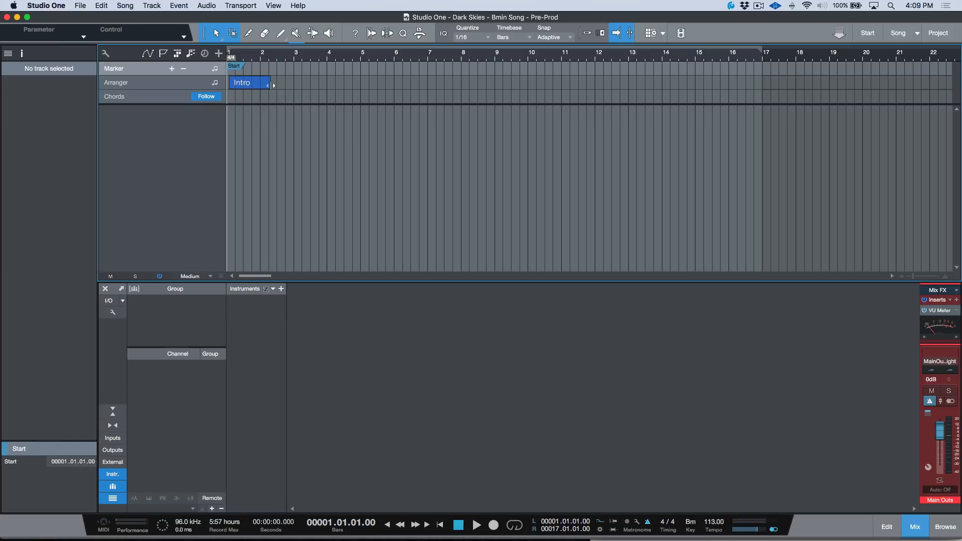
click(245, 86)
key(Delete)
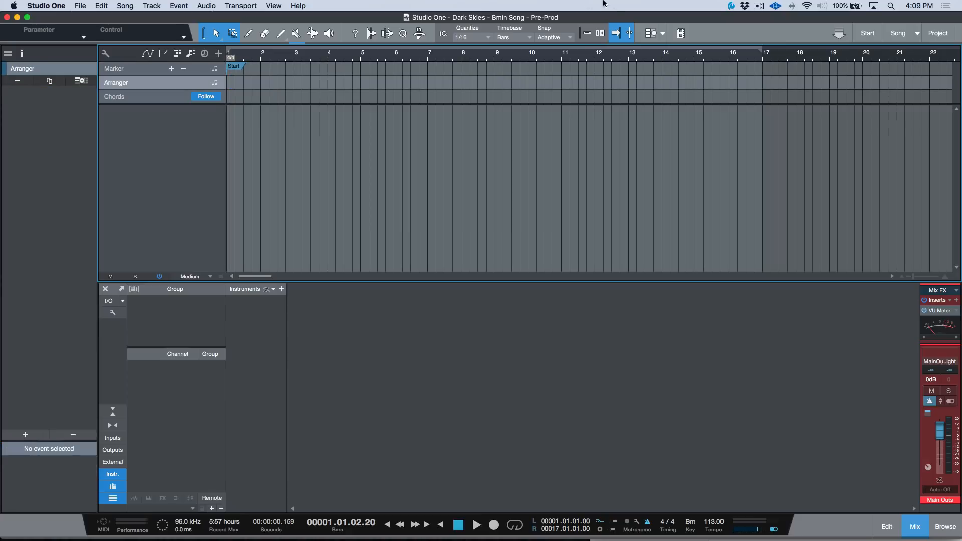
Turn on snapping and draw two Arranger sections, spanning bars 1 to 9 and bars 9 to 17
click(585, 33)
drag(231, 81, 761, 81)
Rename the first Arranger section A and the second one B
click(403, 86)
right_click(403, 86)
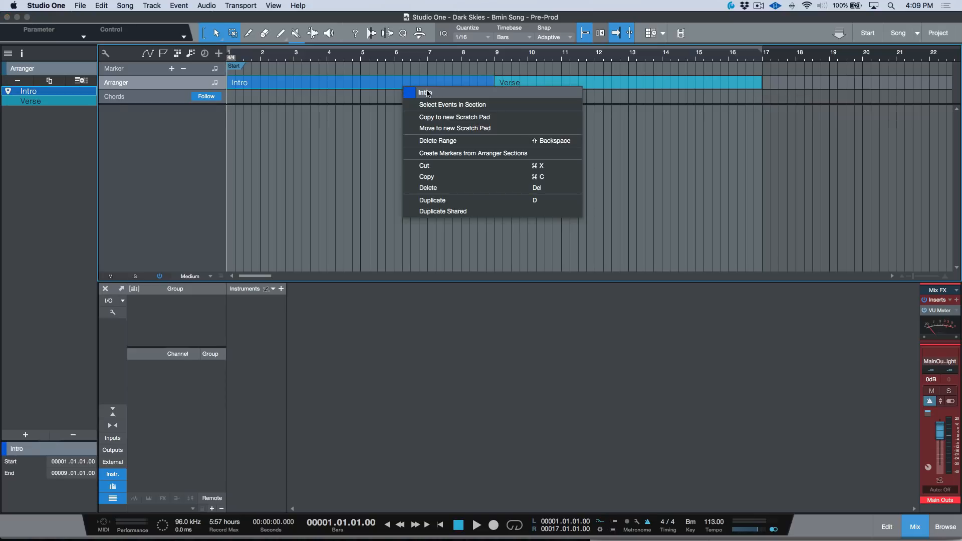
click(425, 93)
text(A)
key(Return)
click(521, 88)
right_click(522, 87)
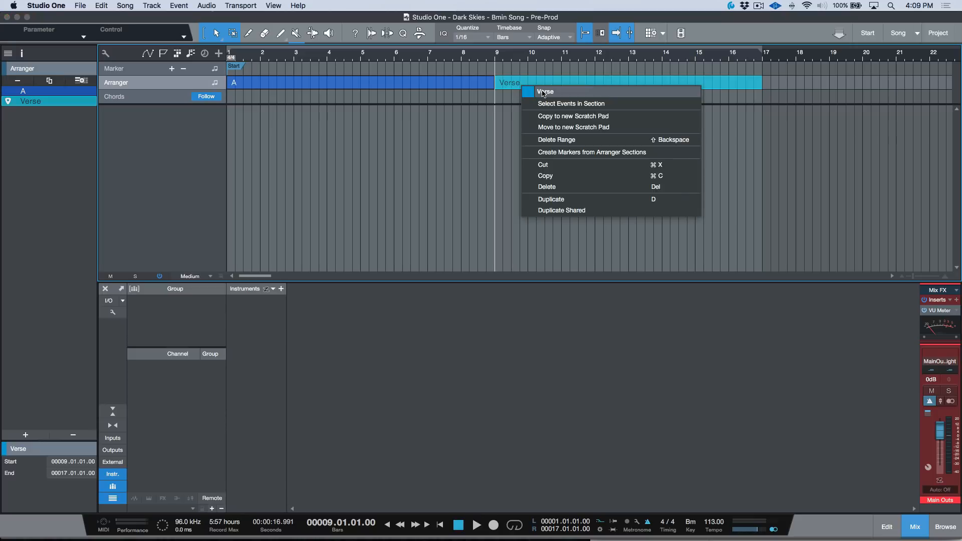
click(541, 92)
text(B)
key(Return)
click(387, 180)
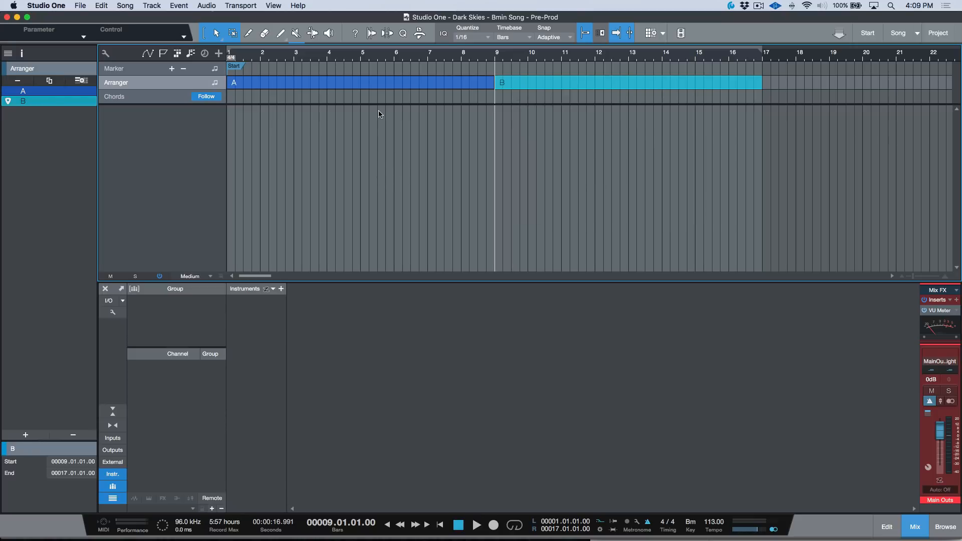
Place the Pool's bm idea, bm idea chords and bm idea melody recordings on three new tracks starting at bar 21
click(388, 98)
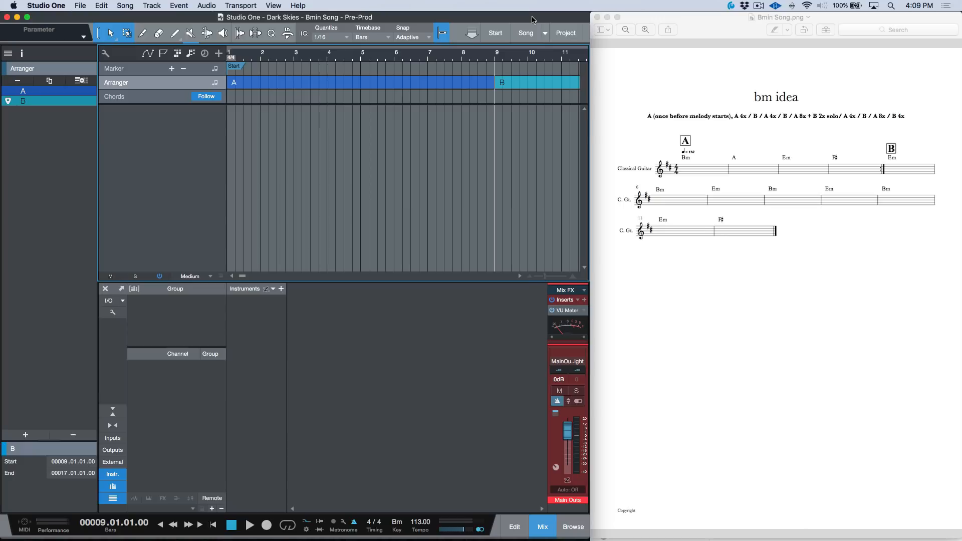
double_click(501, 17)
scroll(729, 150, right, 10)
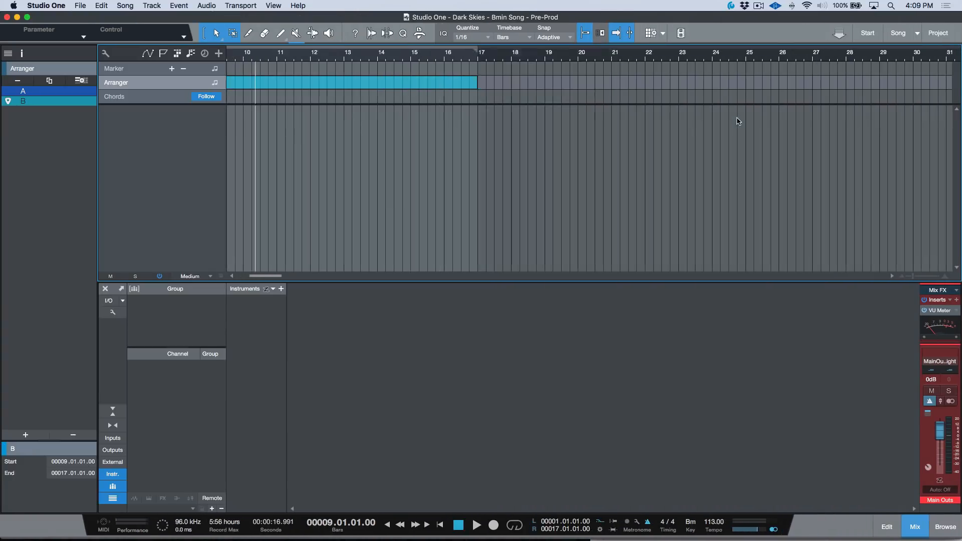
click(945, 527)
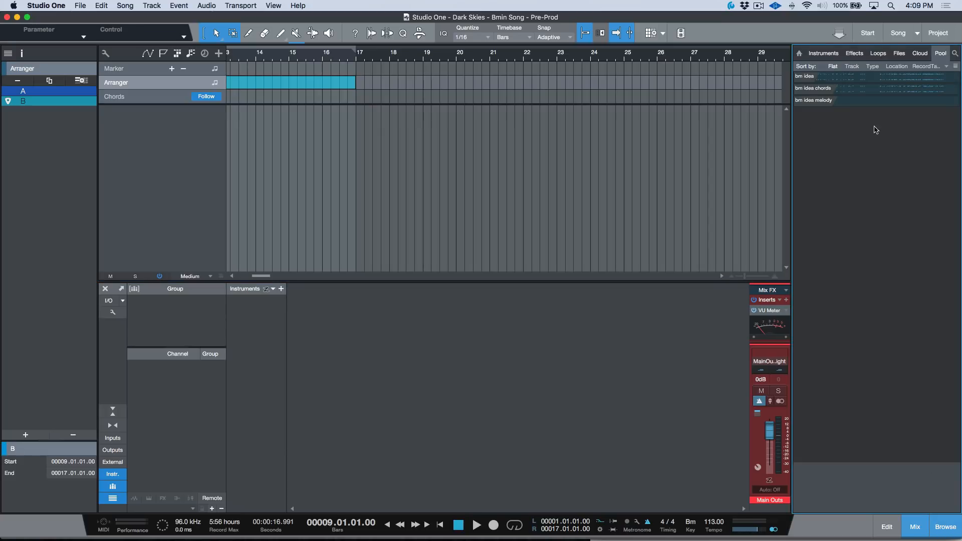
drag(873, 79, 516, 138)
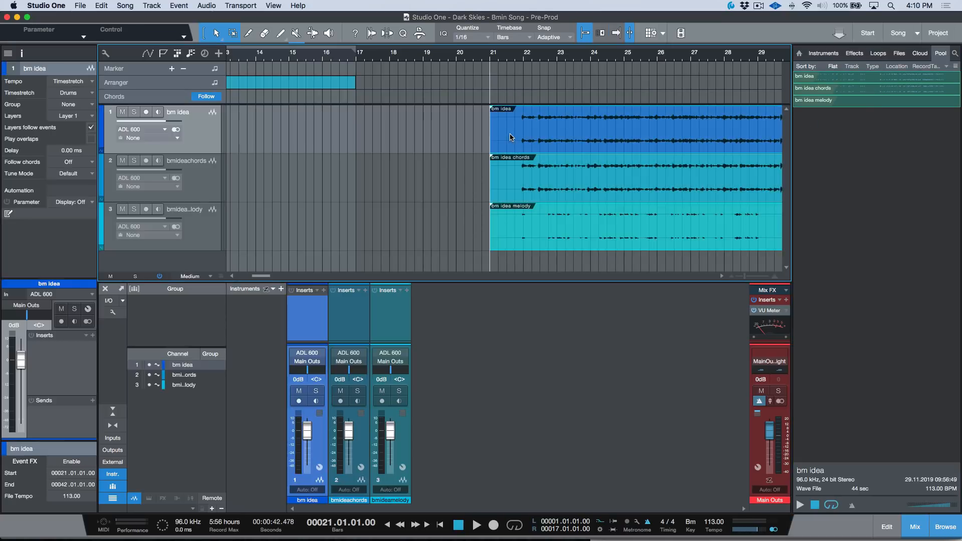
Group the three audio tracks under the name Scratch Tracks
shift+click(211, 229)
key(super+g)
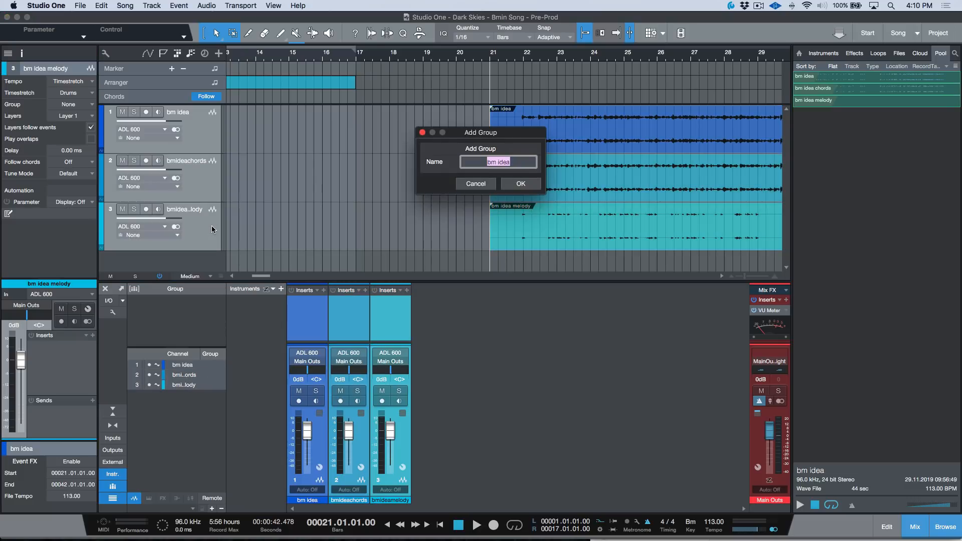
text(Scratch Tracks)
key(Return)
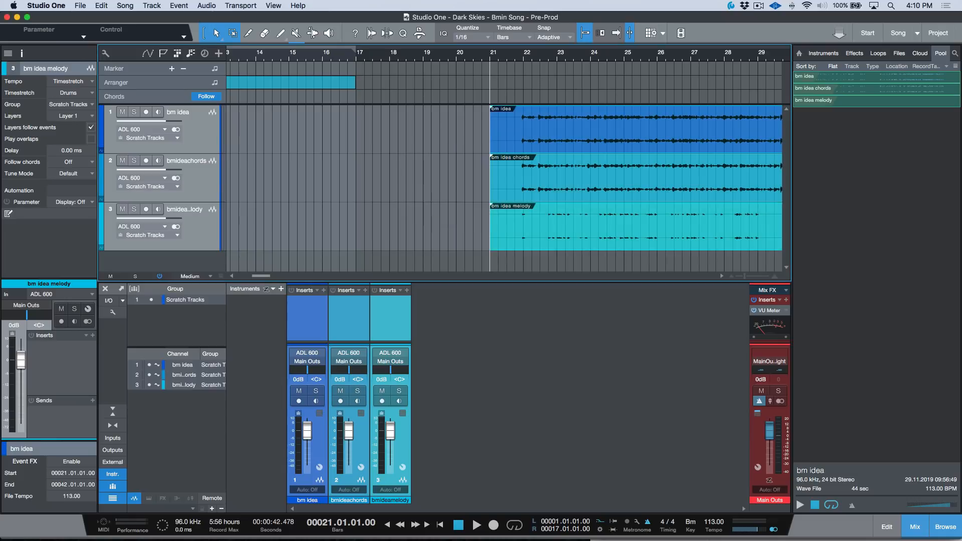
Add an Arranger section from the selected scratch events, covering their full length from bar 21 to 42
scroll(354, 149, right, 5)
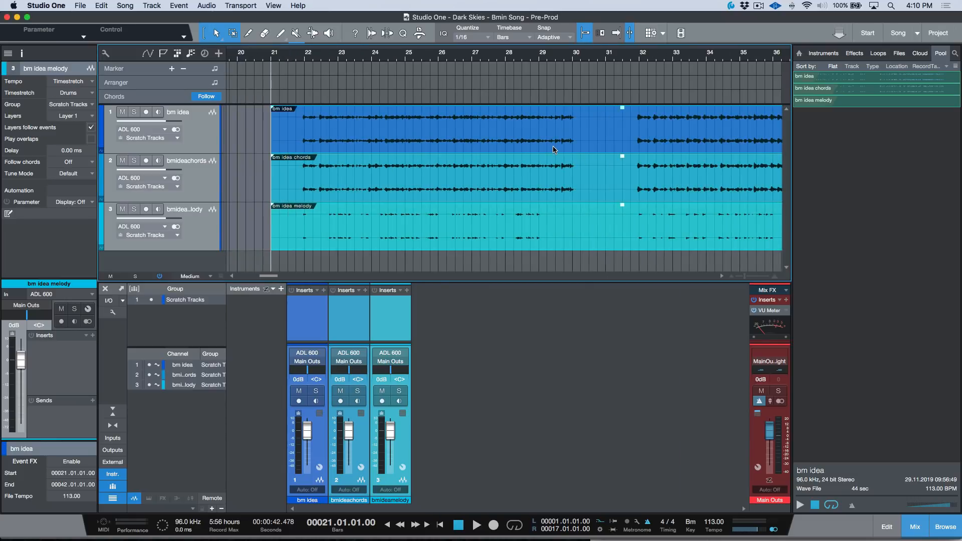
key(shift+z)
right_click(498, 135)
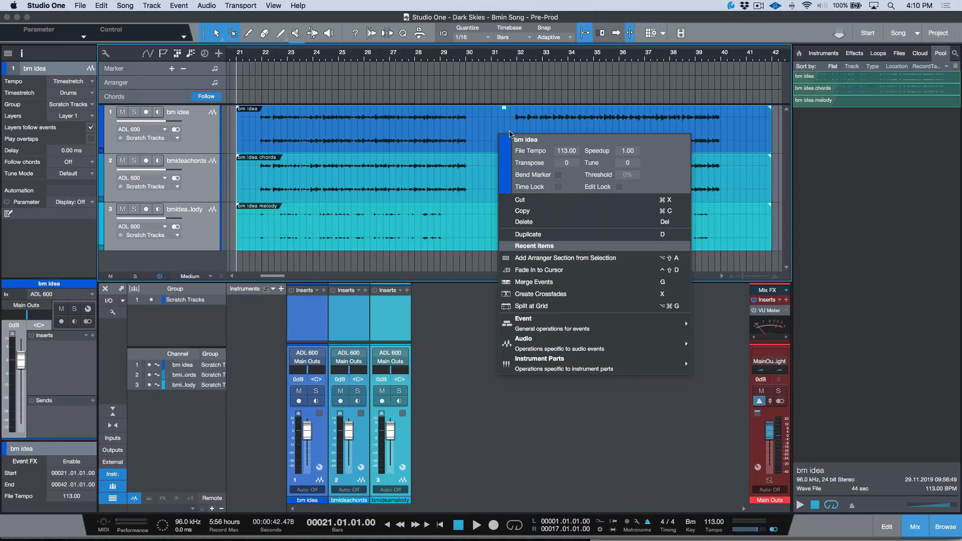
mouse_move(603, 327)
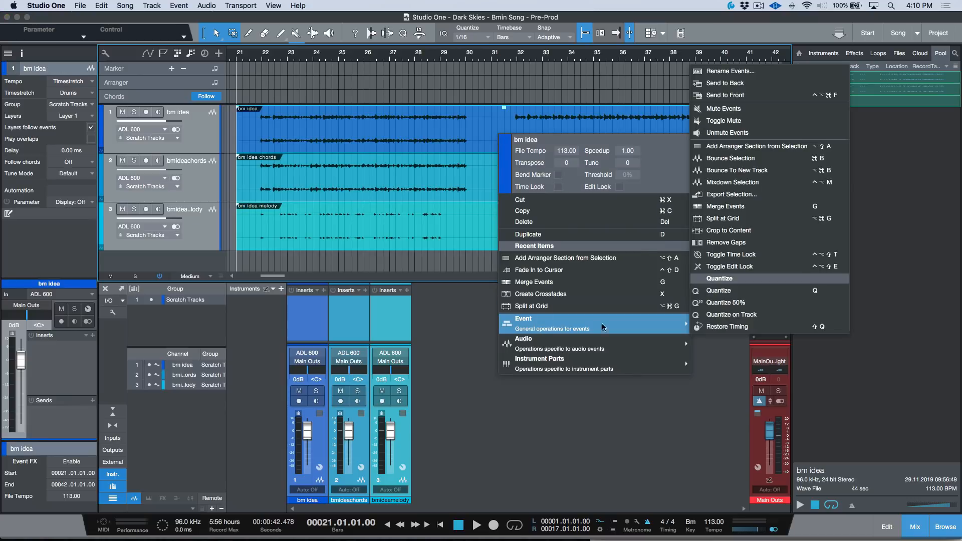
click(735, 147)
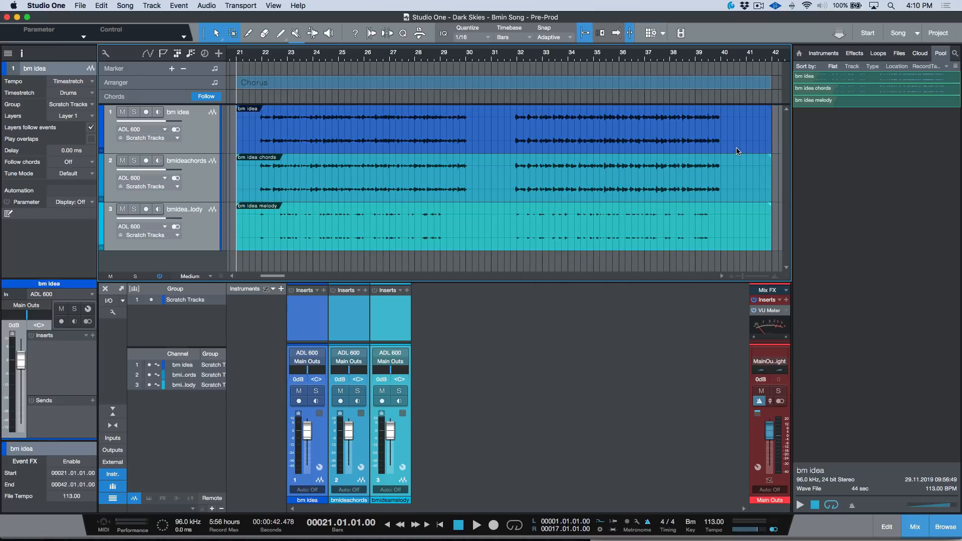
Rename the Arranger section above the scratch recordings Unedited Tracks and color it yellow
right_click(560, 86)
text(Unedited Tracks)
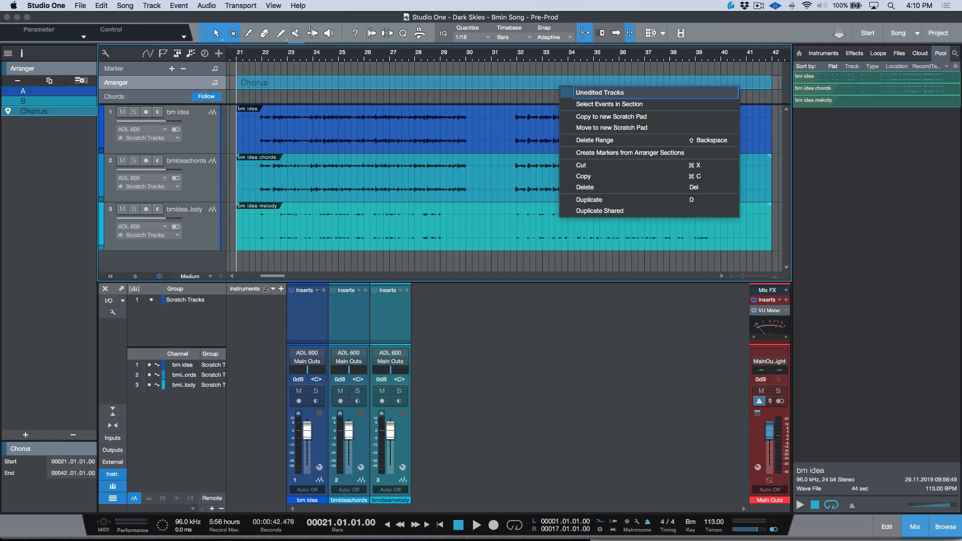
key(Return)
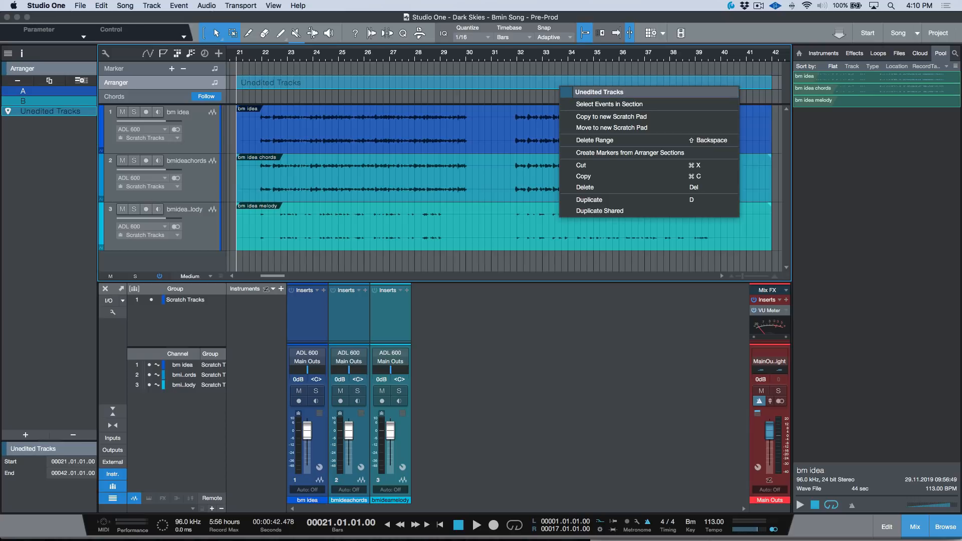
click(568, 92)
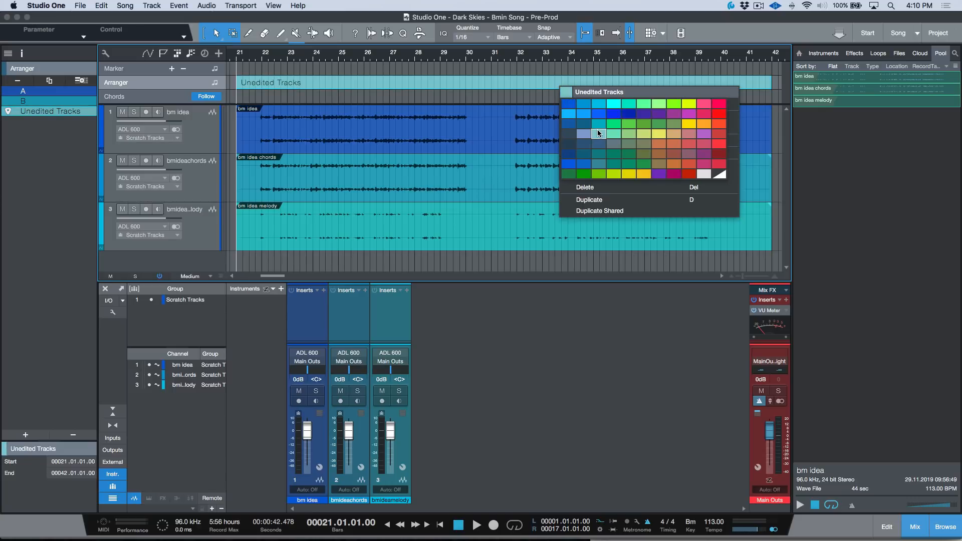
click(659, 134)
click(630, 329)
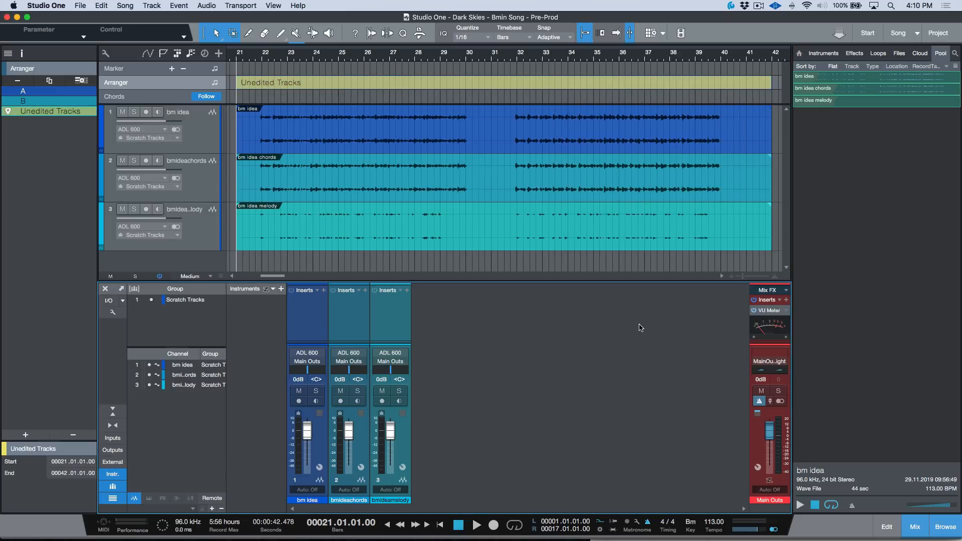
Copy the Unedited Tracks section to a new Scratch Pad and hide the pad from the arrangement
scroll(482, 89, left, 1)
right_click(482, 87)
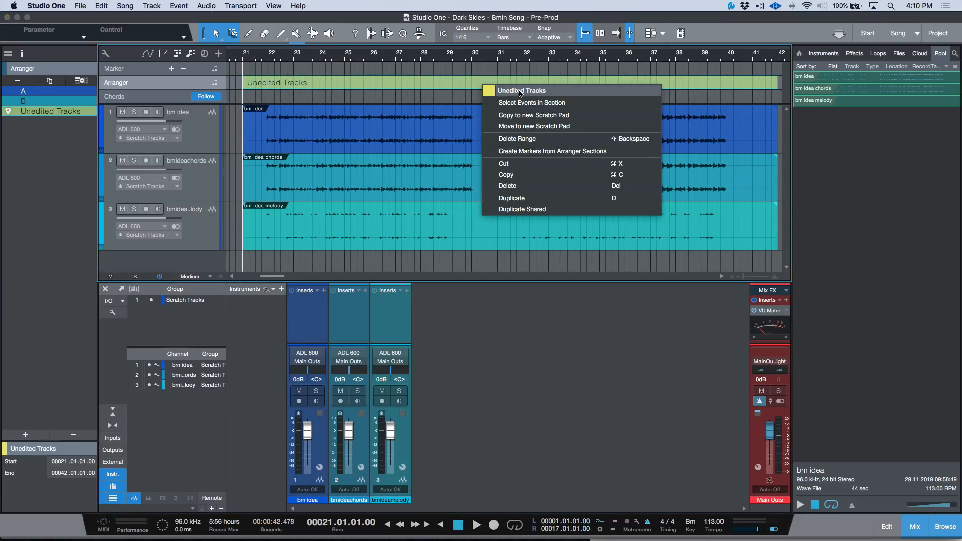
click(506, 115)
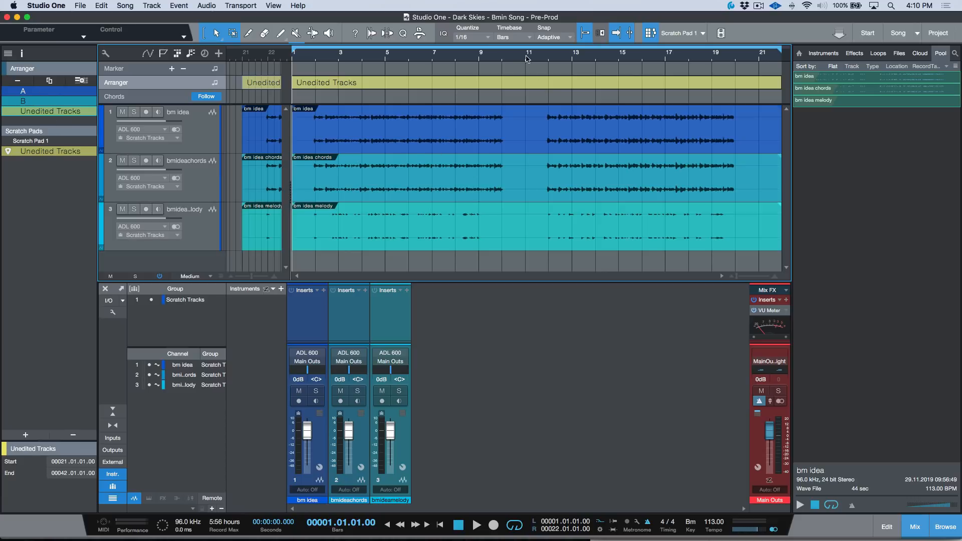
click(650, 35)
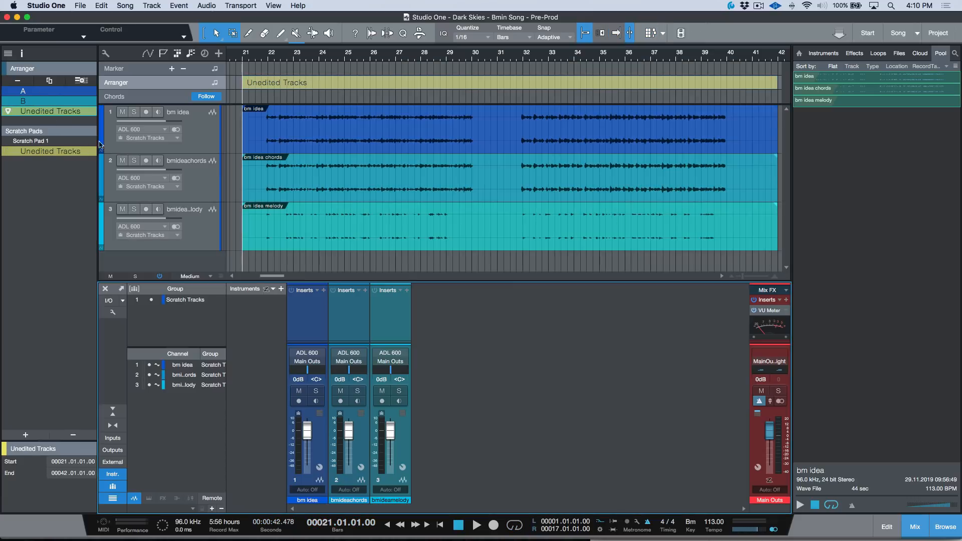
Delete the silent lead-in between bars 21 and 22 from all three grouped scratch recordings
scroll(306, 91, left, 5)
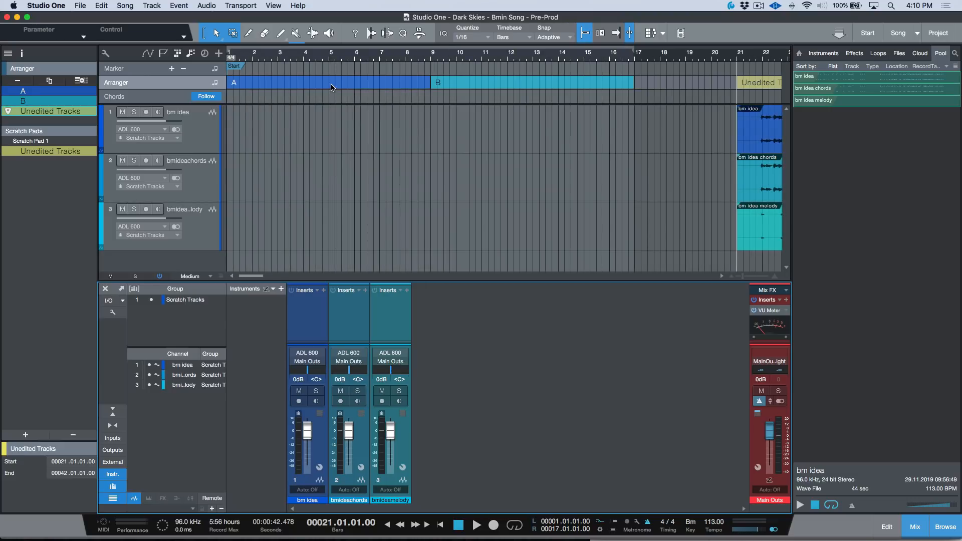
key(w)
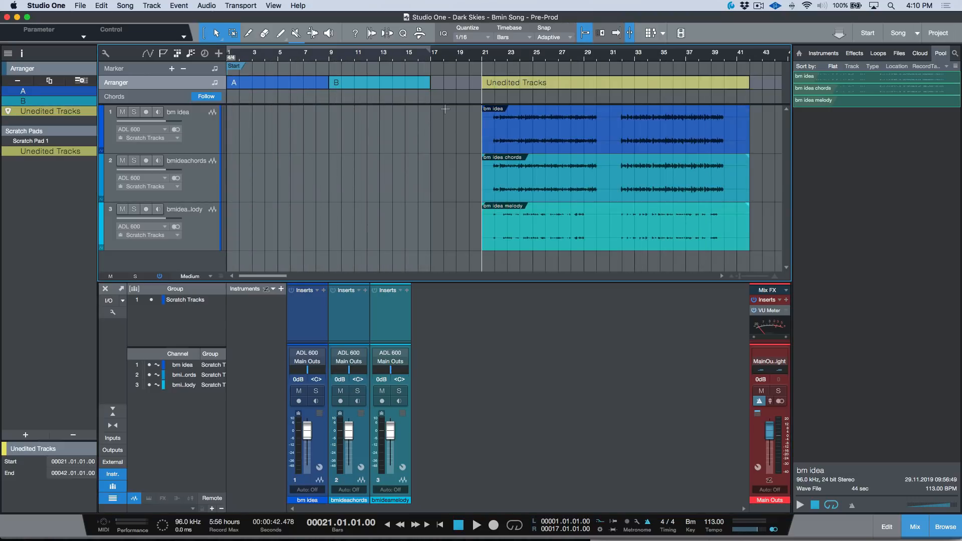
click(628, 135)
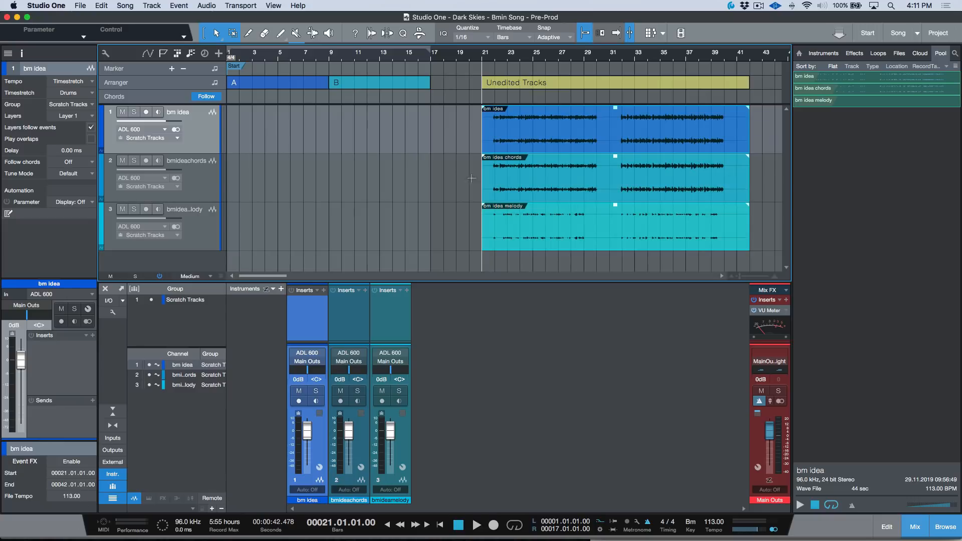
drag(525, 56, 521, 76)
scroll(409, 119, right, 5)
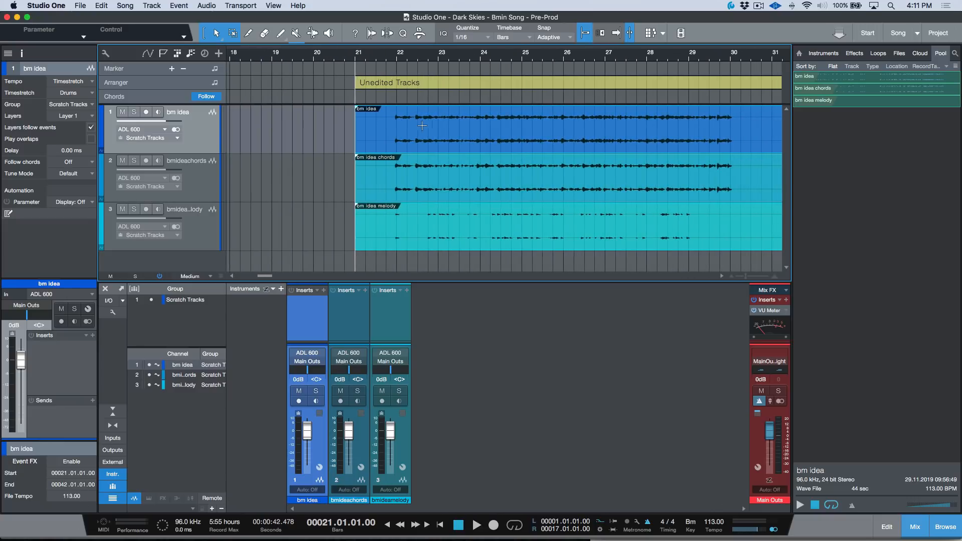
scroll(298, 129, left, 2)
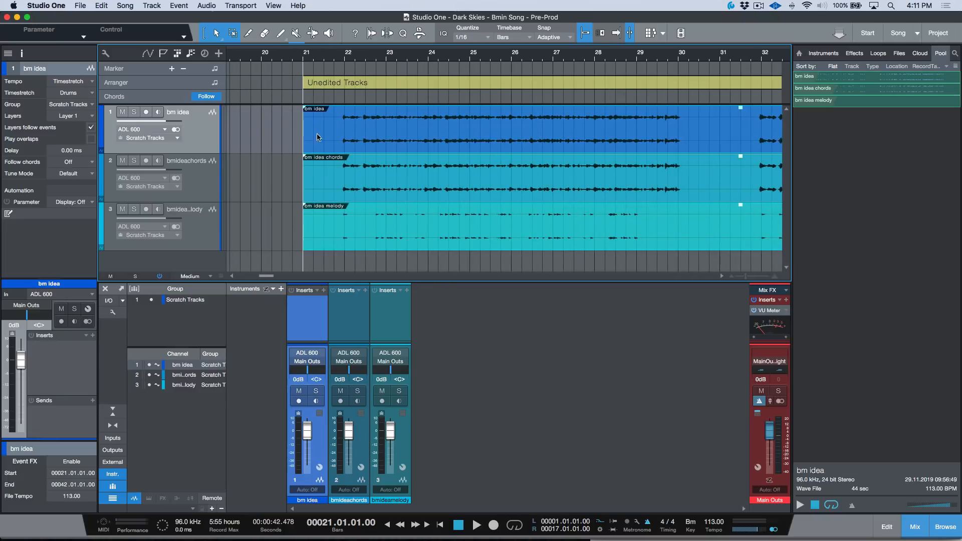
drag(280, 122, 343, 128)
key(Delete)
Delete the silence between bars 30 and 32 and after bar 40 from all three scratch recordings
scroll(573, 134, right, 5)
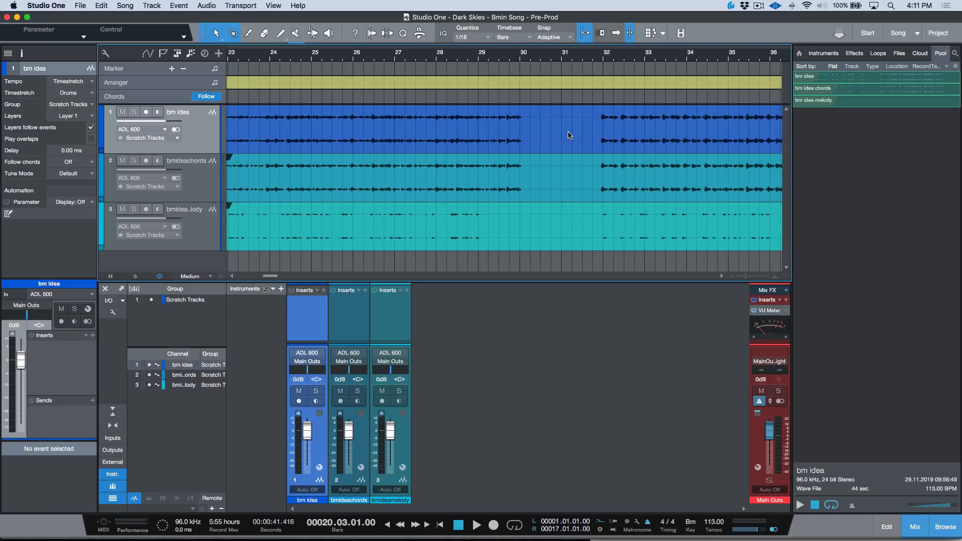
drag(519, 120, 602, 129)
key(Delete)
scroll(602, 129, right, 10)
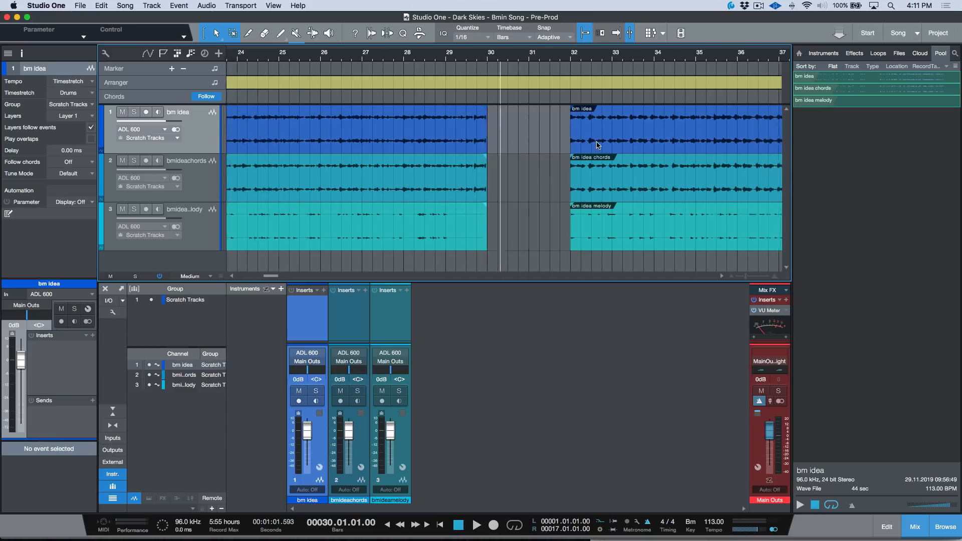
drag(718, 112, 633, 130)
key(Delete)
Remove the Unedited Tracks section from the Arranger track while keeping the scratch events below it
scroll(632, 130, left, 15)
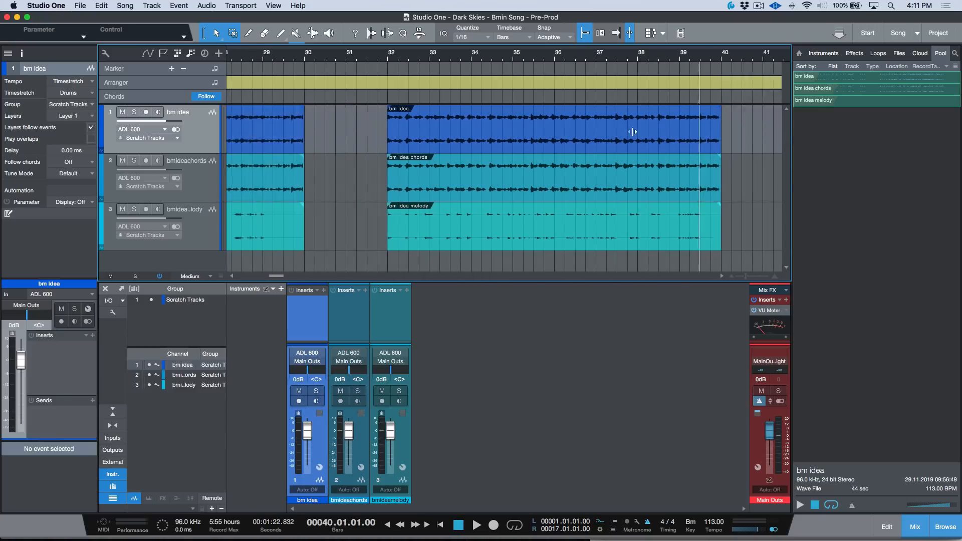
click(518, 136)
scroll(528, 134, right, 8)
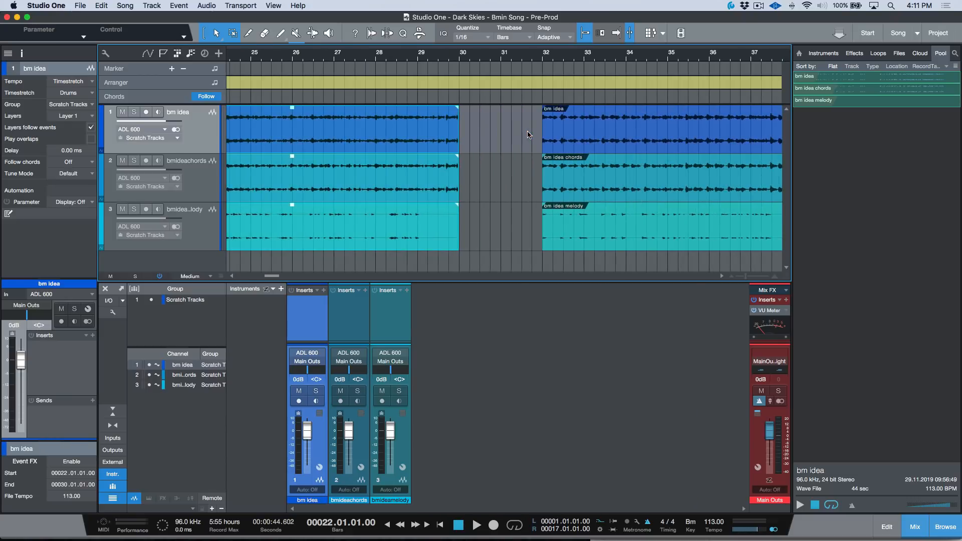
click(619, 138)
key(w)
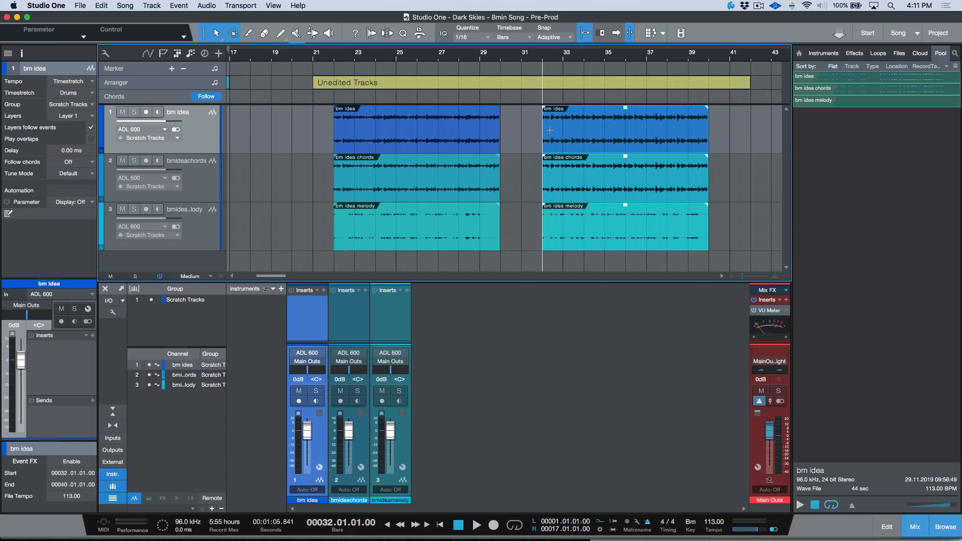
click(527, 85)
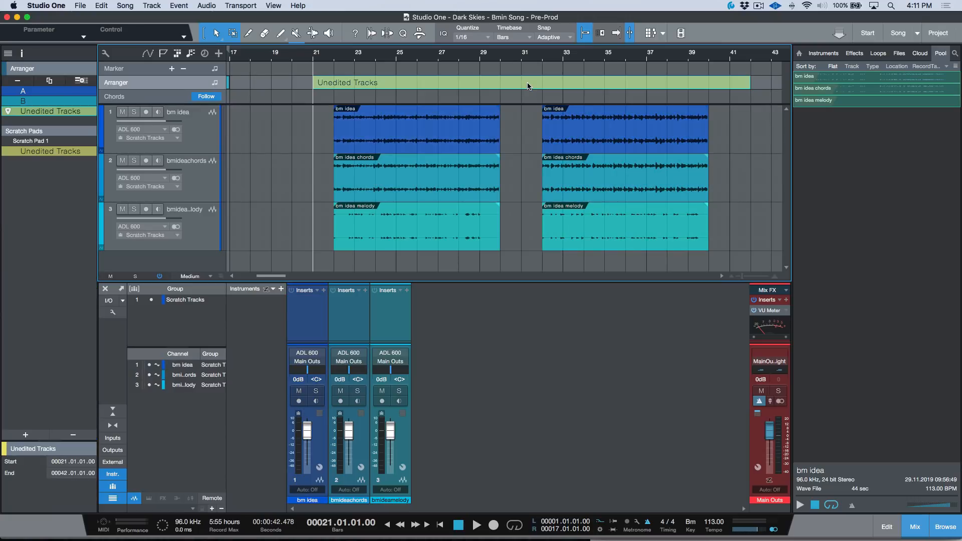
key(Delete)
Solo only the bm idea track and audition it from bar 22
click(387, 162)
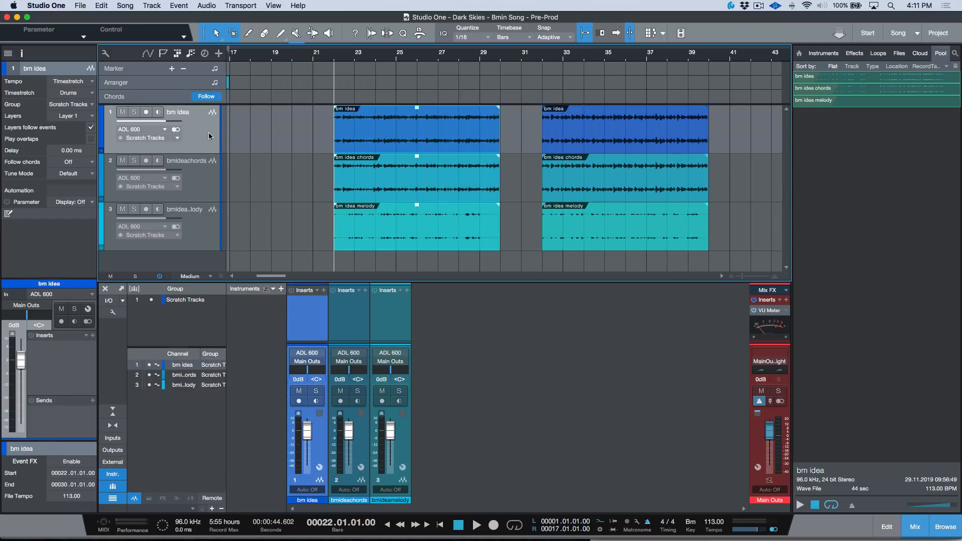
click(132, 112)
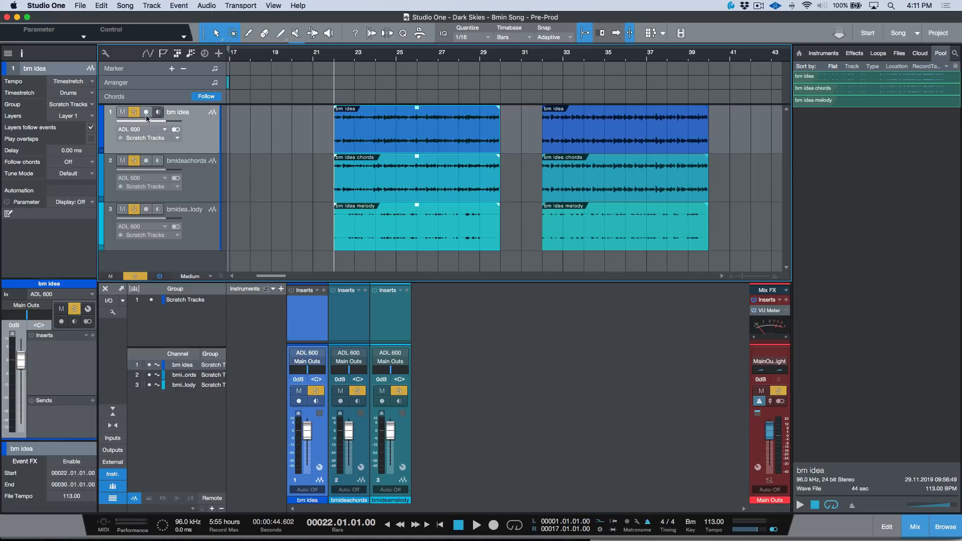
alt+click(133, 115)
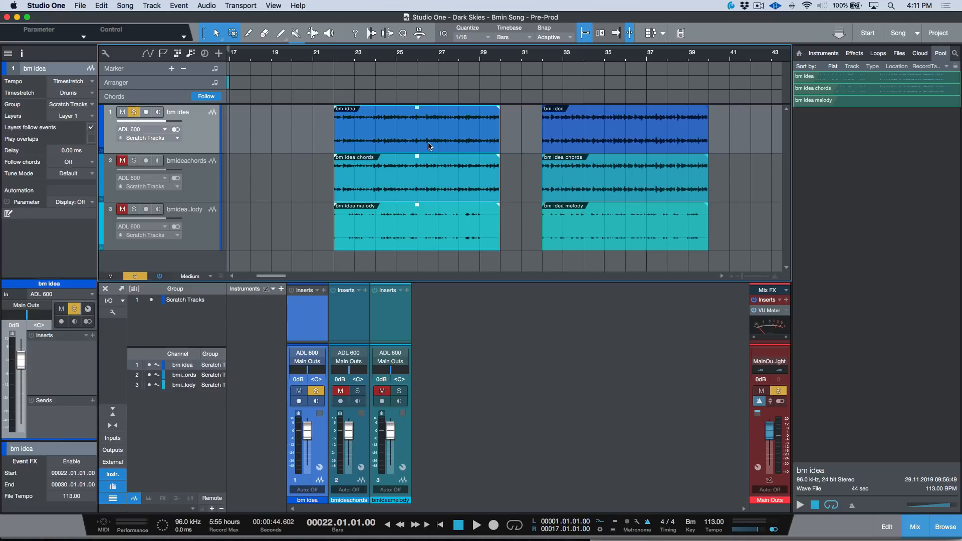
key(space)
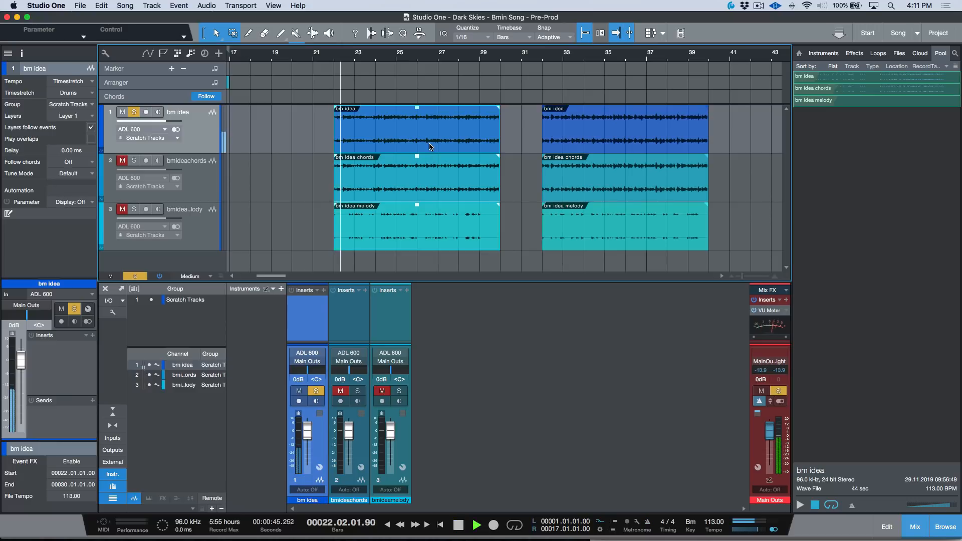
key(space)
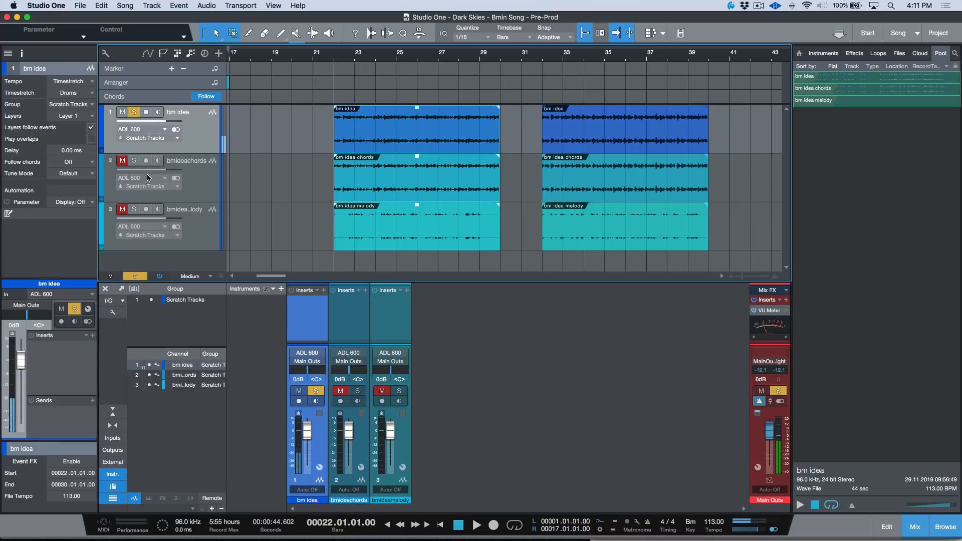
Exclusively solo and audition the chords track, followed by the melody track, from bar 22
alt+click(134, 161)
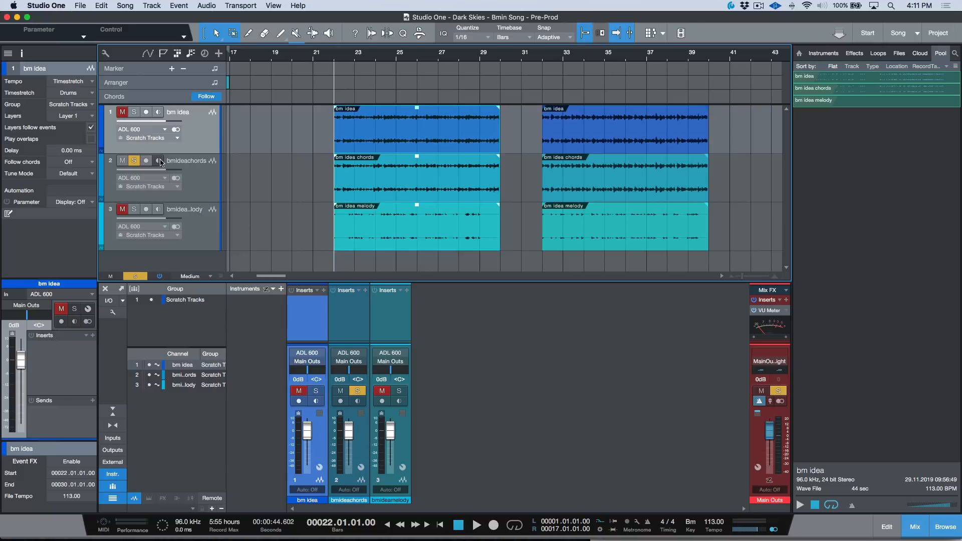
key(space)
key(space)
alt+click(134, 209)
key(space)
key(space)
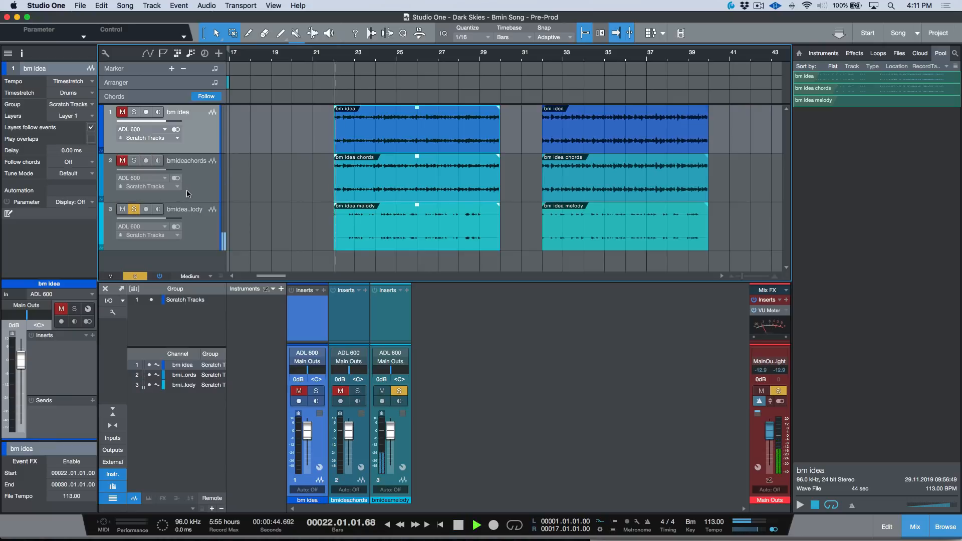
Rename the second track Chords and the third track Melody
click(196, 164)
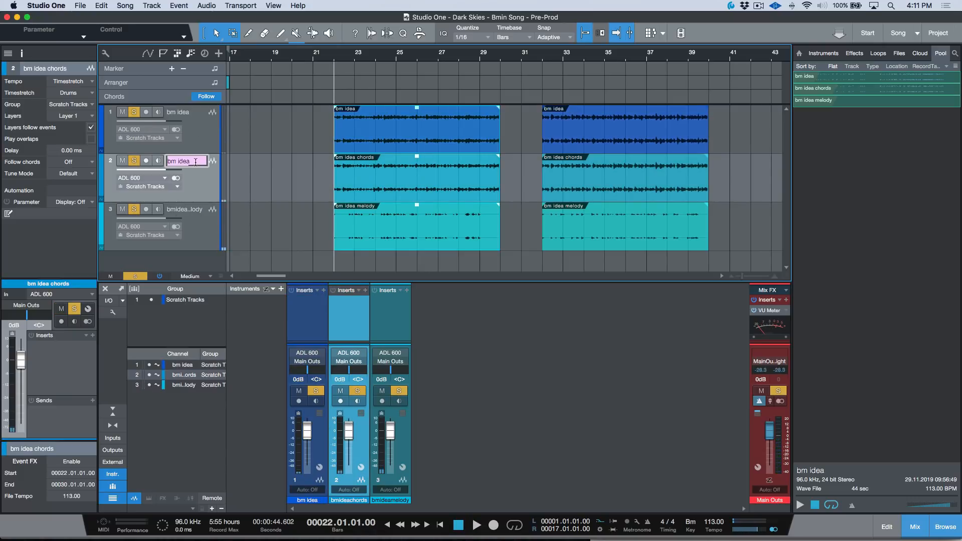
text(Chords)
key(Tab)
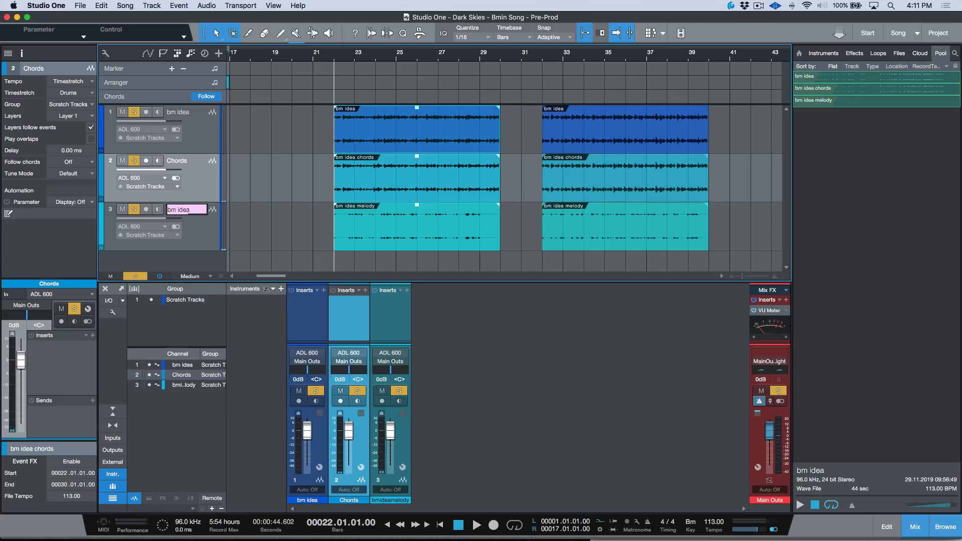
text(Melody)
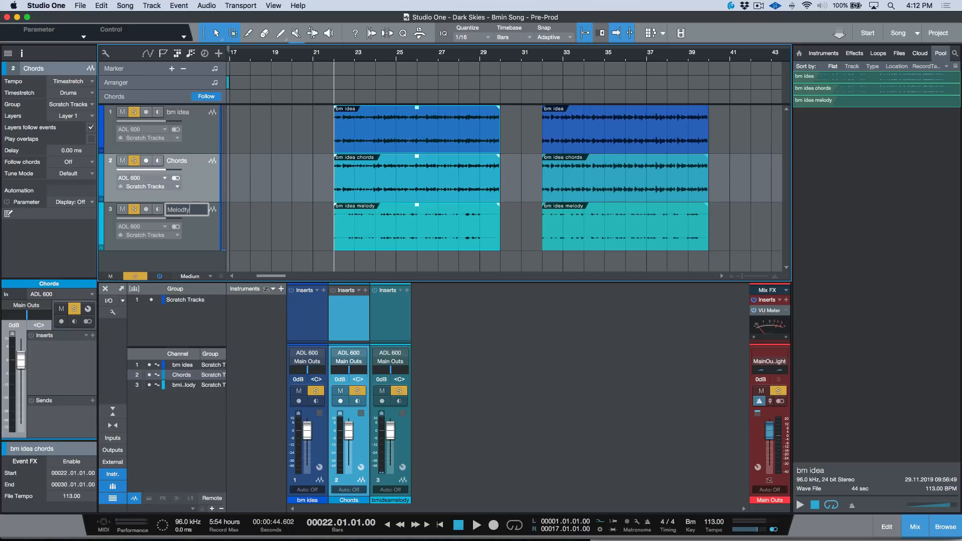
key(Return)
click(183, 209)
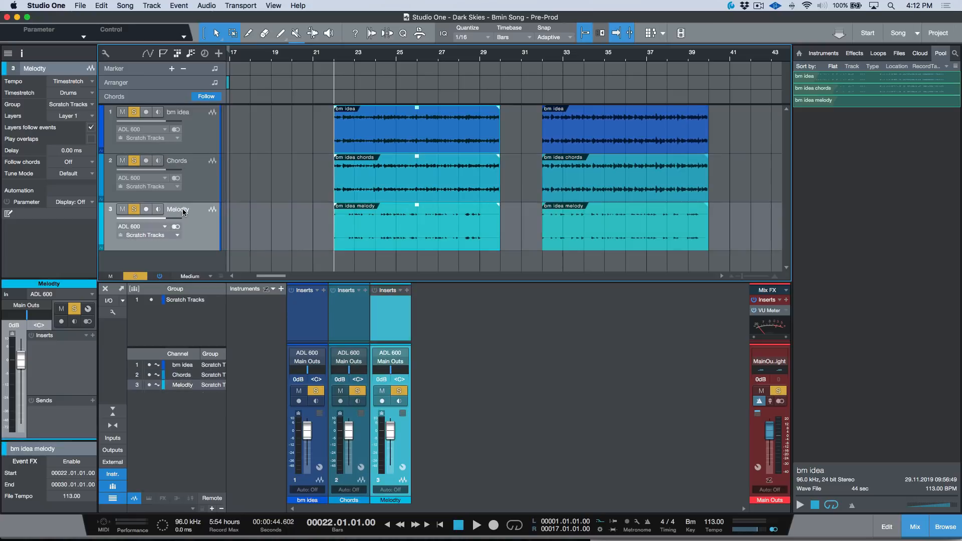
double_click(182, 208)
key(Return)
Move the bm idea track below Melody and mute both of its audio events
click(210, 146)
drag(204, 167, 197, 229)
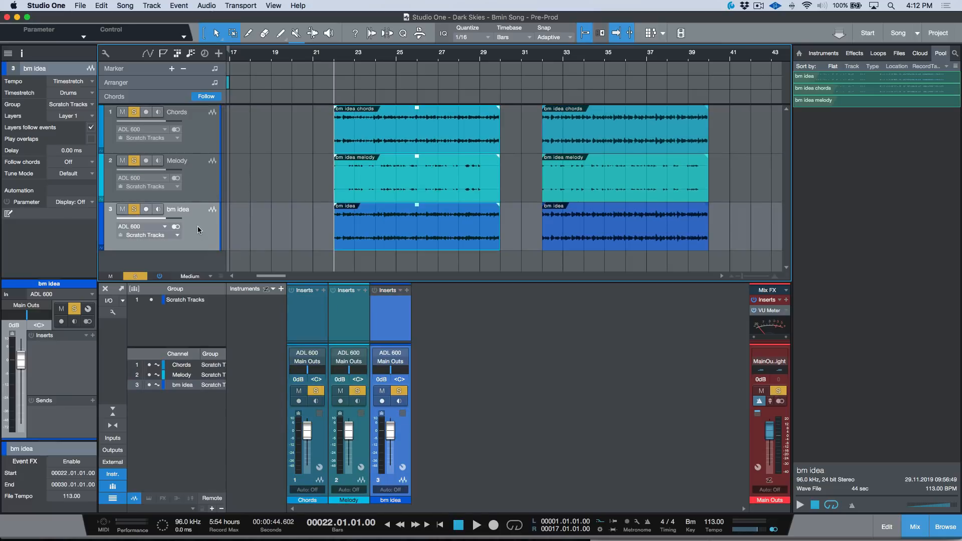
click(293, 232)
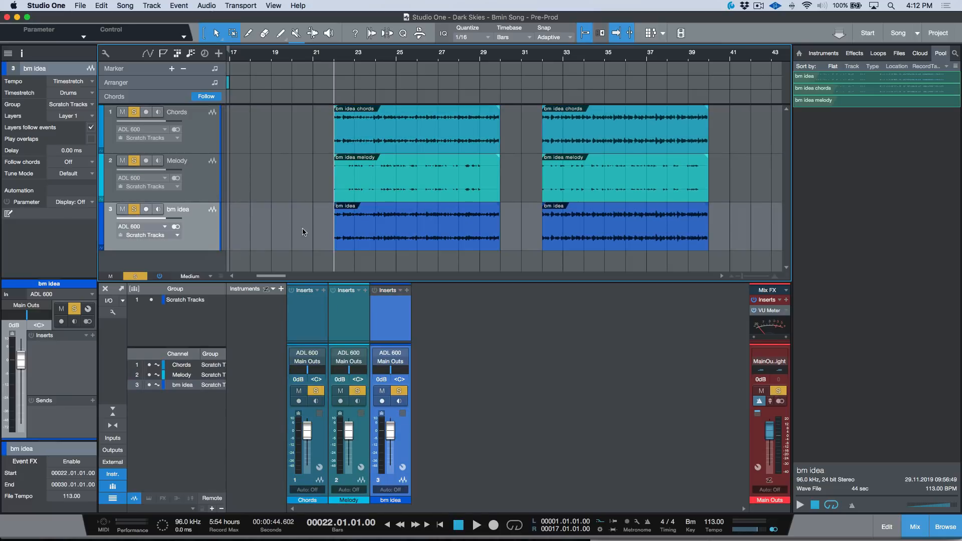
super+click(416, 244)
super+click(566, 247)
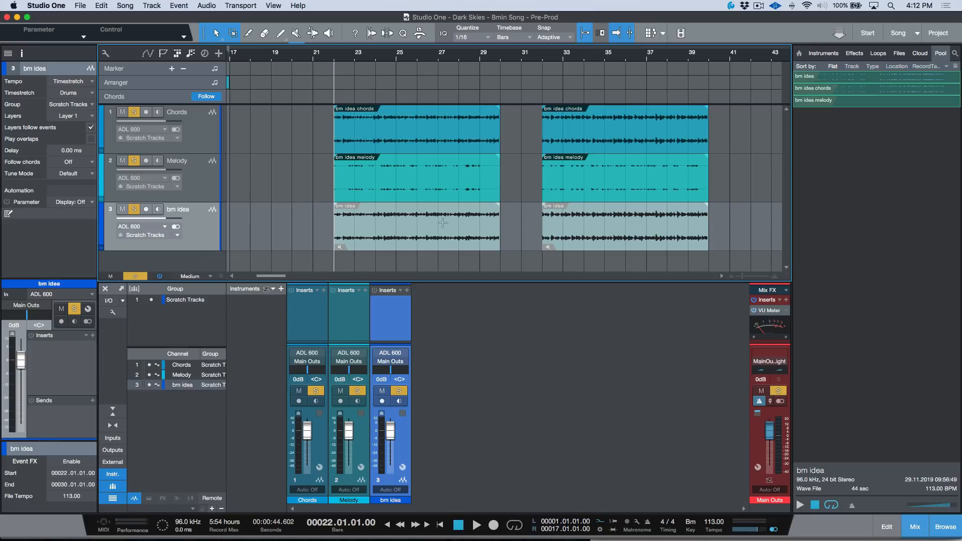
Clear the solo on all tracks and select the grouped scratch events spanning bars 22 to 30
scroll(430, 148, left, 2)
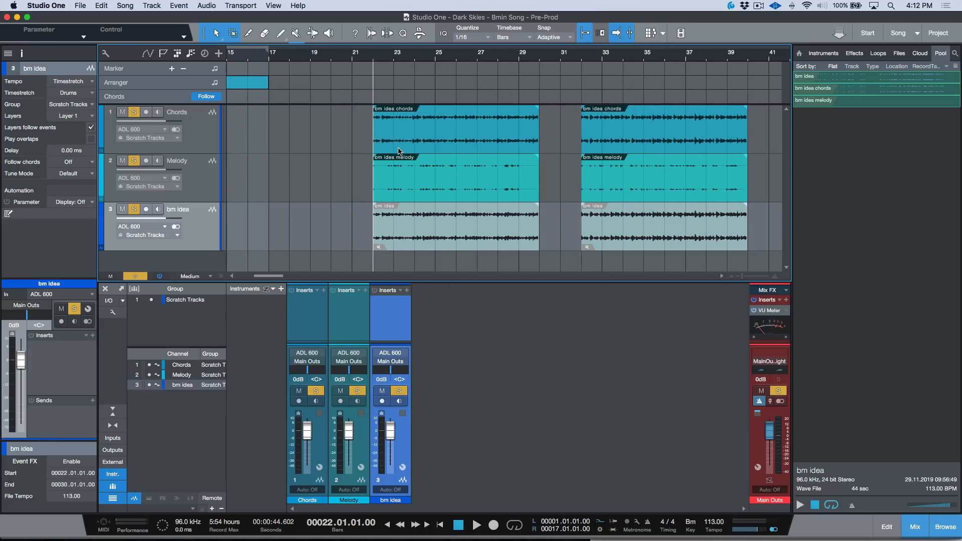
key(shift+s)
key(z)
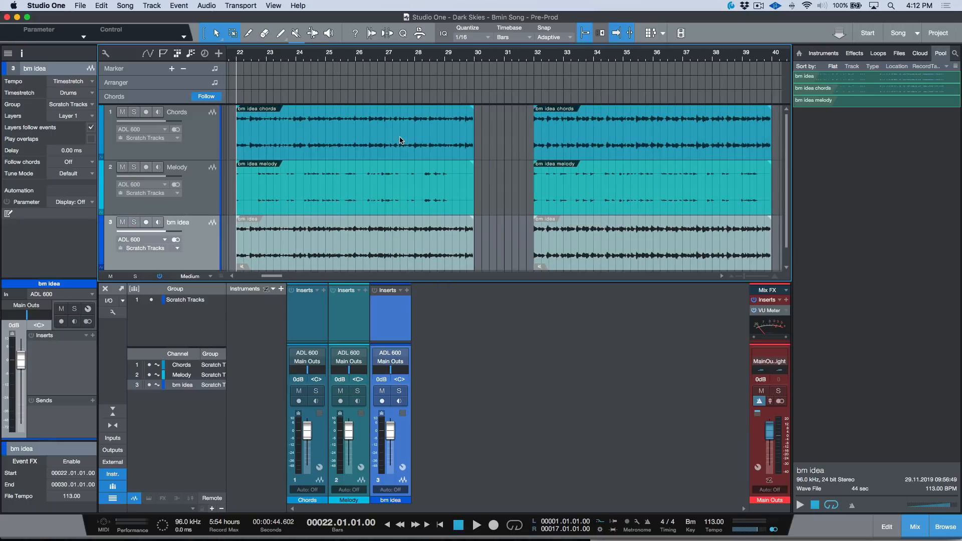
click(373, 146)
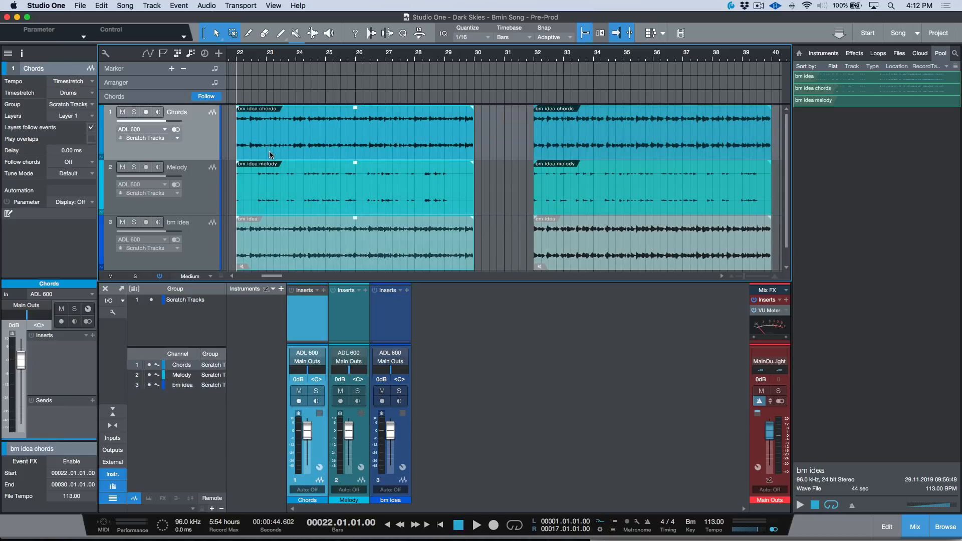
scroll(263, 187, left, 1)
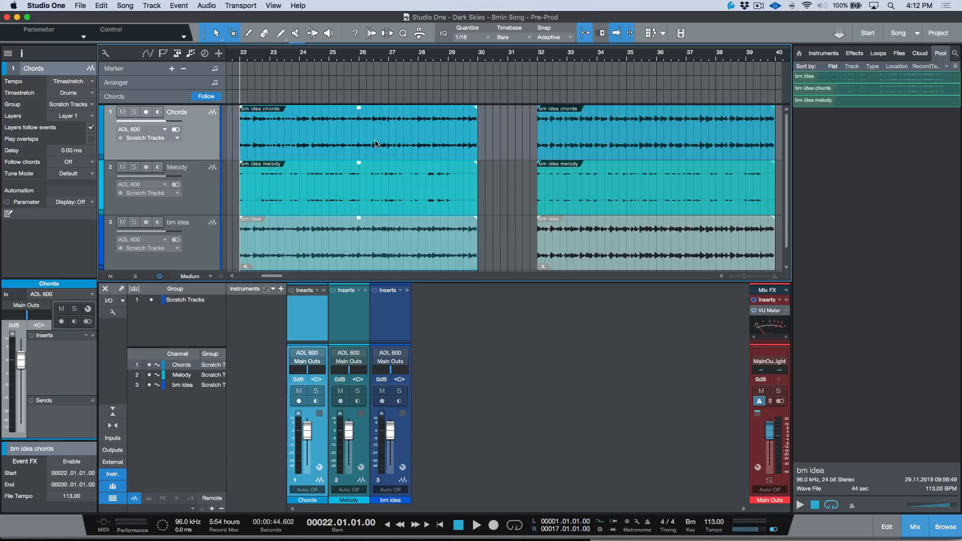
scroll(359, 156, left, 10)
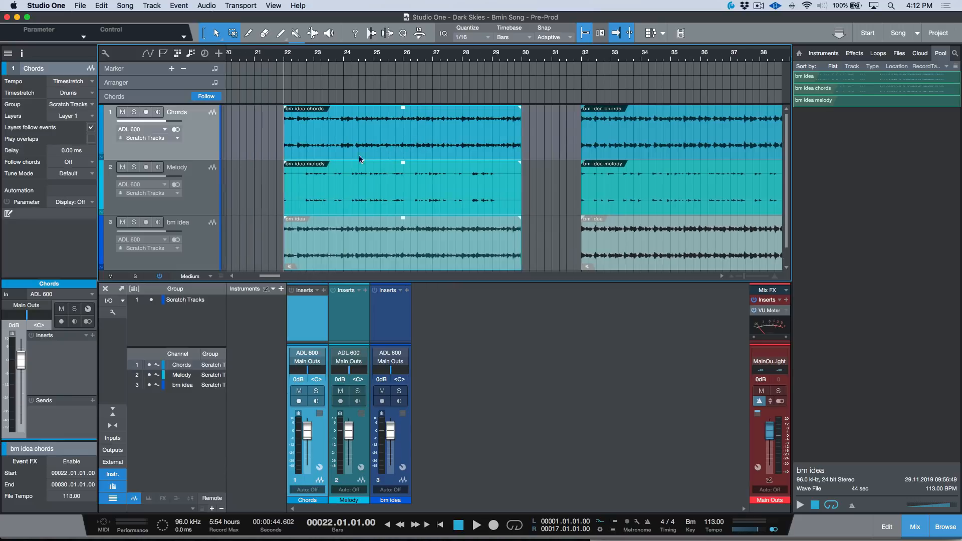
Solo only the Melody track and audition its first event from bar 22 and again from about bar 26
click(134, 167)
key(space)
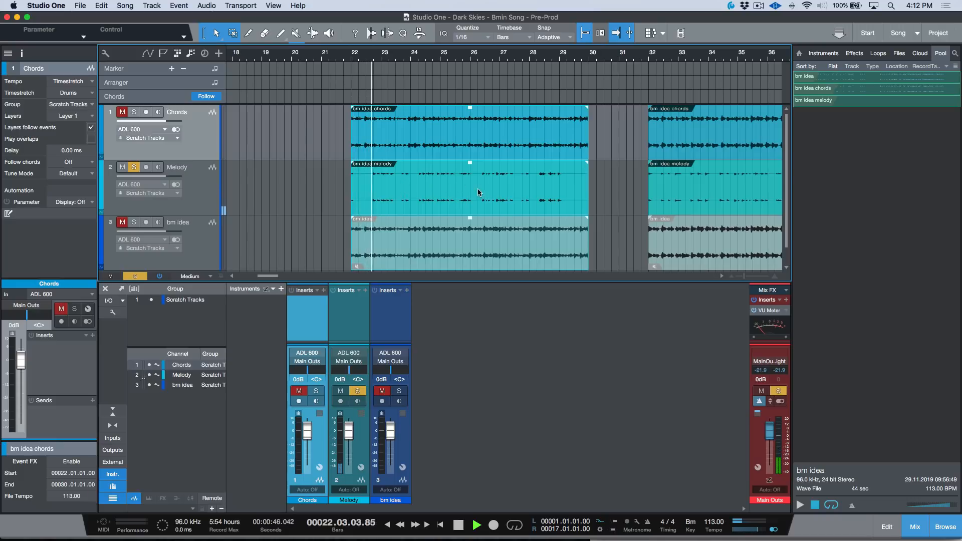
key(space)
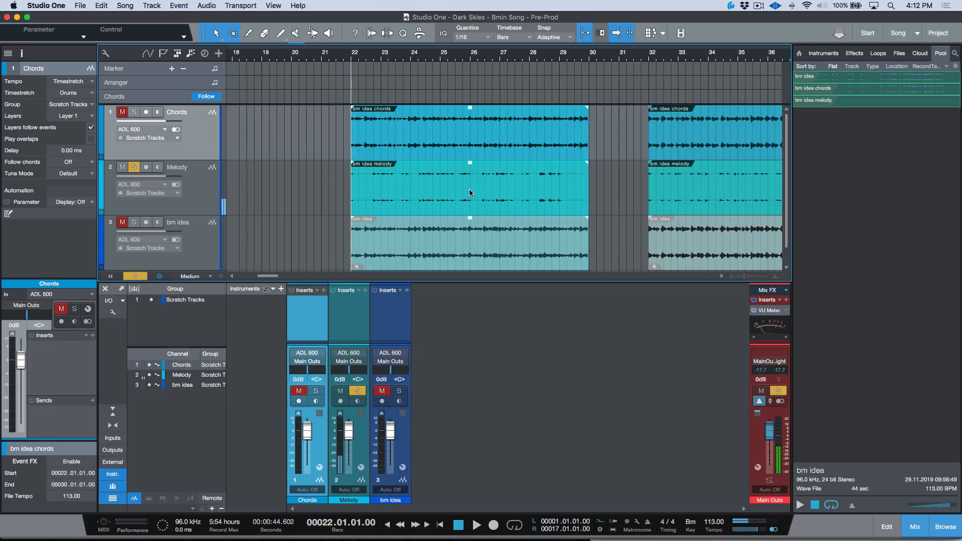
click(470, 192)
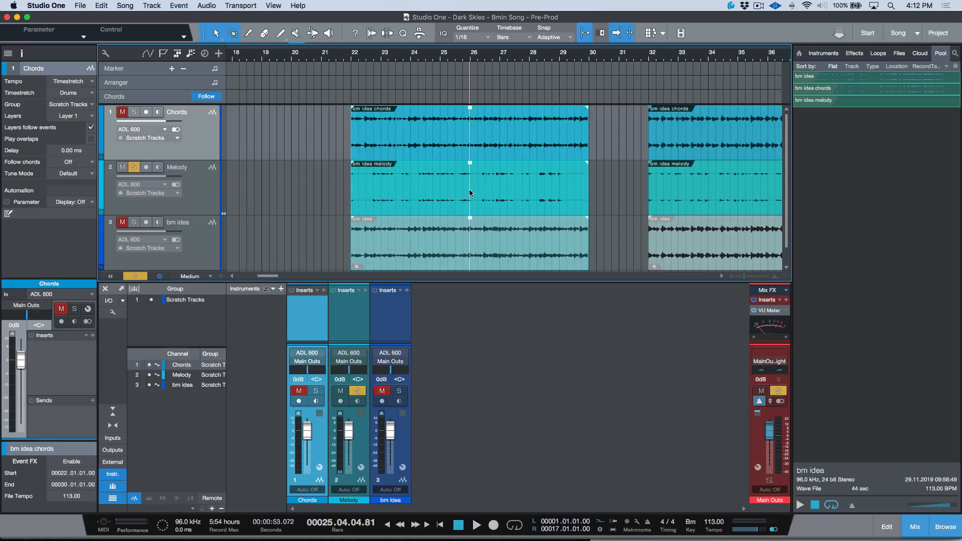
key(space)
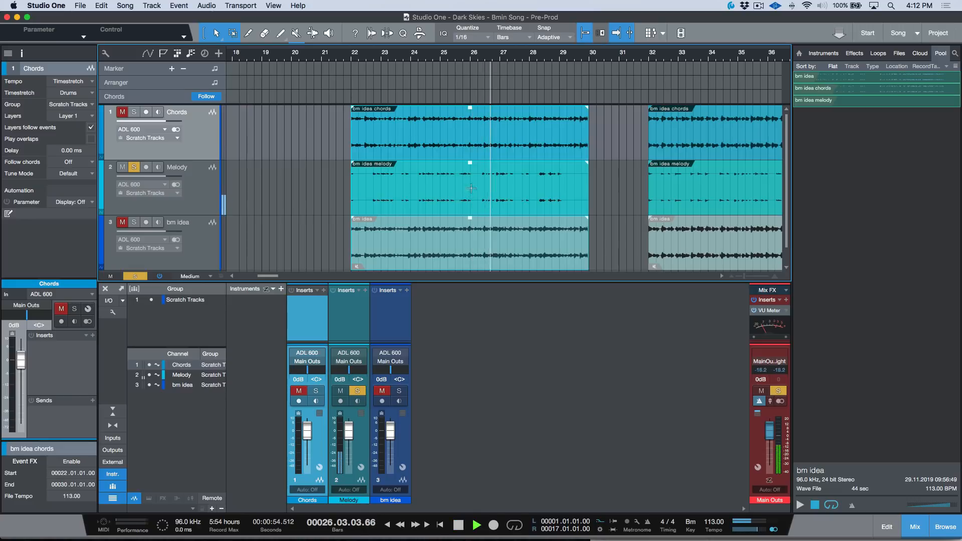
key(space)
click(616, 203)
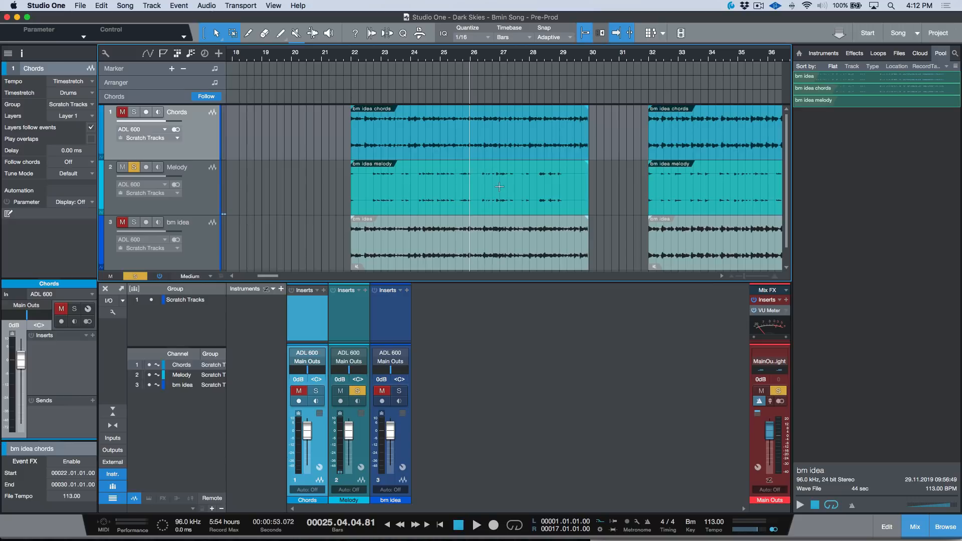
Clear the solo on the Melody track and return the playback position to the start of the song
scroll(507, 194, right, 4)
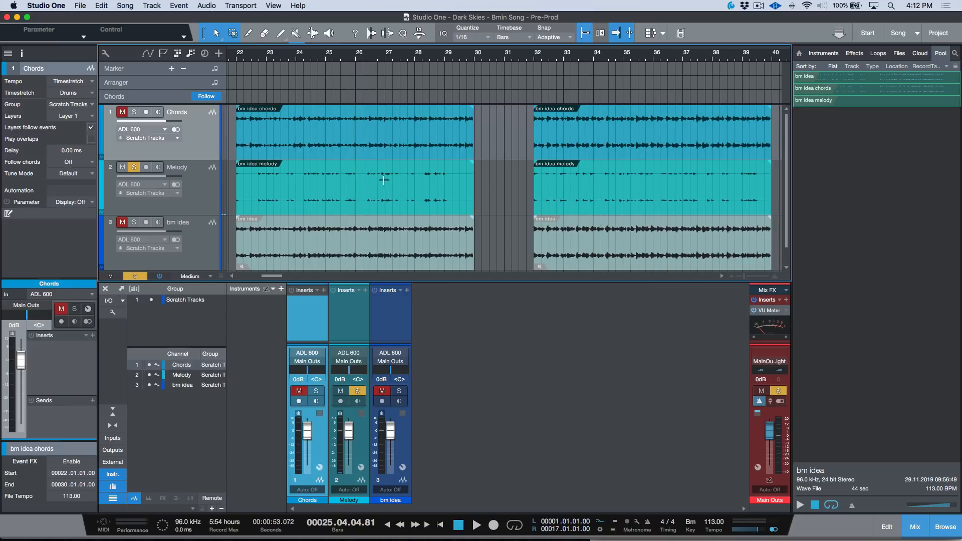
click(135, 168)
key(Home)
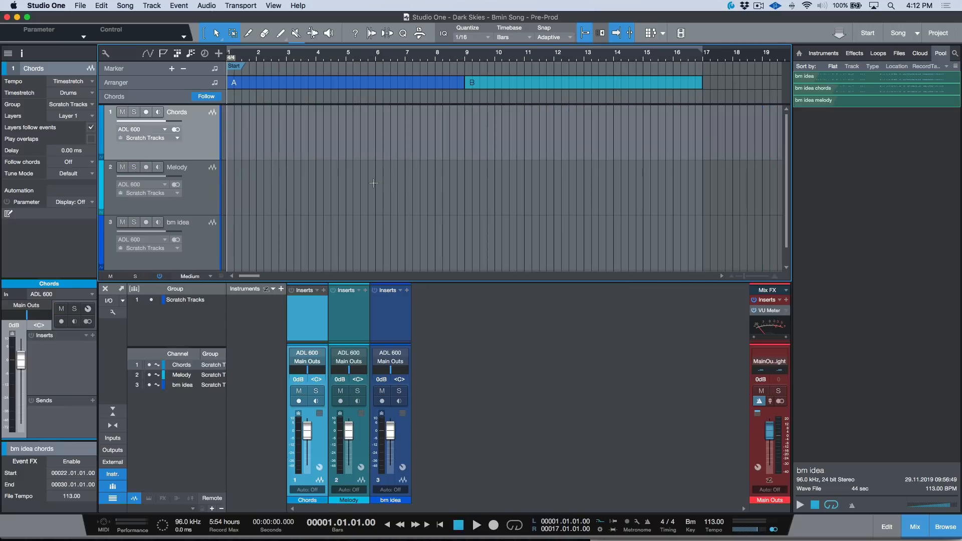
Move both sets of grouped scratch events so they start at bars 1 and 9, under the A and B Arranger sections
scroll(373, 183, right, 10)
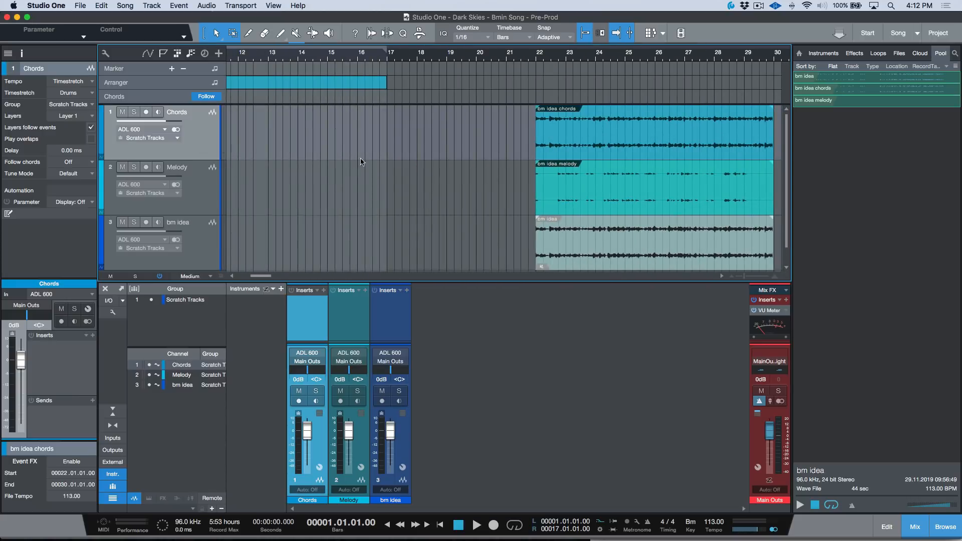
scroll(399, 159, left, 10)
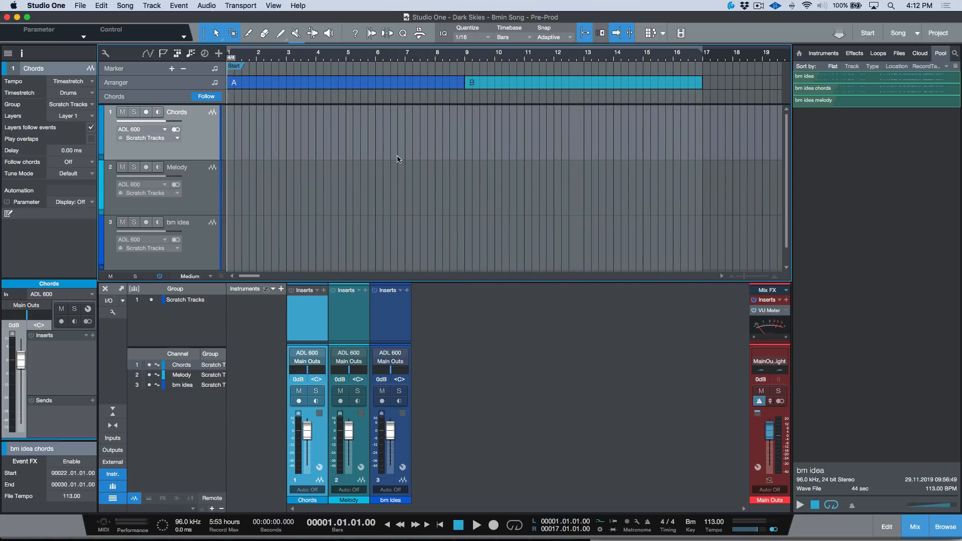
key(w)
key(w)
drag(408, 149, 305, 153)
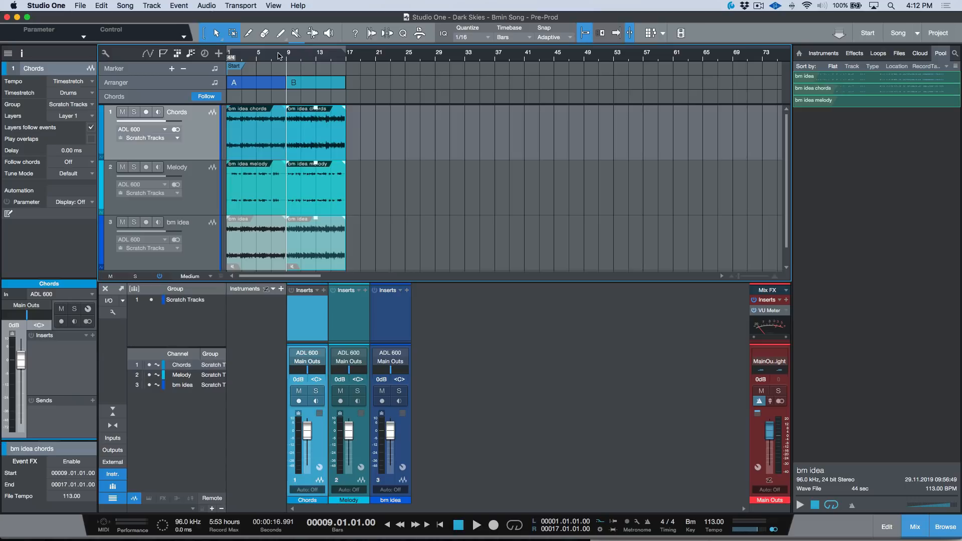
Split the A Arranger section at bar 5 and return to the Arrow tool
scroll(279, 67, up, 3)
scroll(342, 119, left, 3)
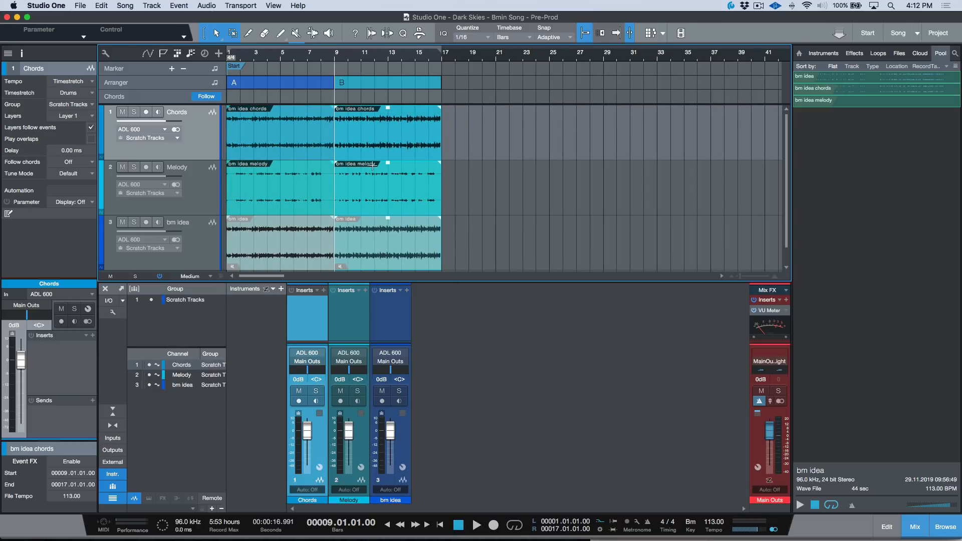
scroll(283, 60, up, 5)
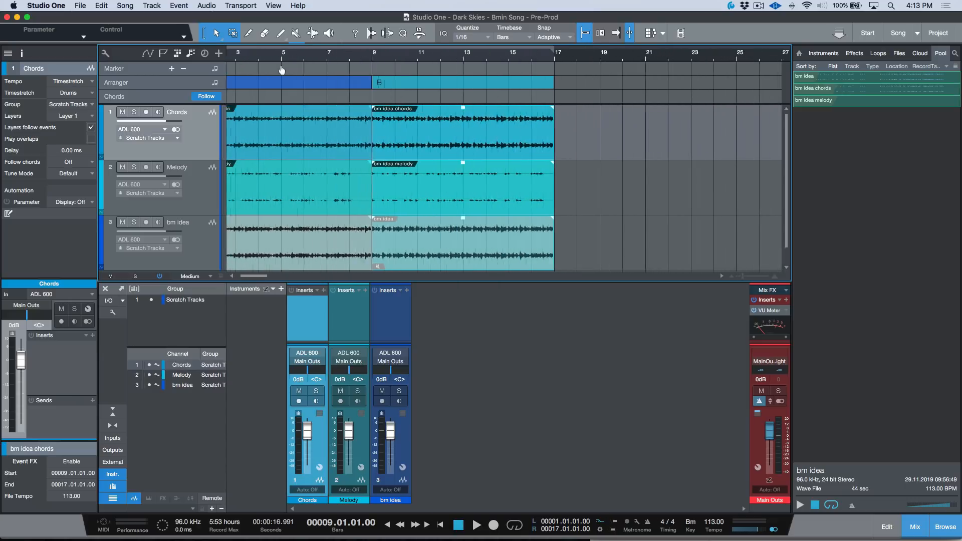
scroll(283, 77, left, 3)
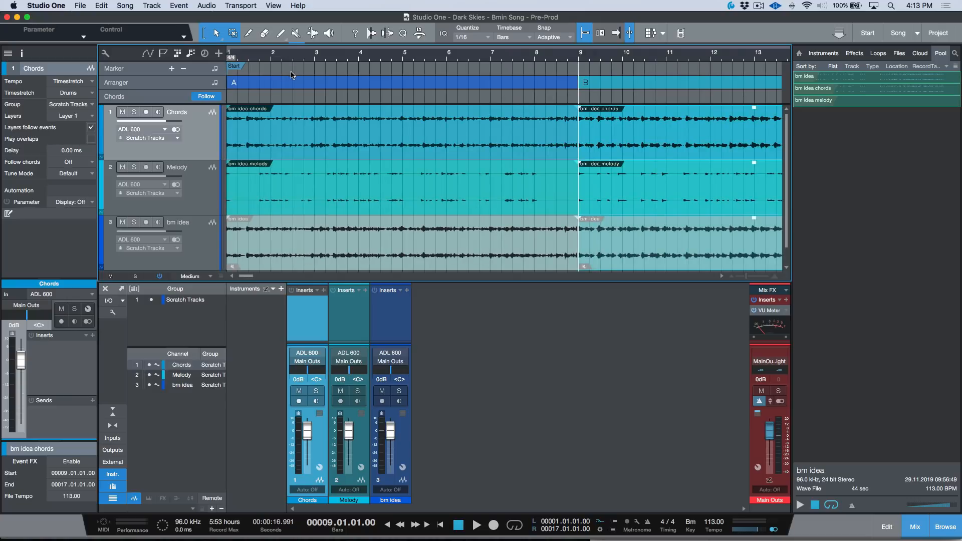
click(248, 34)
click(406, 79)
click(216, 33)
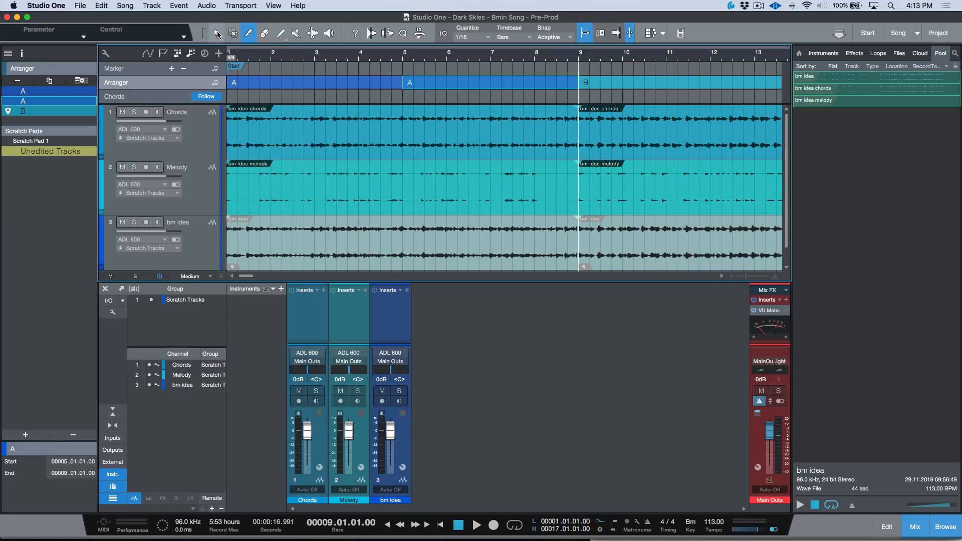
Rename the second half of the A Arranger section, bars 5 to 9, as A-2nd Repeat
right_click(439, 83)
click(472, 88)
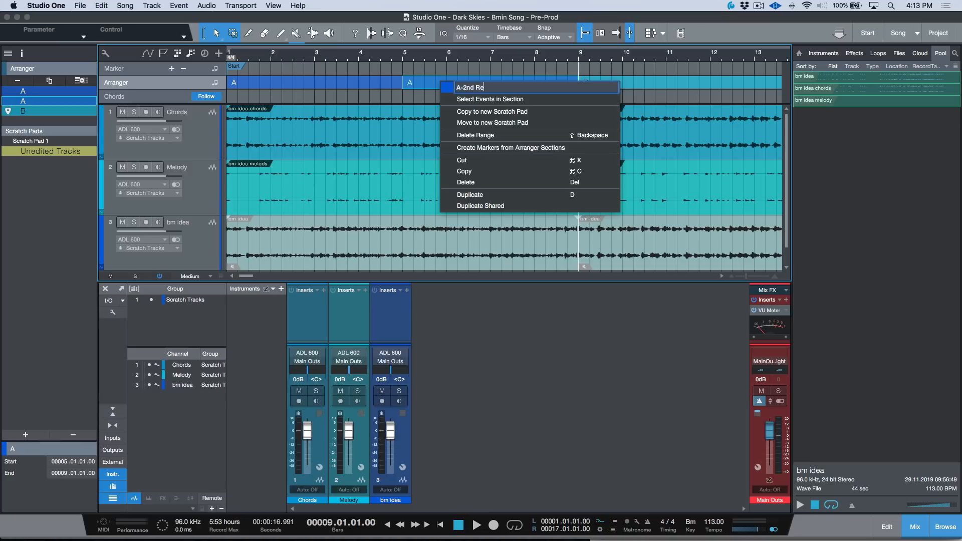
key(Return)
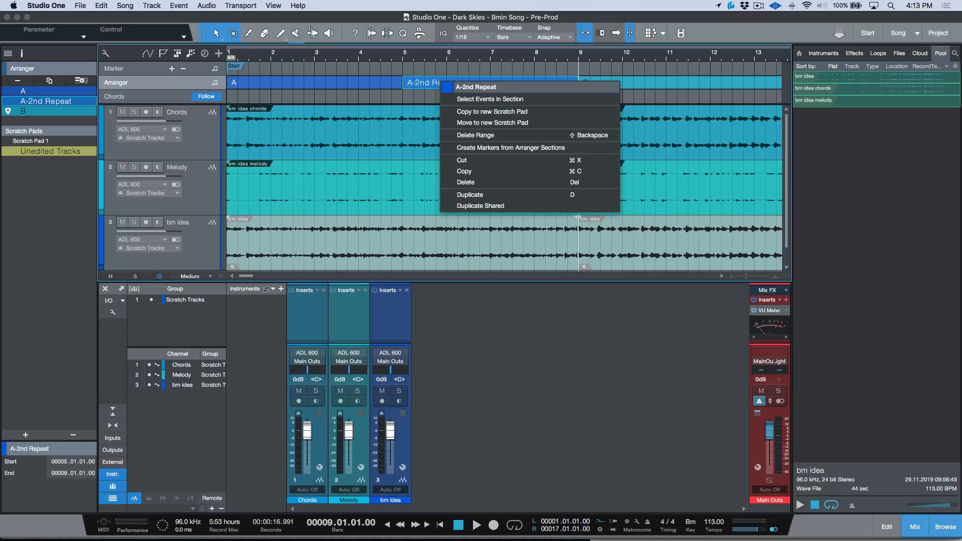
click(528, 350)
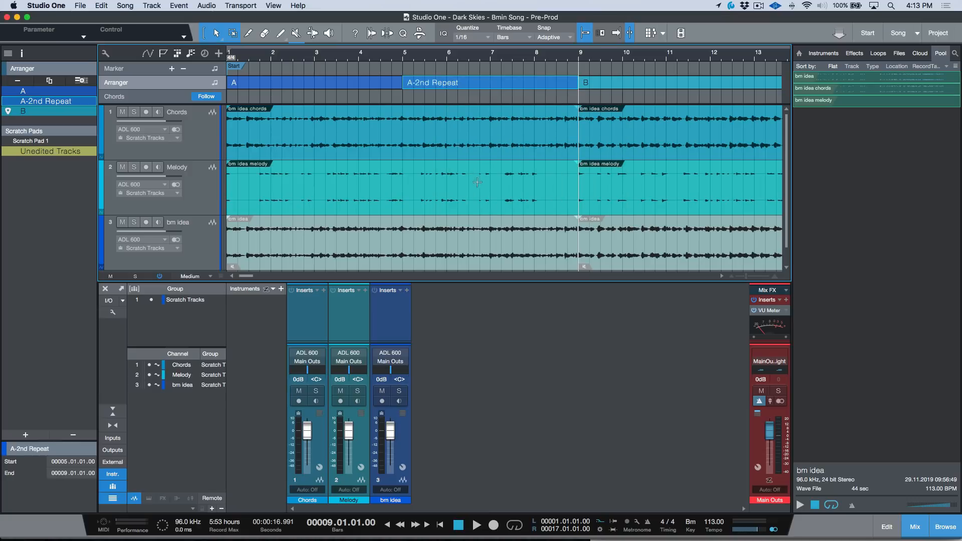
click(413, 173)
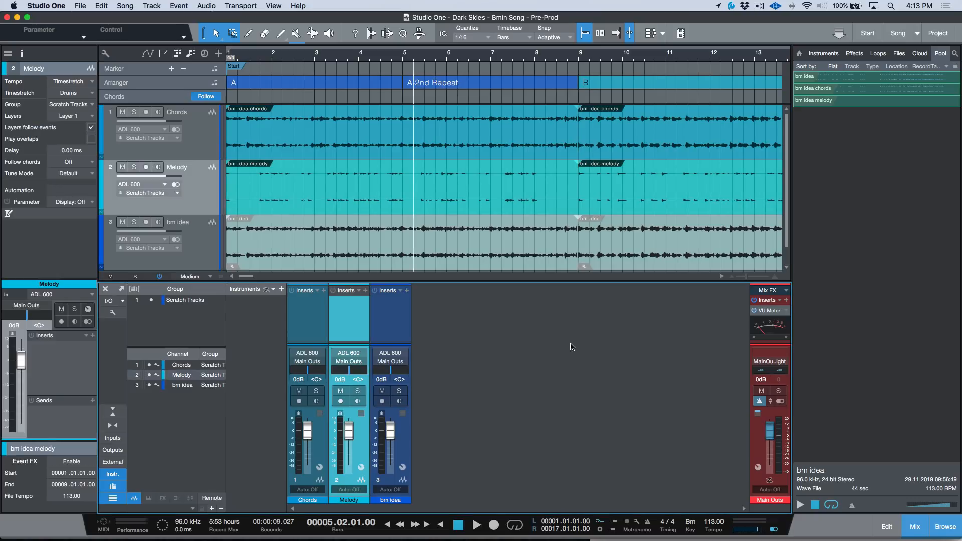
key(w)
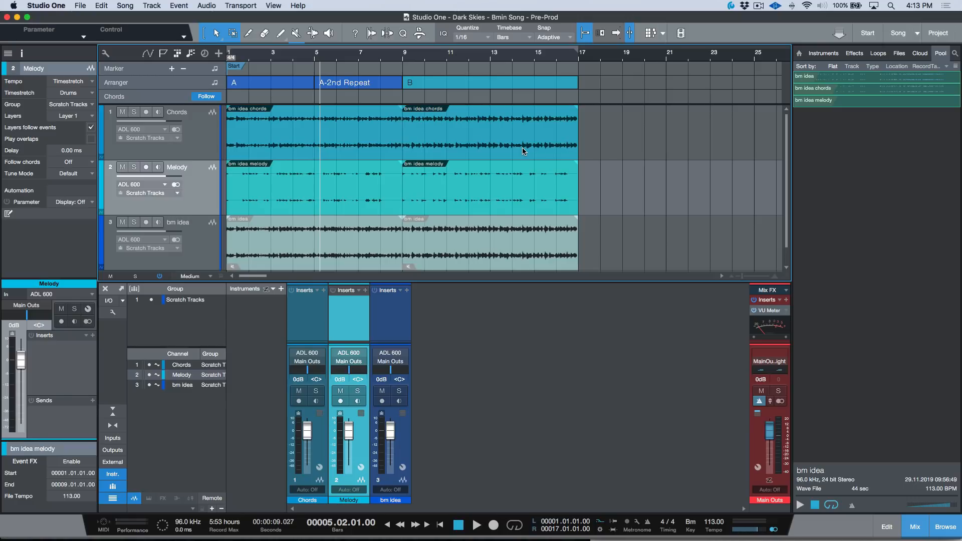
Switch to the song Dark Skies - Maya - Pre-Prod and select the spare Maya event at bar 121
click(917, 34)
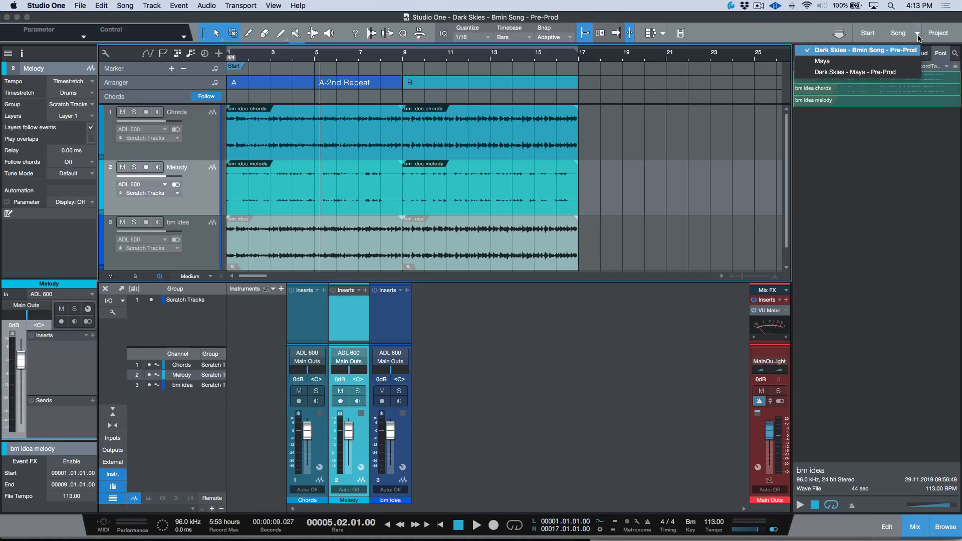
click(885, 72)
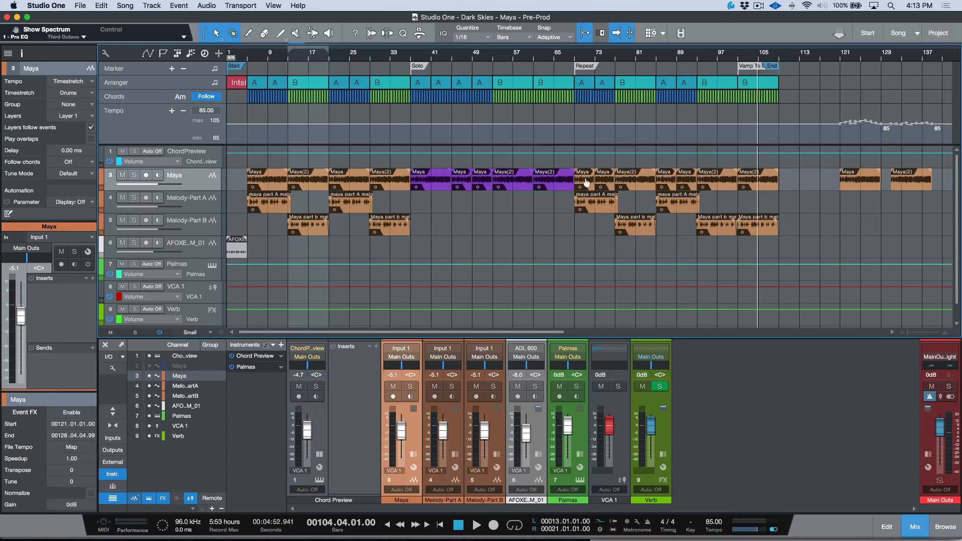
scroll(641, 116, right, 4)
scroll(642, 117, right, 2)
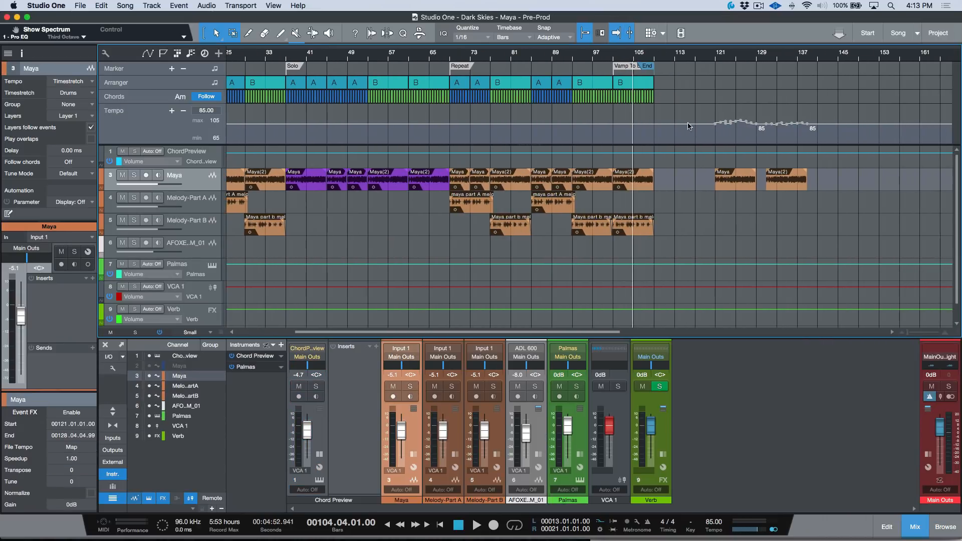
click(731, 188)
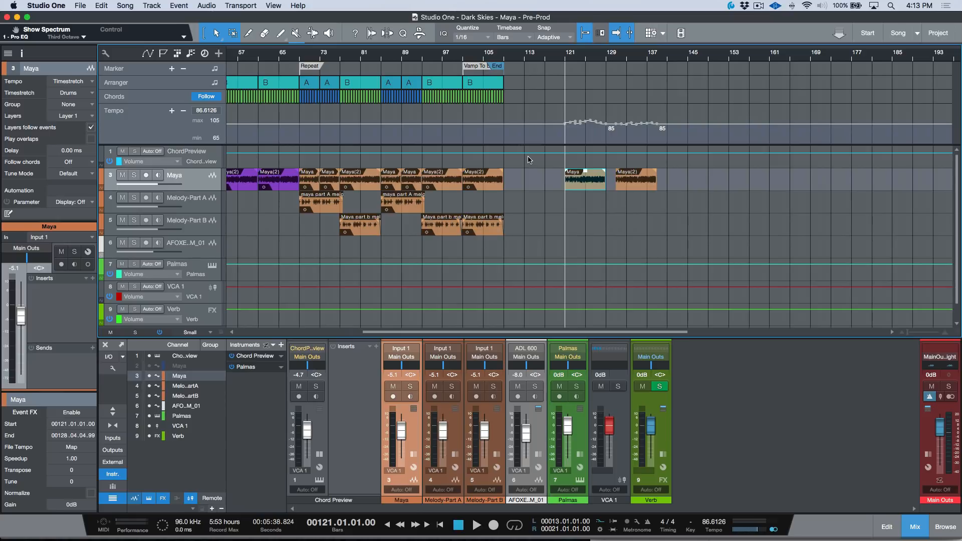
drag(586, 57, 583, 77)
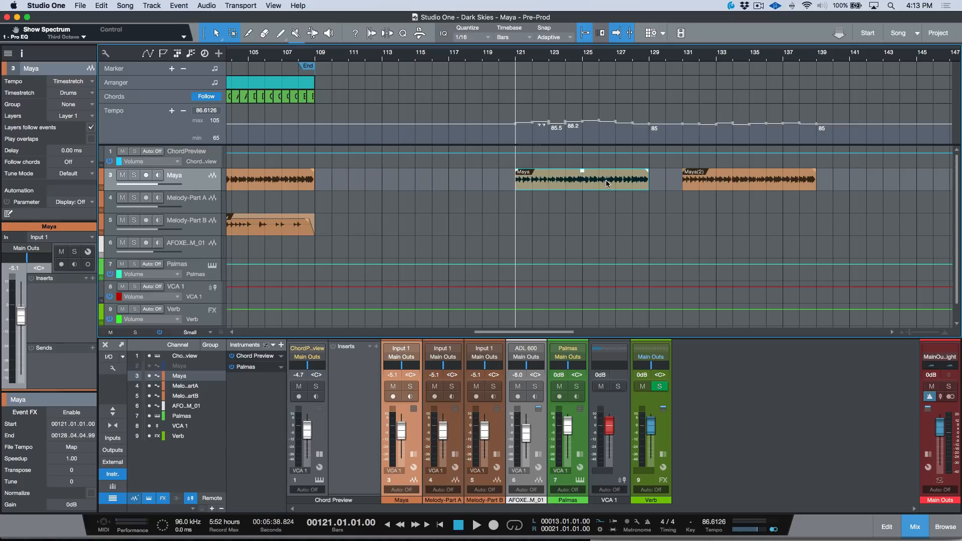
scroll(606, 179, left, 10)
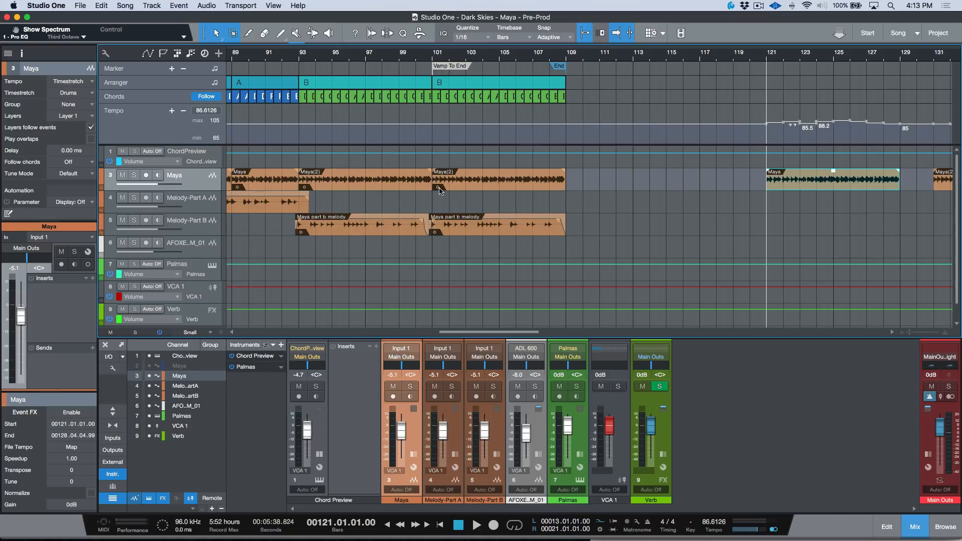
scroll(501, 226, right, 5)
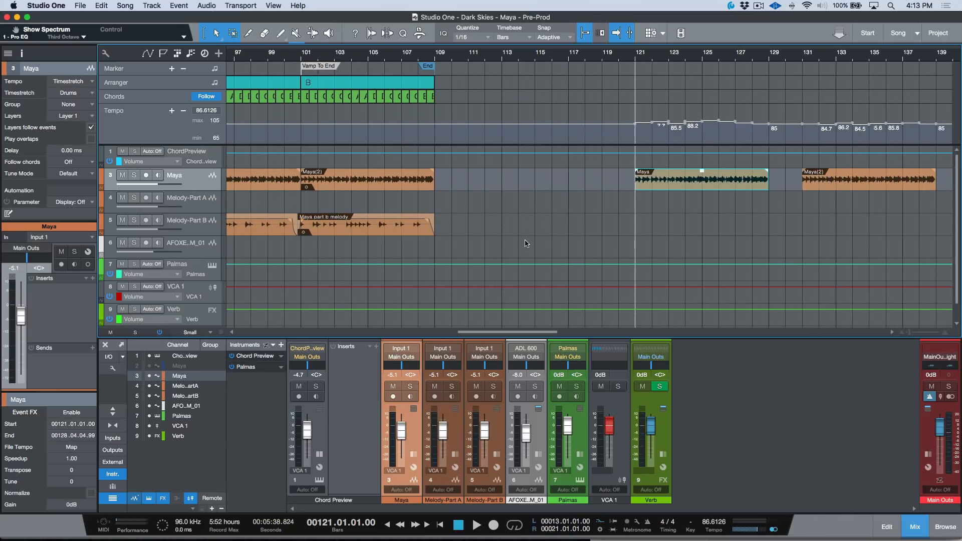
Solo the Maya track and audition its event starting at bar 121
key(s)
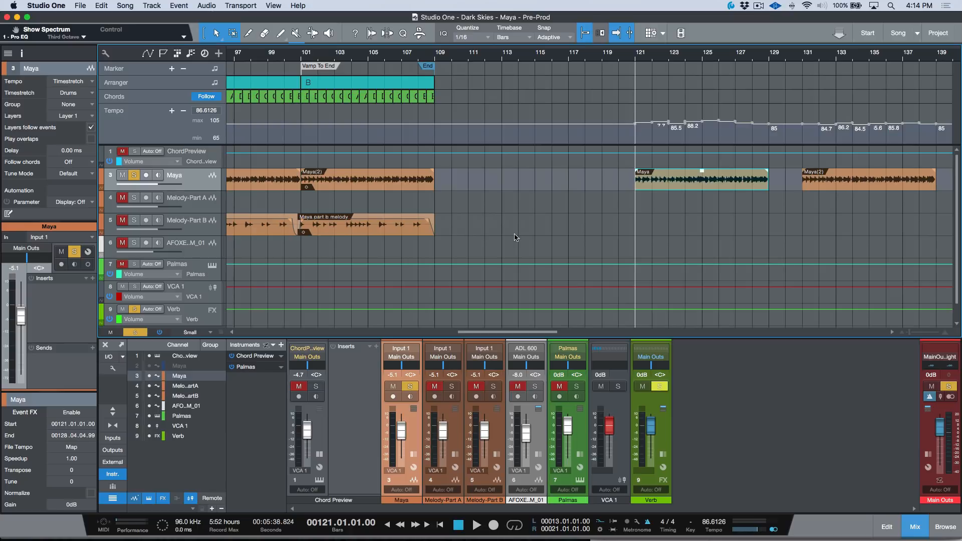
key(space)
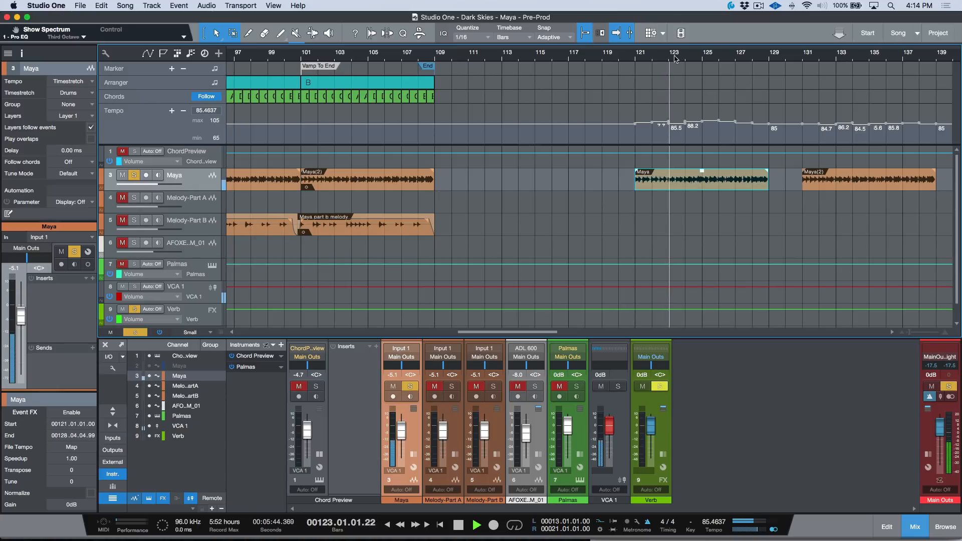
drag(674, 59, 690, 166)
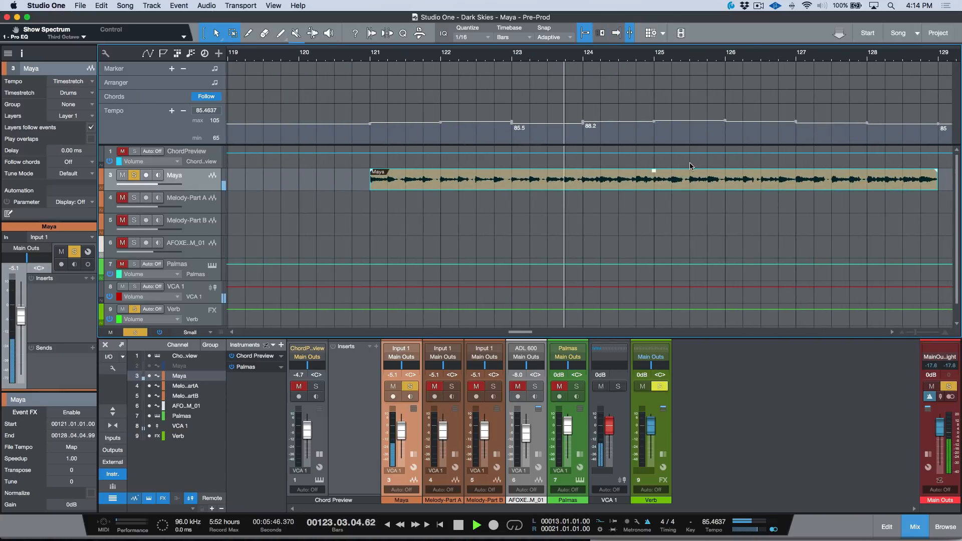
key(w)
scroll(633, 157, right, 3)
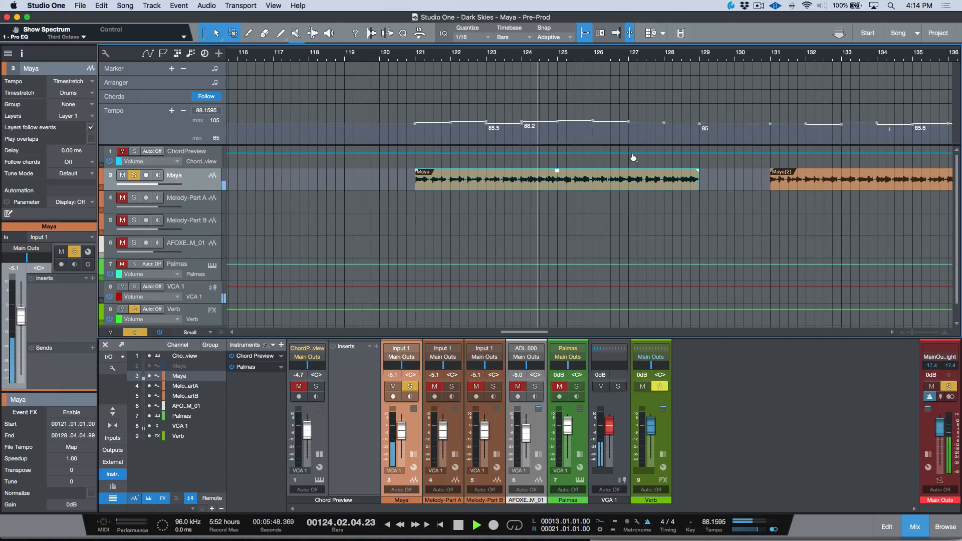
key(space)
key(f)
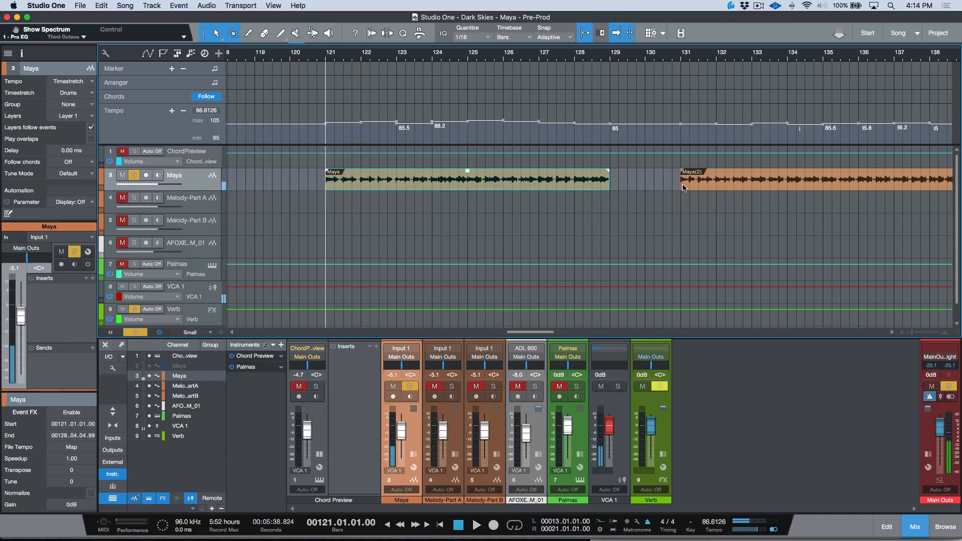
Audition the spare Maya(2) event from bar 131 and inspect its file tempo setting
click(683, 188)
key(space)
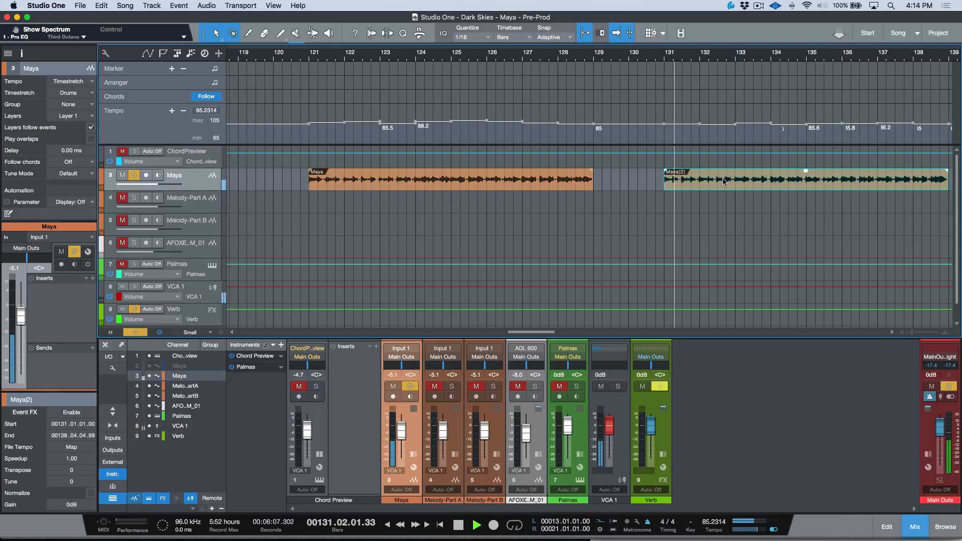
key(w)
key(w)
key(space)
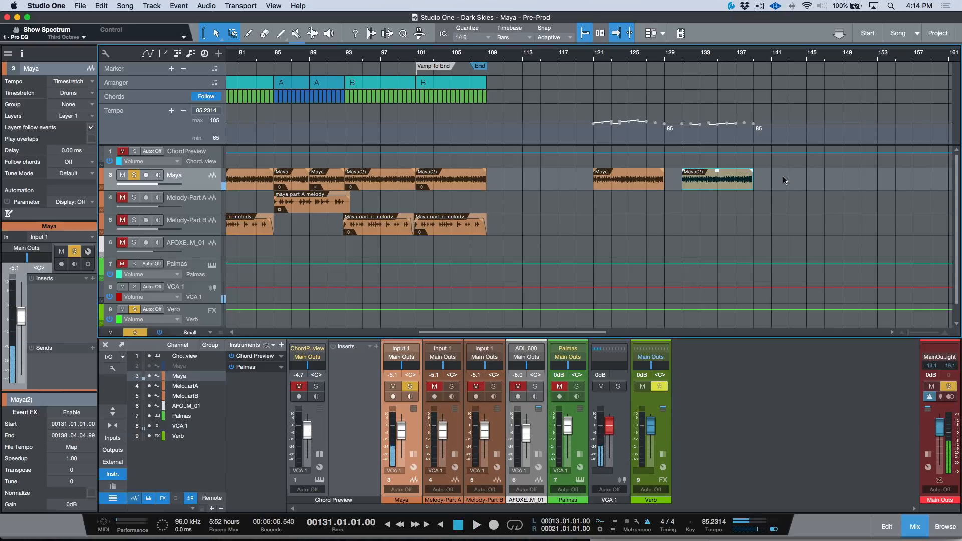
click(784, 180)
click(717, 188)
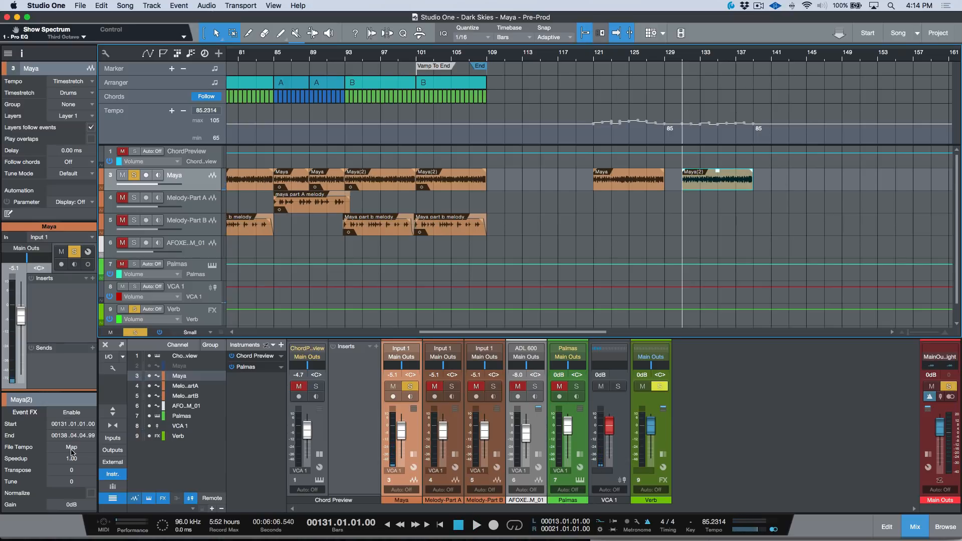
Replace the Maya(2) event at bar 101, under Vamp To End, with the spare Maya(2) event from bar 131
scroll(565, 194, left, 4)
scroll(692, 182, left, 5)
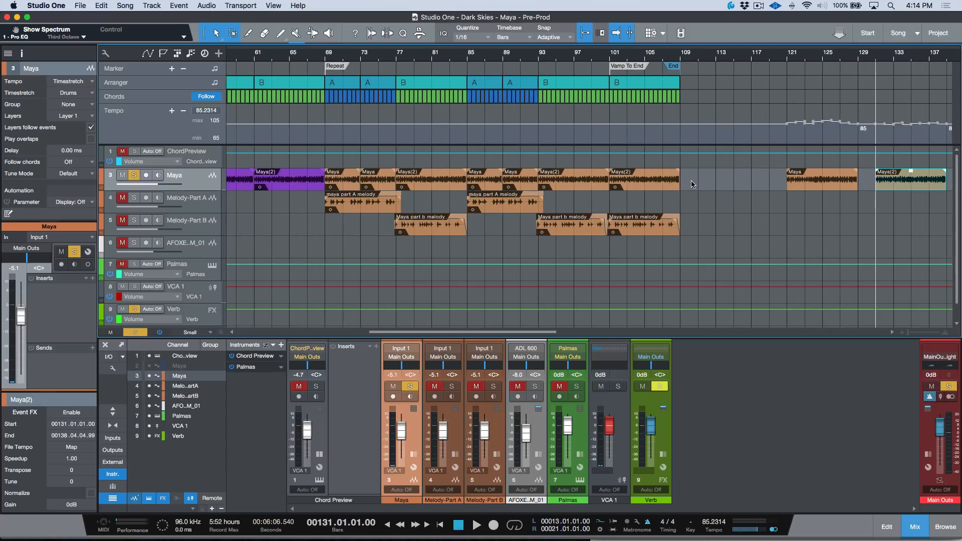
scroll(642, 186, right, 3)
click(612, 185)
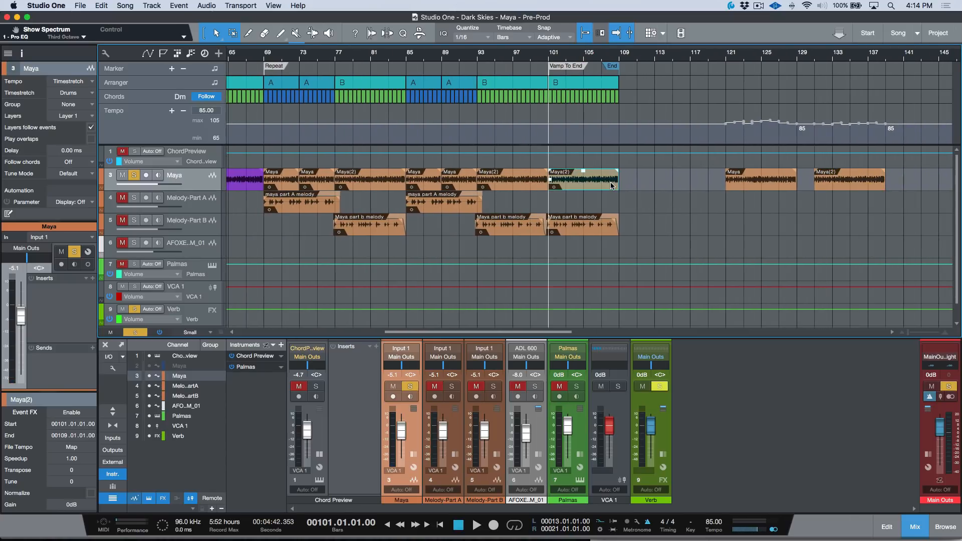
key(Delete)
drag(842, 184, 576, 187)
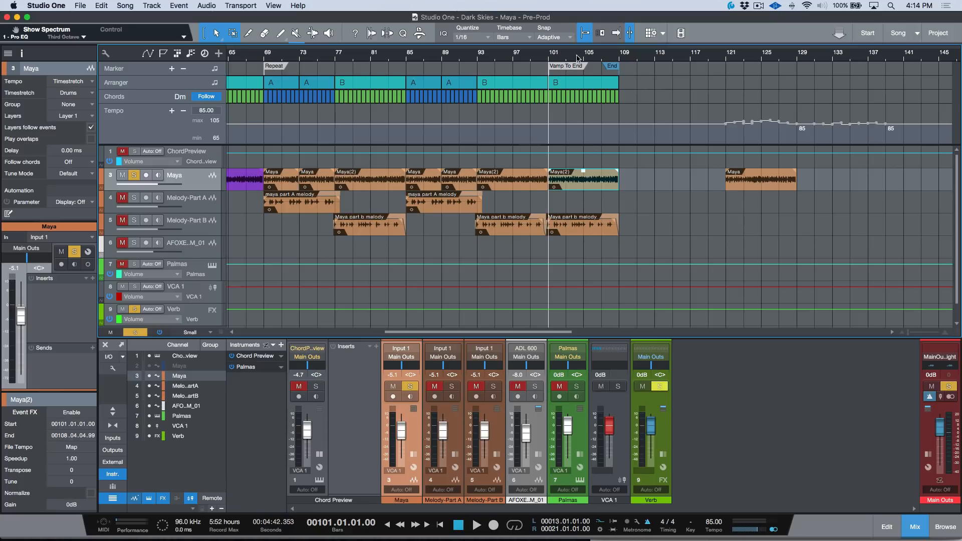
Switch to the song Maya and clear the solo on all tracks
click(762, 403)
click(917, 36)
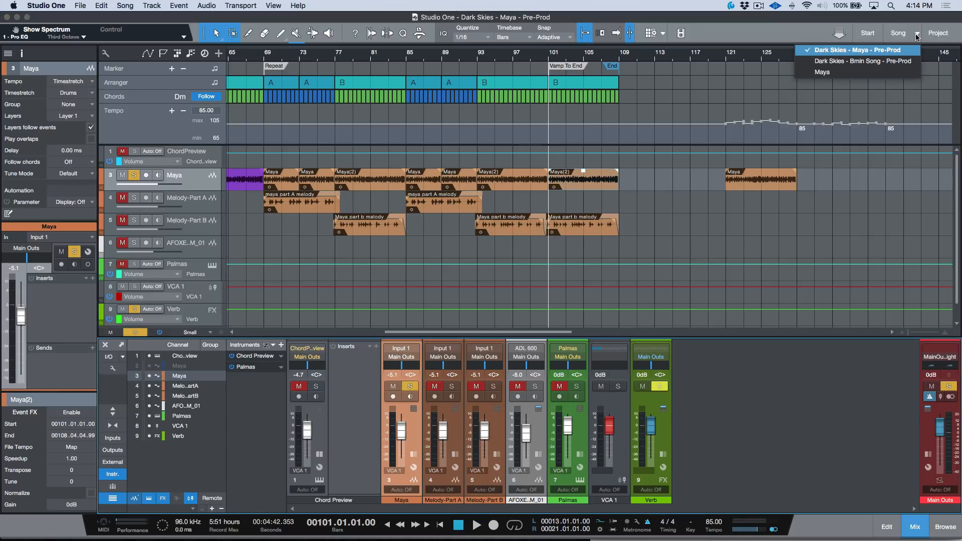
click(861, 76)
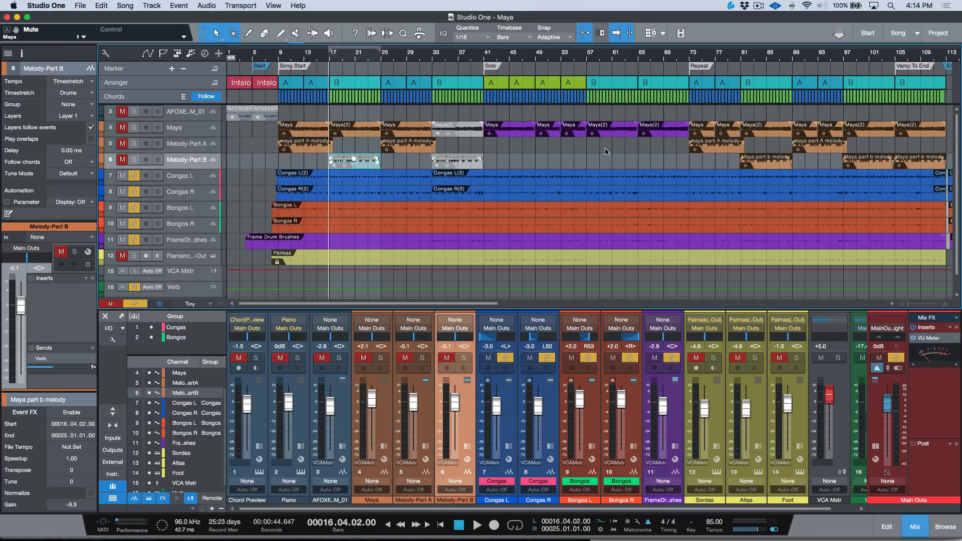
key(shift+s)
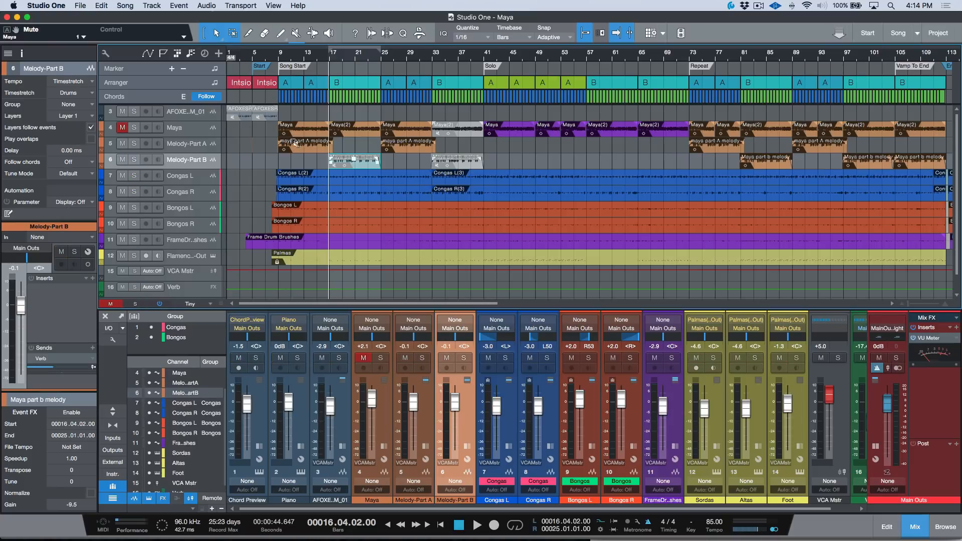
Solo the percussion tracks from Congas L through Flamenco Out and audition them from bar 8, just before Song Start
click(275, 56)
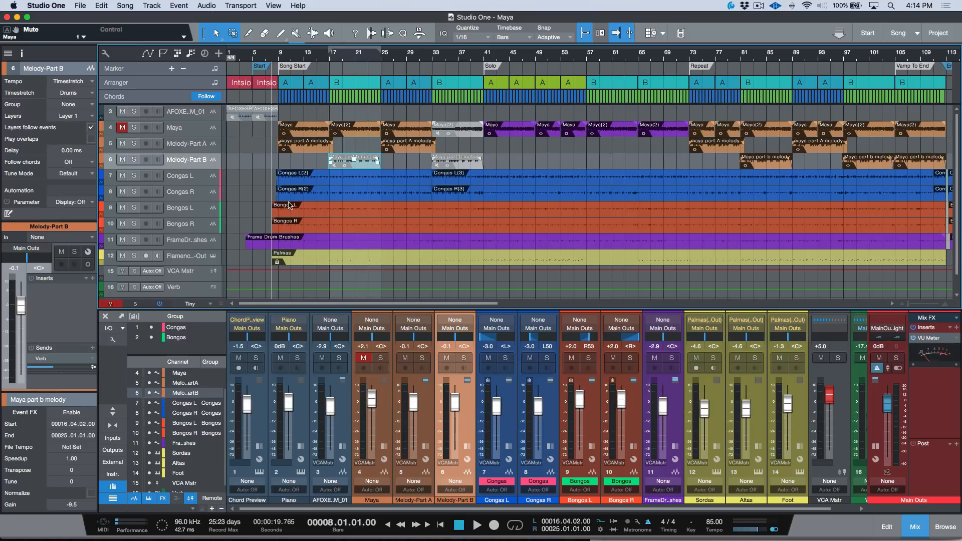
click(134, 192)
drag(134, 208, 157, 257)
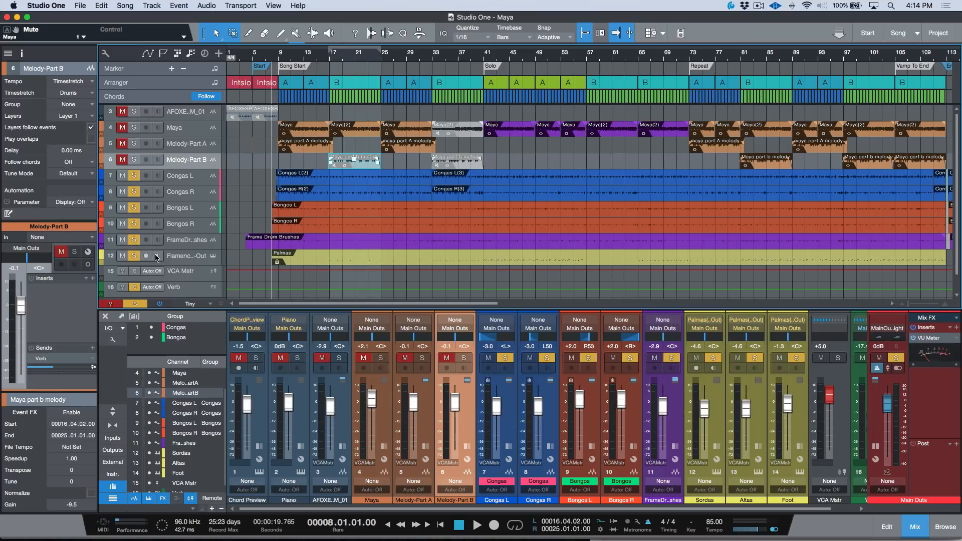
key(space)
click(315, 56)
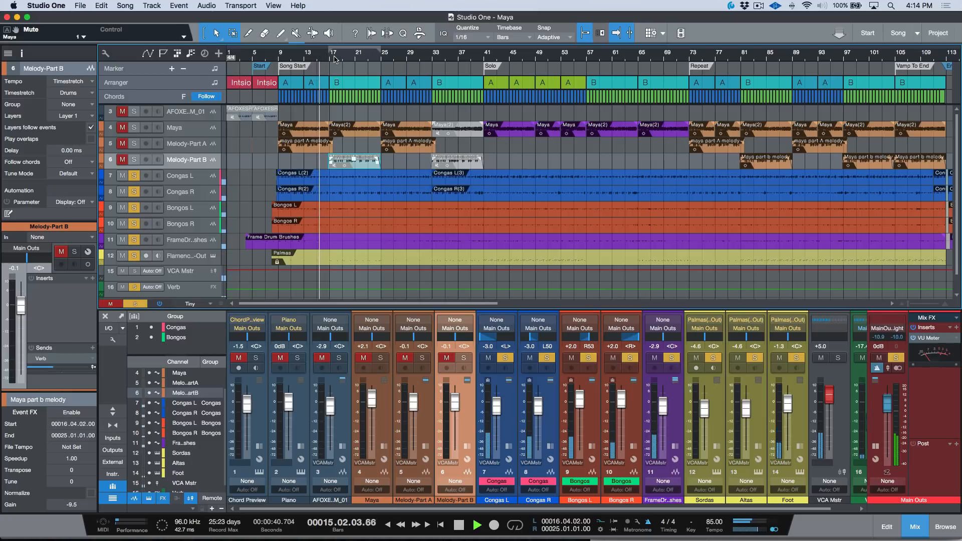
key(space)
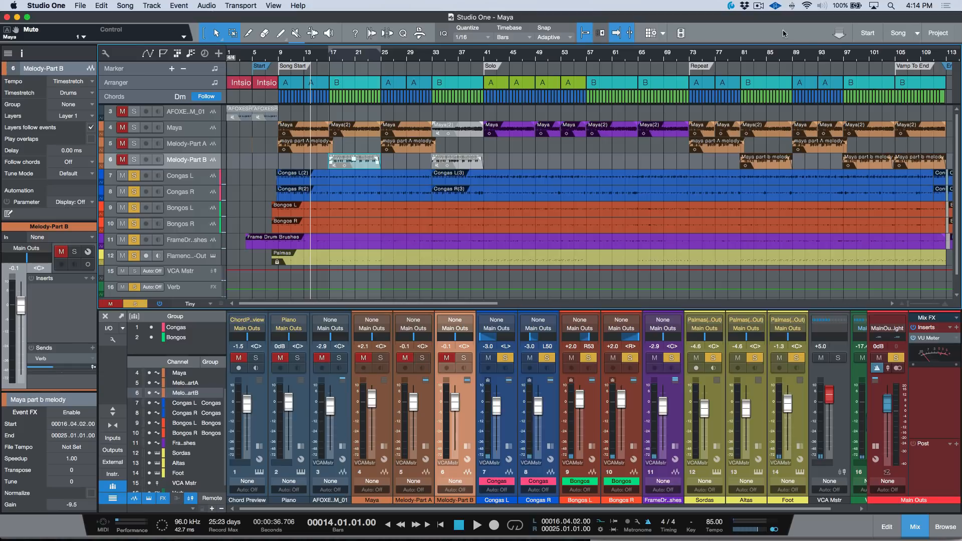
Switch to the song Dark Skies - Bmin Song - Pre-Prod and show it beside the Bmin Song.png chart, with the browser hidden
click(935, 41)
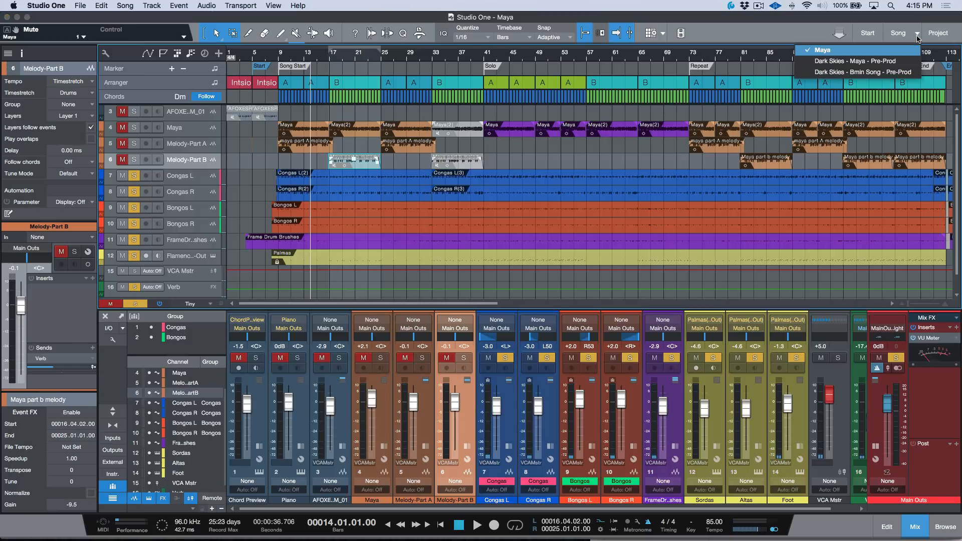
click(884, 73)
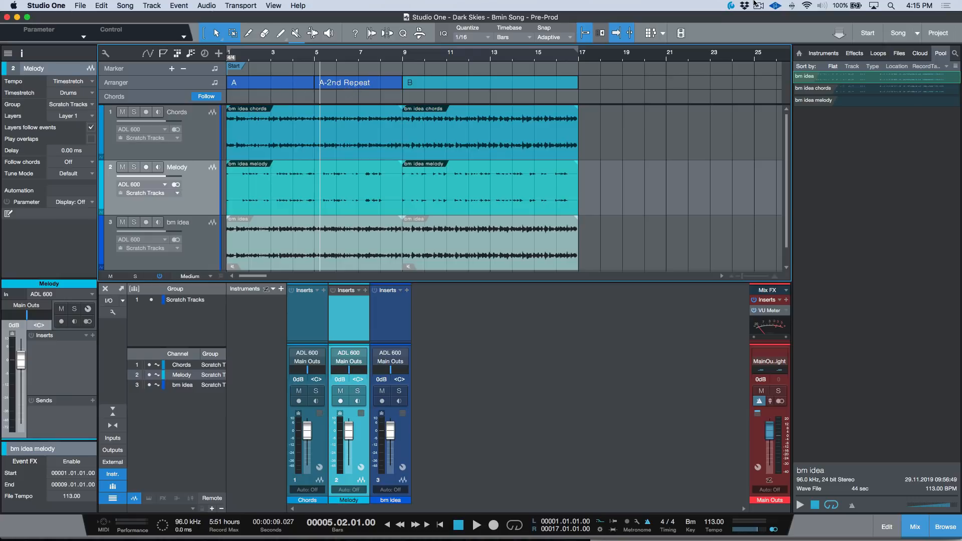
click(947, 527)
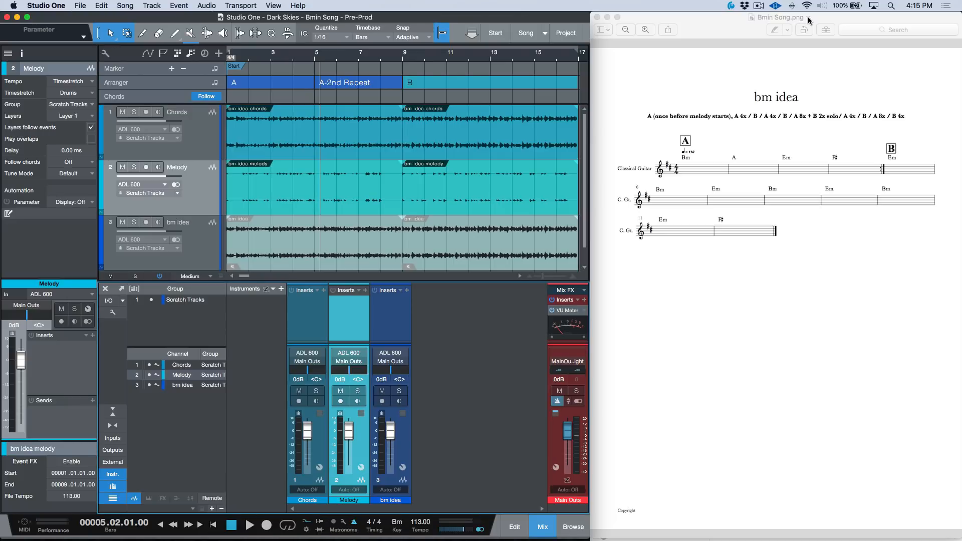
click(802, 17)
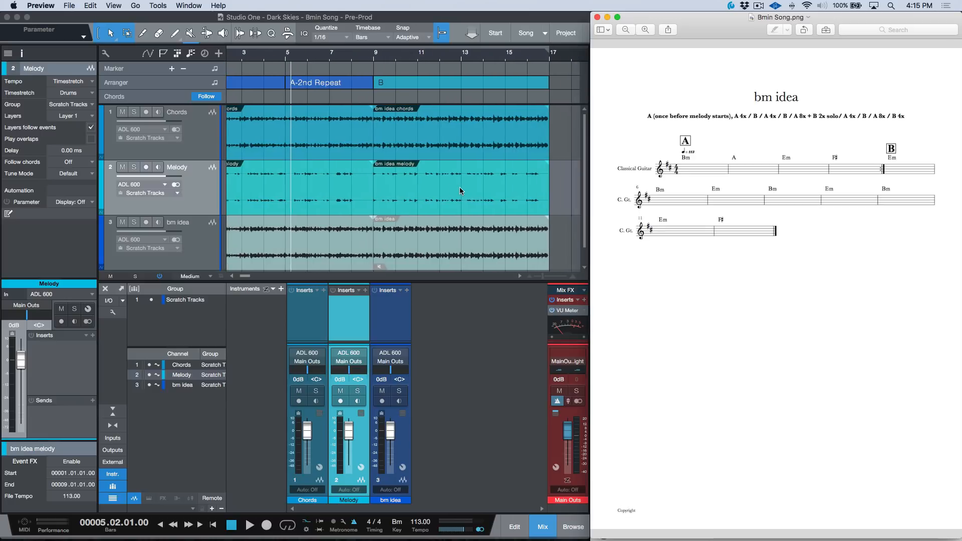
Solo the Chords track, audition it from the A-2nd Repeat section, and clear the solo
click(214, 140)
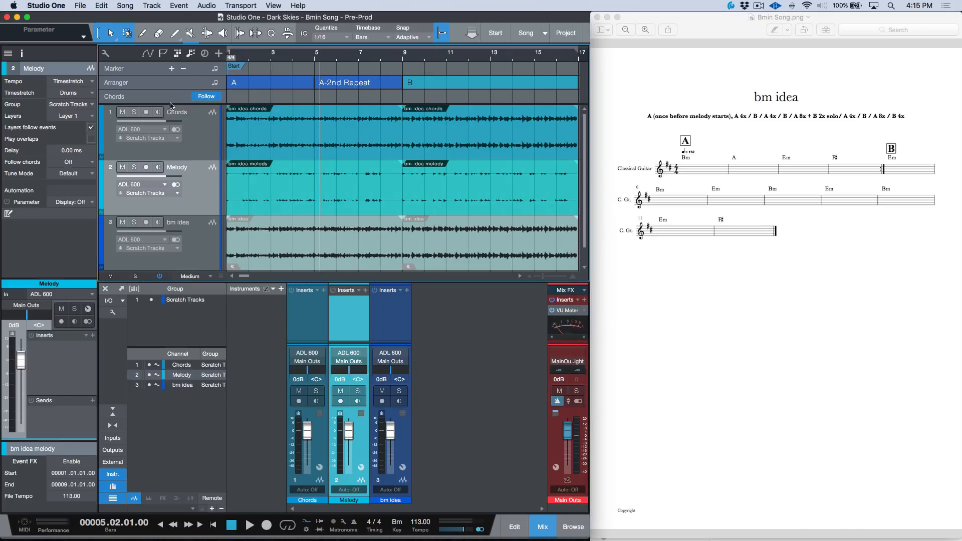
click(134, 111)
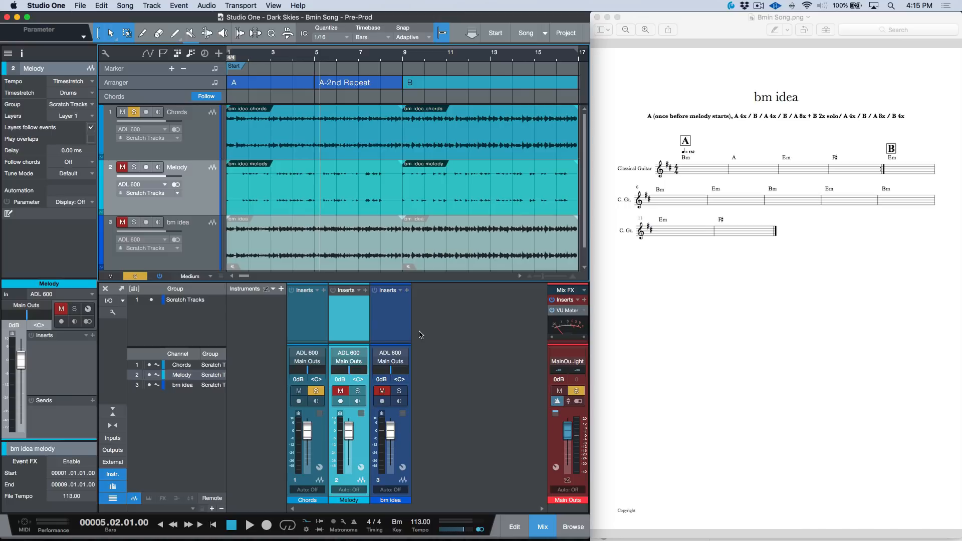
key(space)
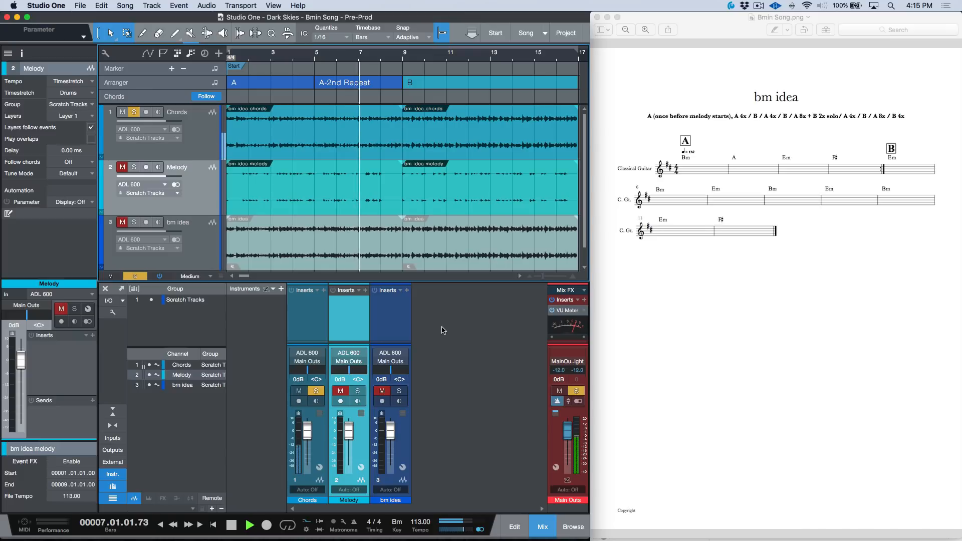
key(space)
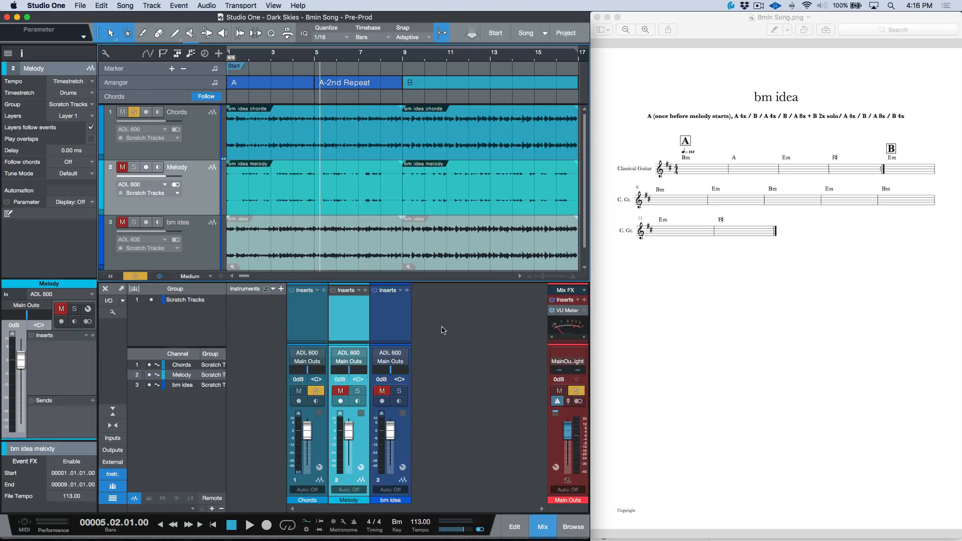
click(134, 112)
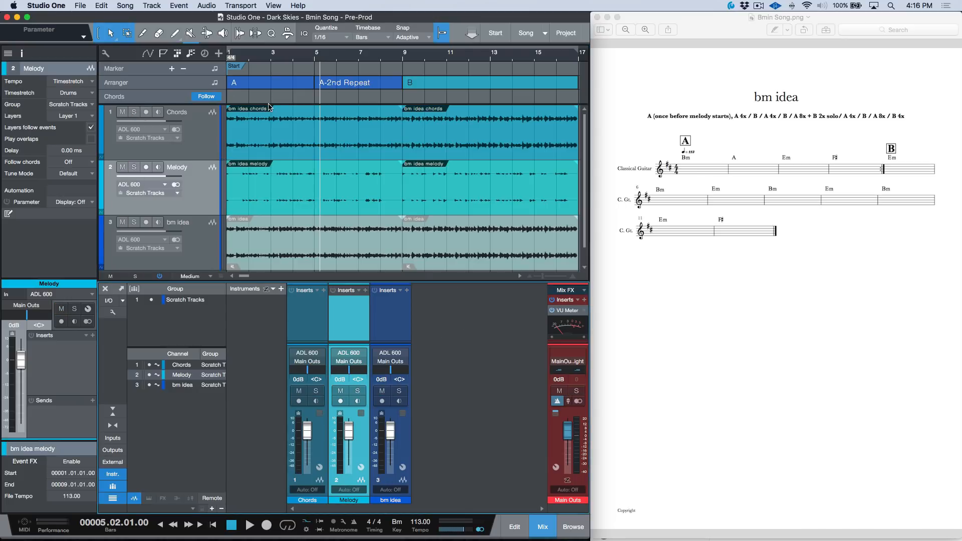
Select the Chord Track and add Bm chords in bars 1 and 2 under section A
double_click(423, 19)
click(171, 98)
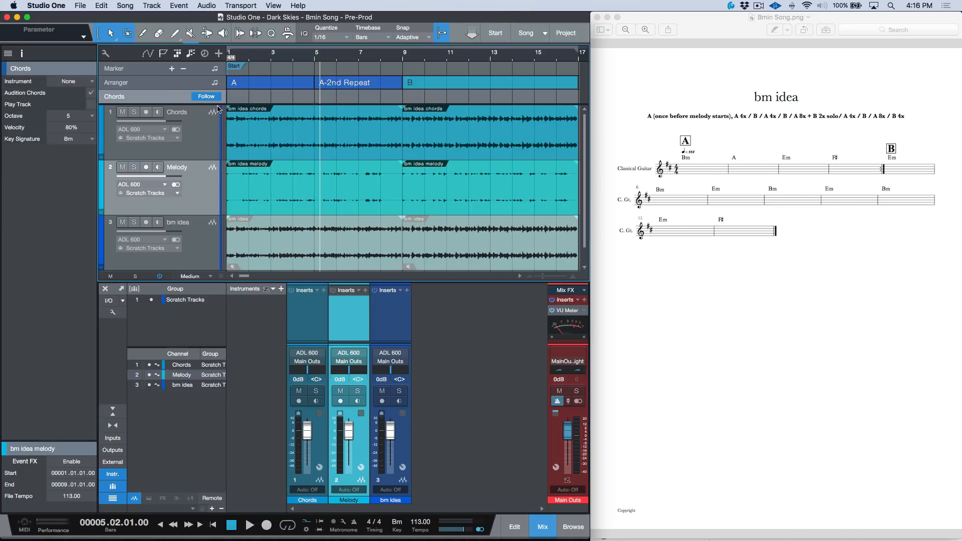
click(239, 100)
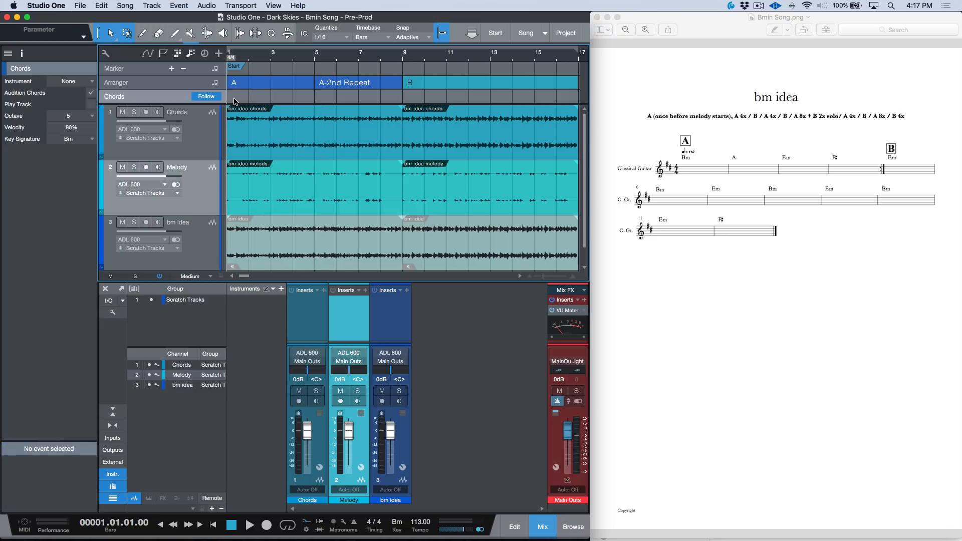
click(238, 97)
click(259, 96)
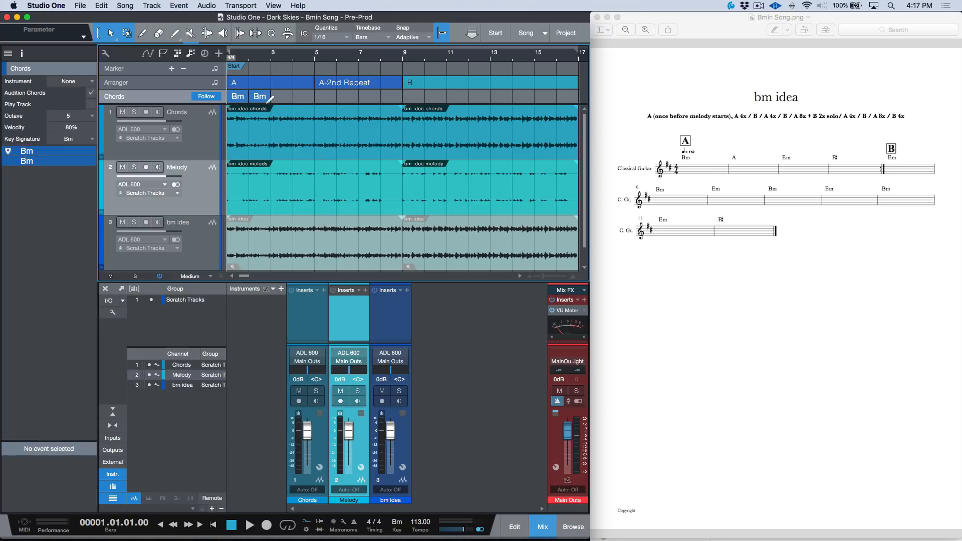
Try duplicating the two Bm chords into bars 3 and 4, and undo the copy
mouse_move(281, 96)
mouse_down()
mouse_move(239, 98)
mouse_move(285, 100)
mouse_up()
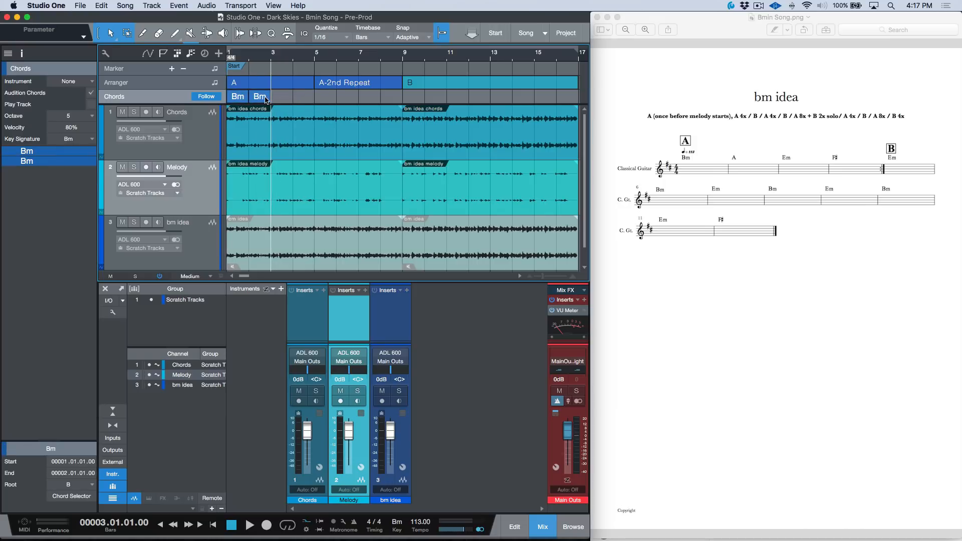
key(super+z)
click(279, 99)
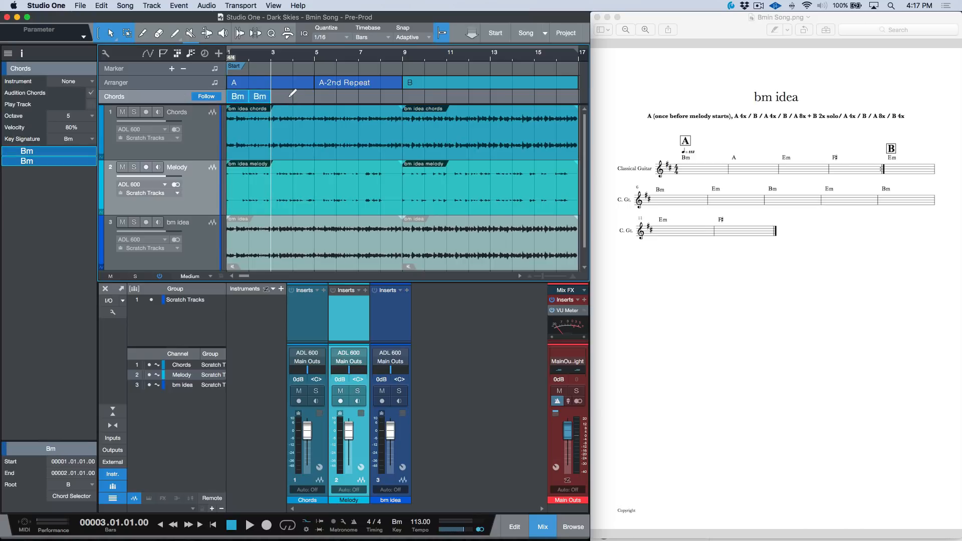
key(super+v)
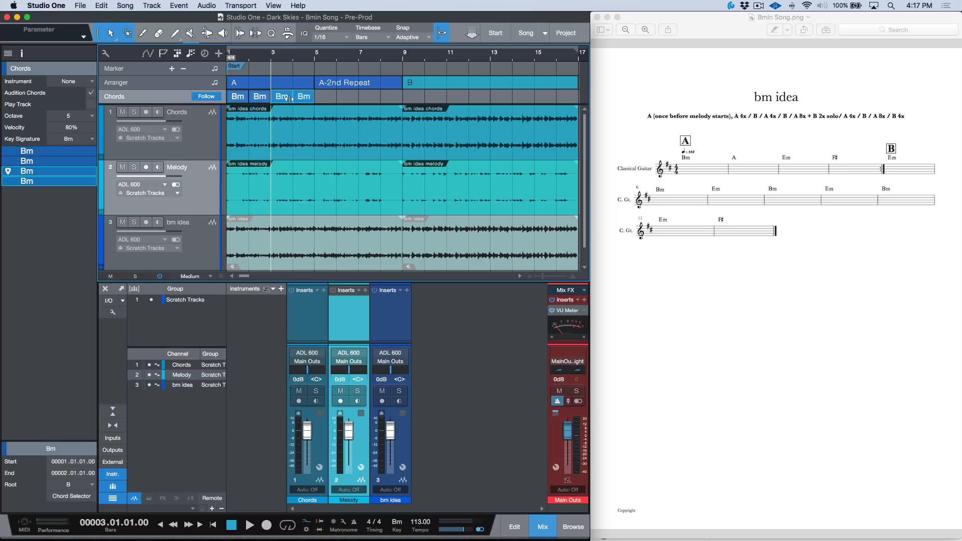
key(super+z)
Open the Chord Selector, step between the first two chords, and change the bar 2 chord to A major
click(238, 99)
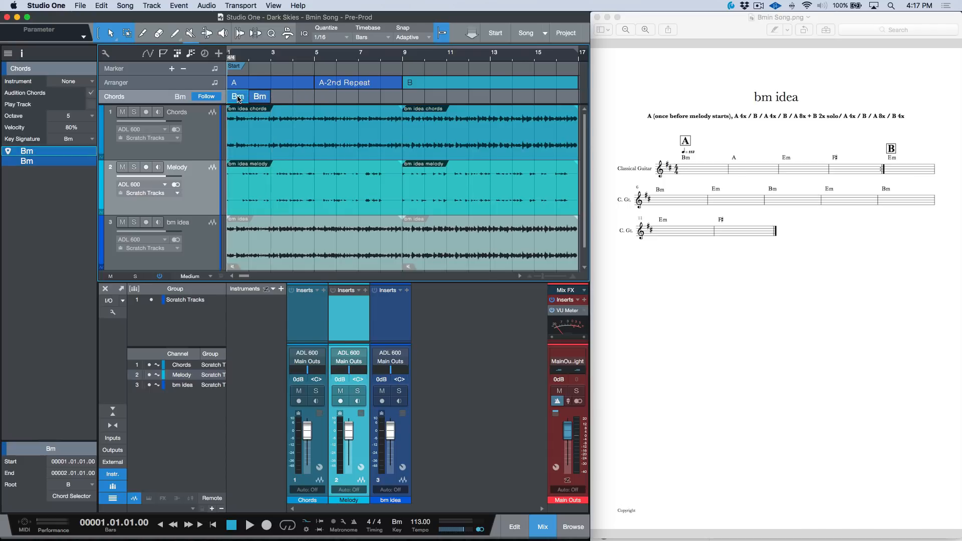
double_click(238, 99)
click(210, 175)
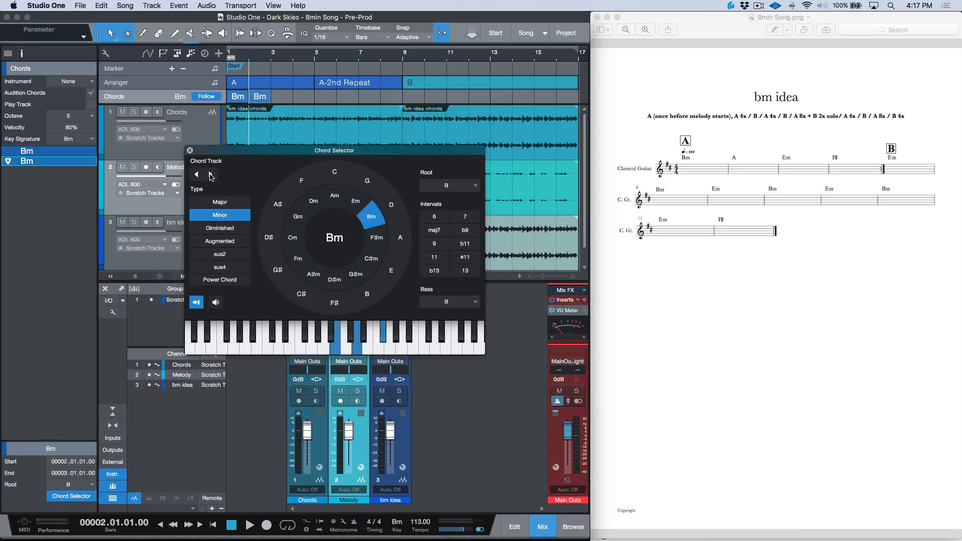
click(196, 175)
click(211, 175)
click(260, 98)
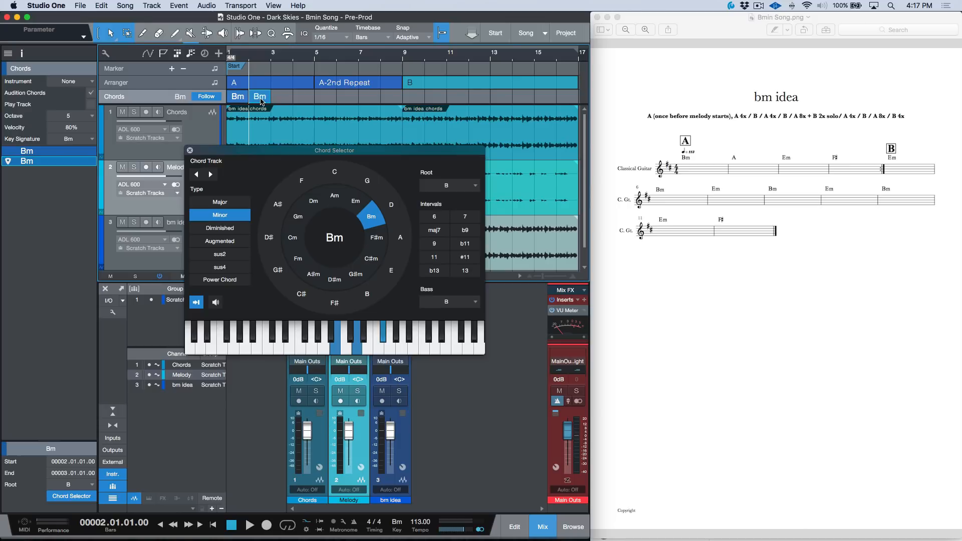
click(240, 99)
click(261, 99)
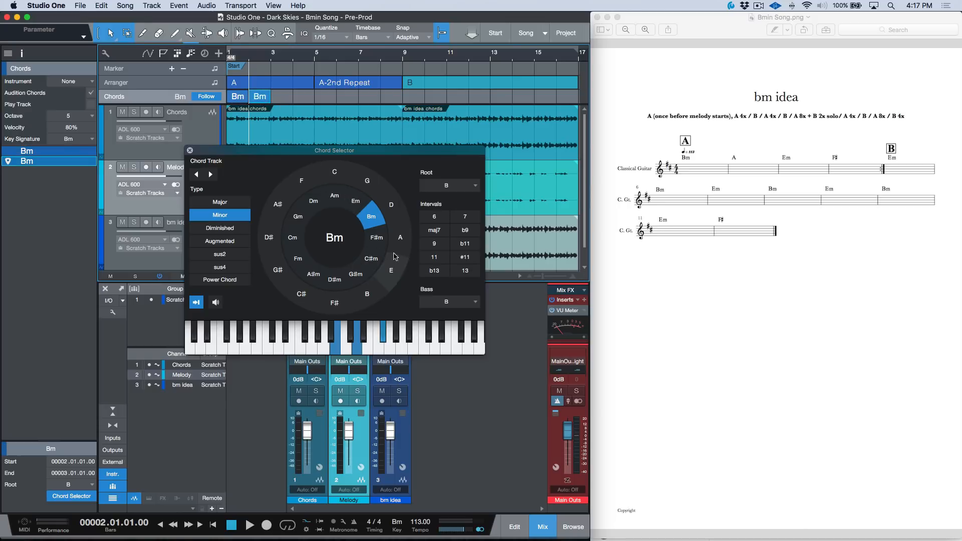
click(400, 238)
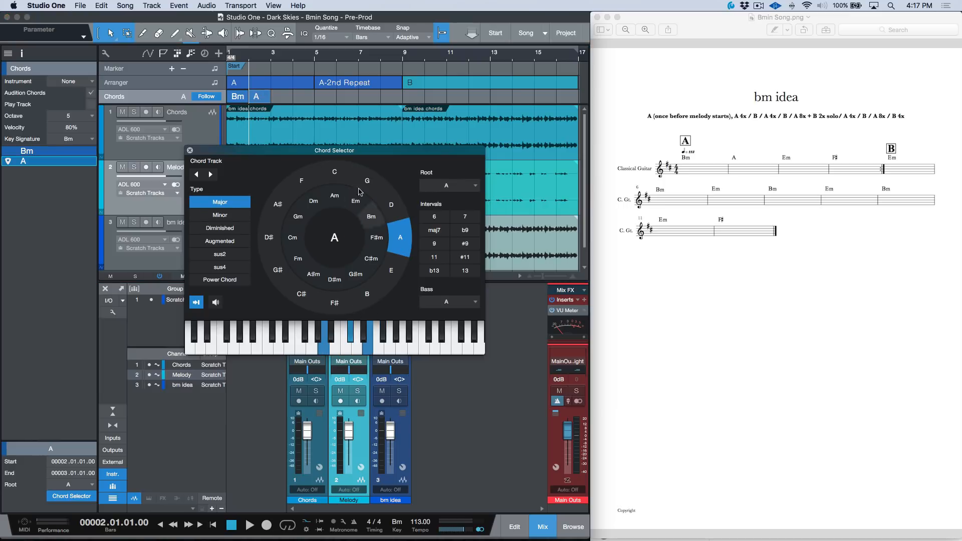
Fill bars 3 and 4 with Em and F# chords, and repeat the four-chord progression under A-2nd Repeat
key(super+d)
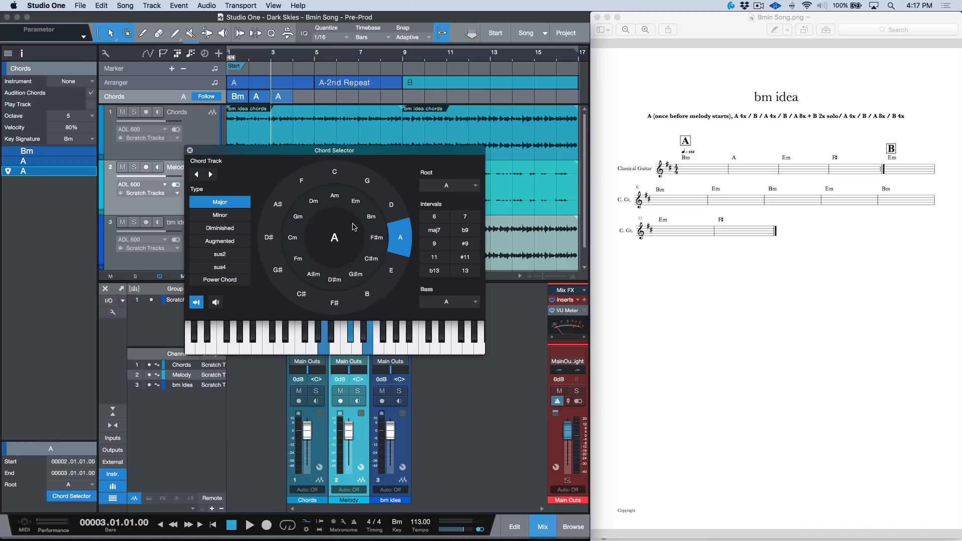
click(356, 205)
key(super+d)
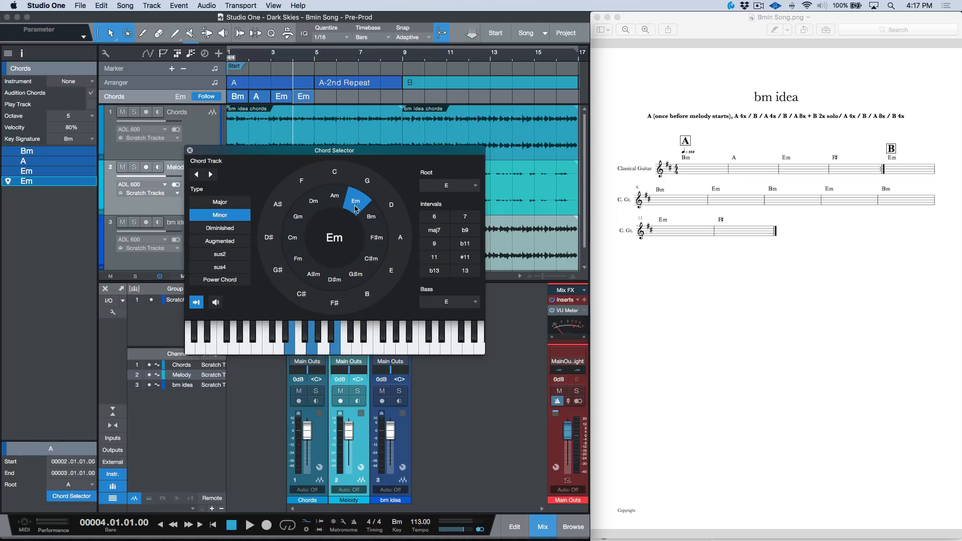
click(334, 303)
shift+click(237, 96)
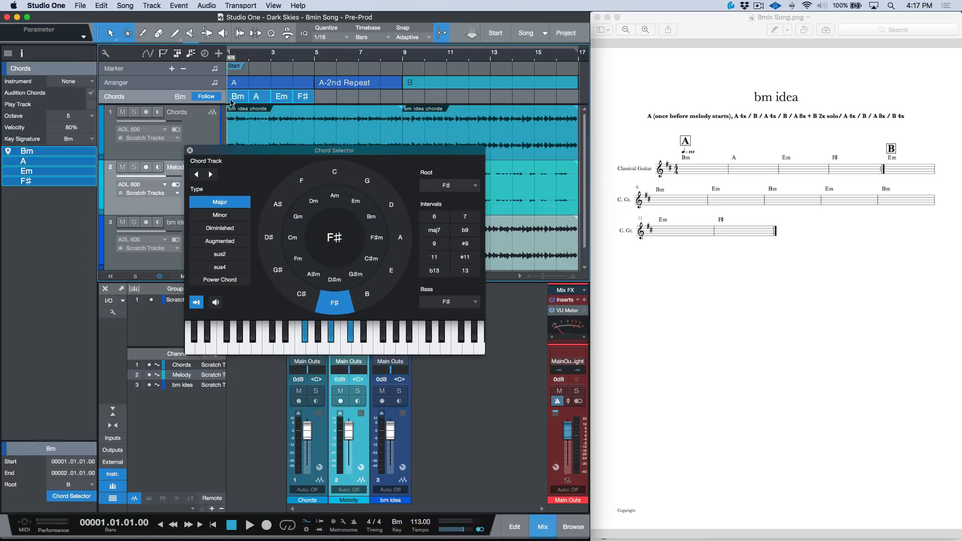
key(super+d)
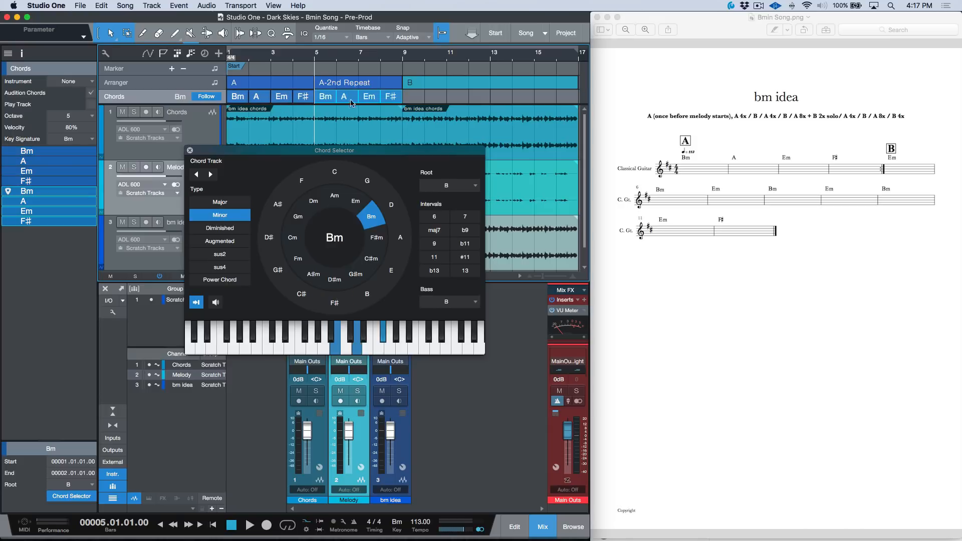
Start section B on the Chord Track with Em in bar 9 and Bm in bar 10
scroll(427, 101, right, 2)
scroll(427, 101, right, 1)
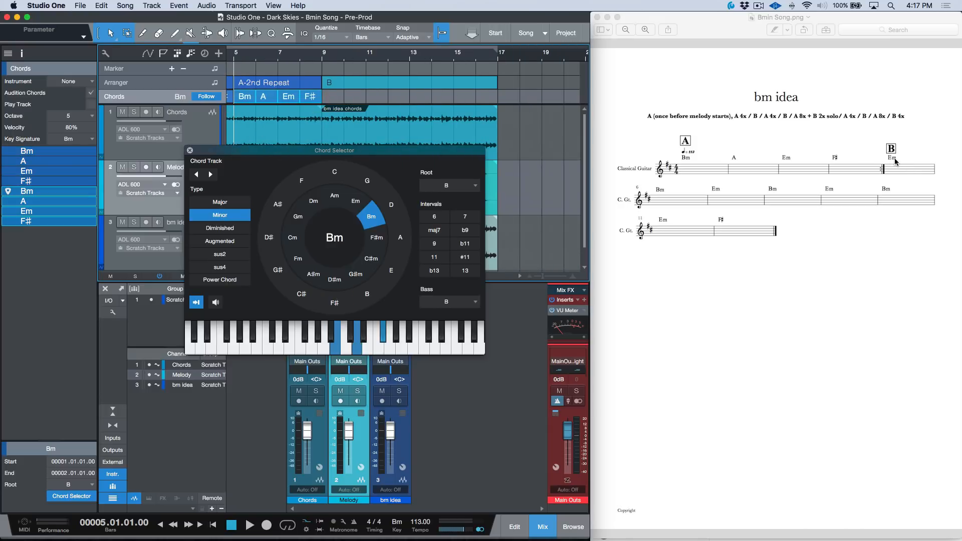
click(333, 95)
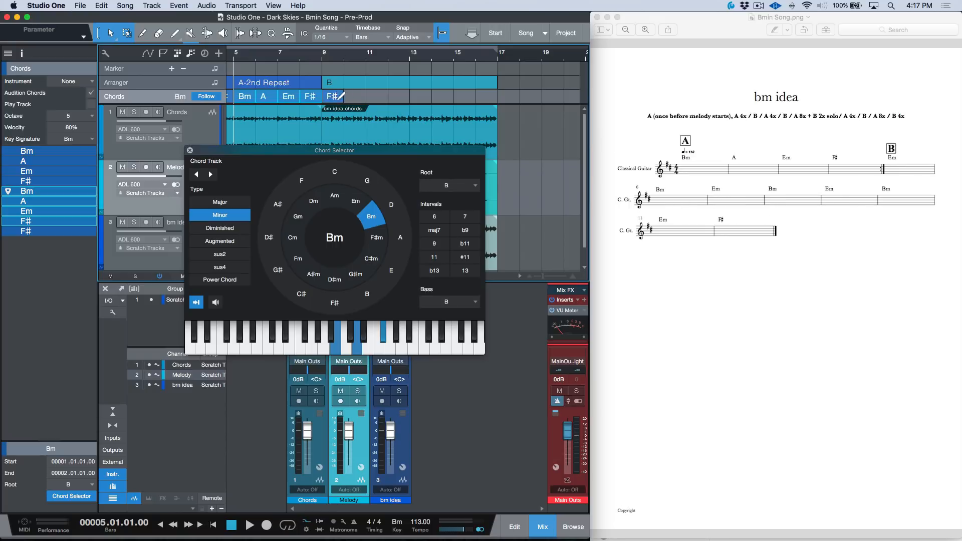
click(356, 207)
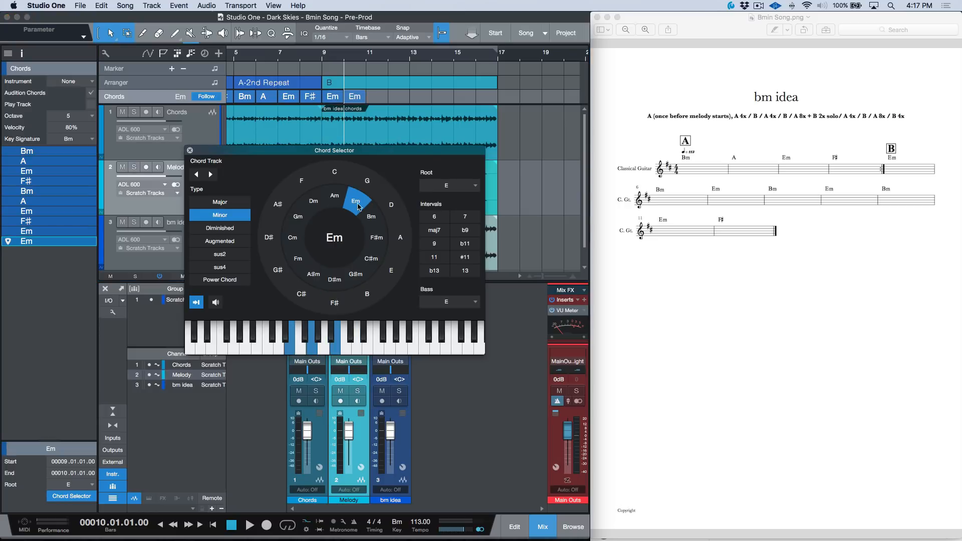
click(371, 221)
Repeat the Em and Bm pair through bar 16 of section B and change the bar 16 chord to F#
click(331, 98)
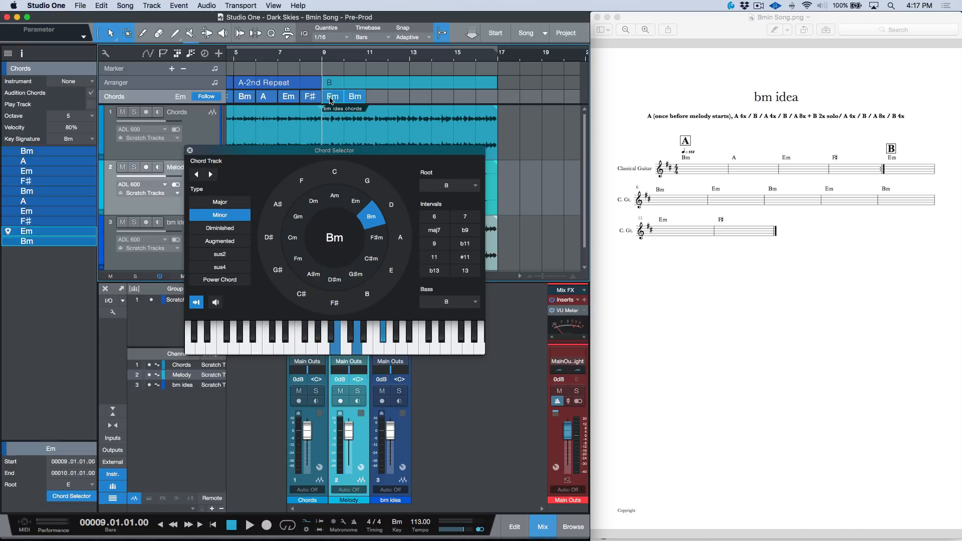
key(d)
key(d)
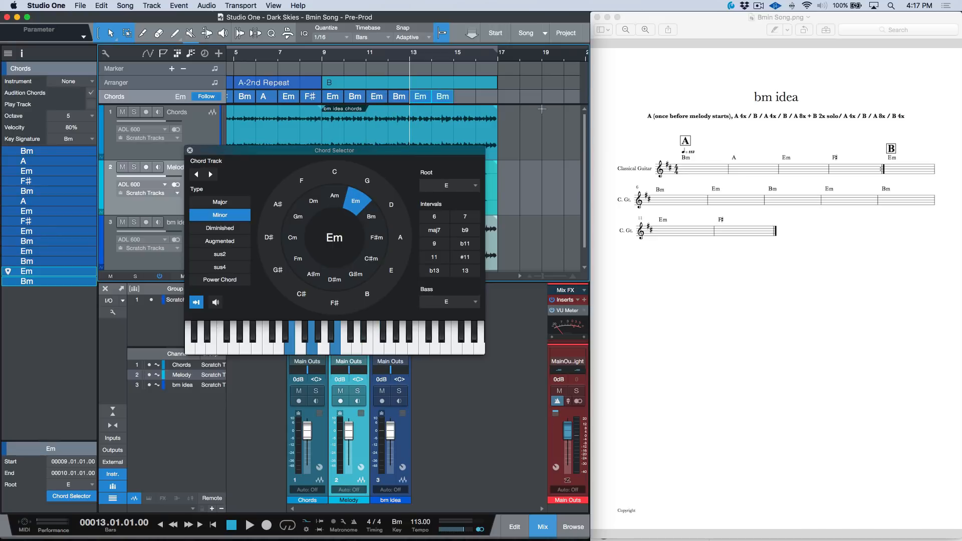
key(d)
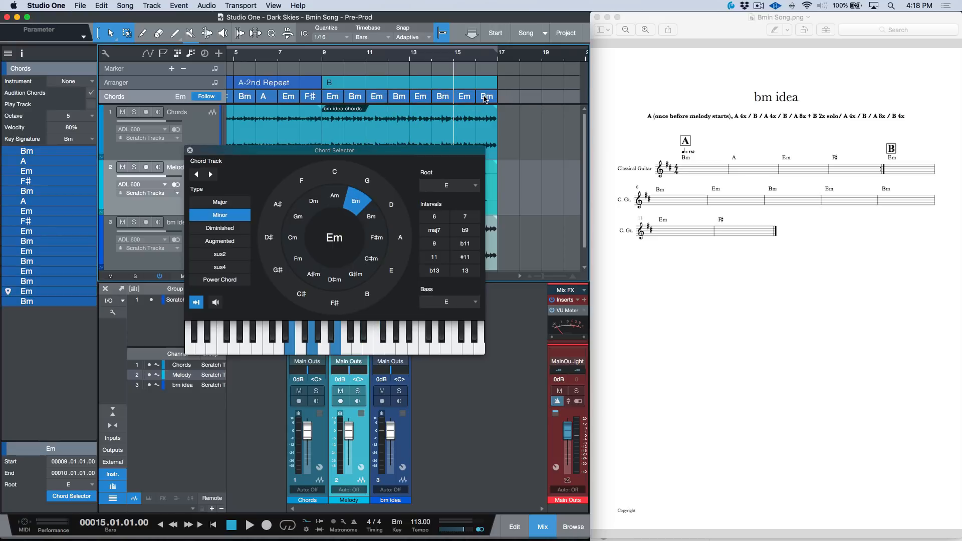
click(486, 96)
click(335, 303)
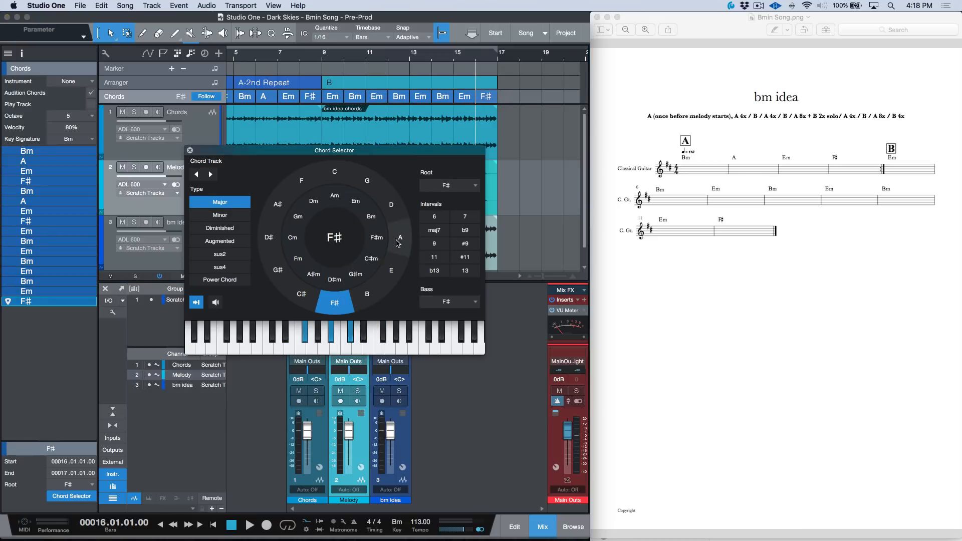
Close the Chord Selector and colour all the chords of section B green on the Chord Track
click(189, 152)
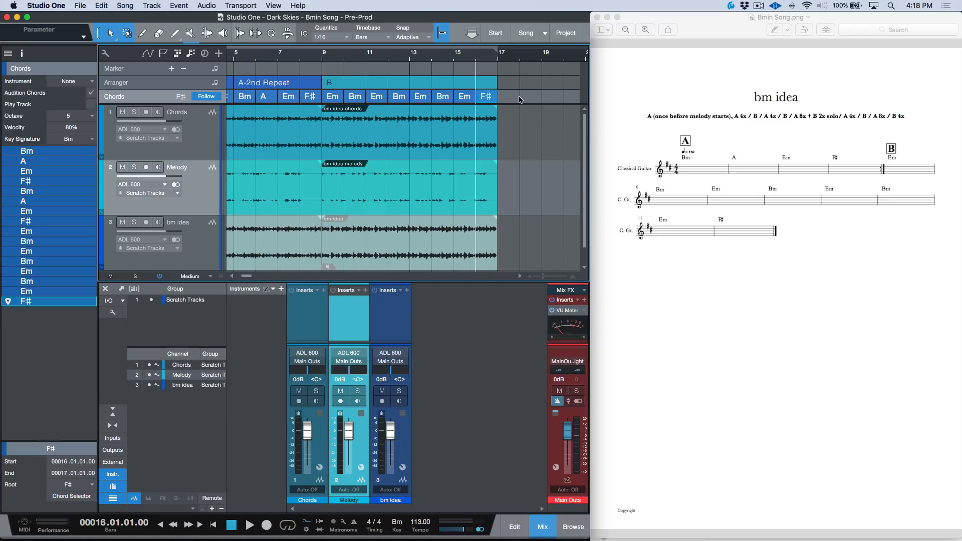
drag(521, 99, 336, 98)
right_click(335, 97)
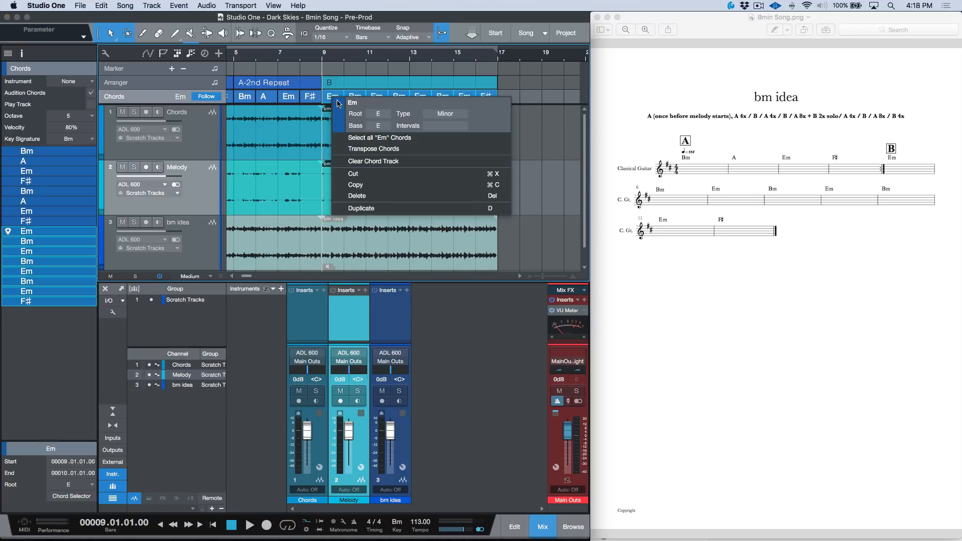
click(339, 104)
click(390, 174)
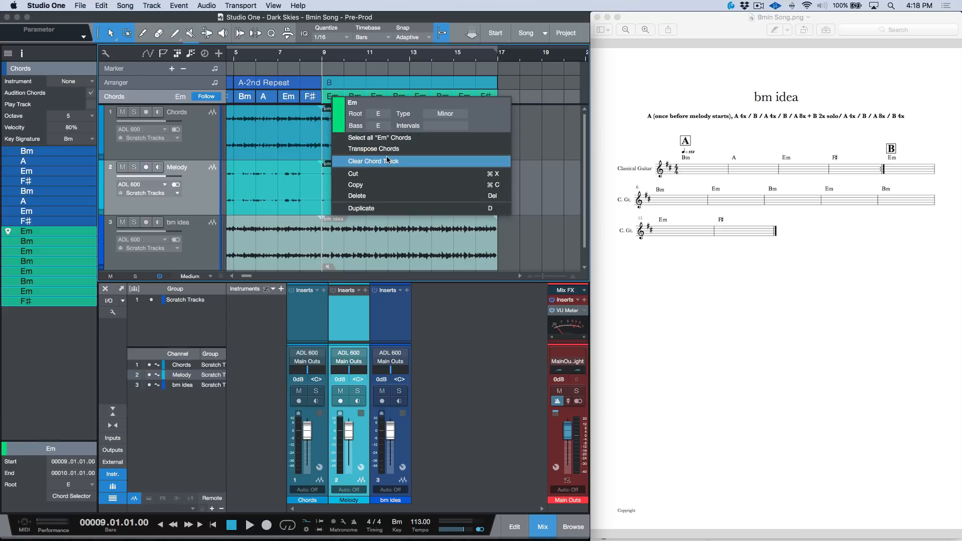
click(547, 141)
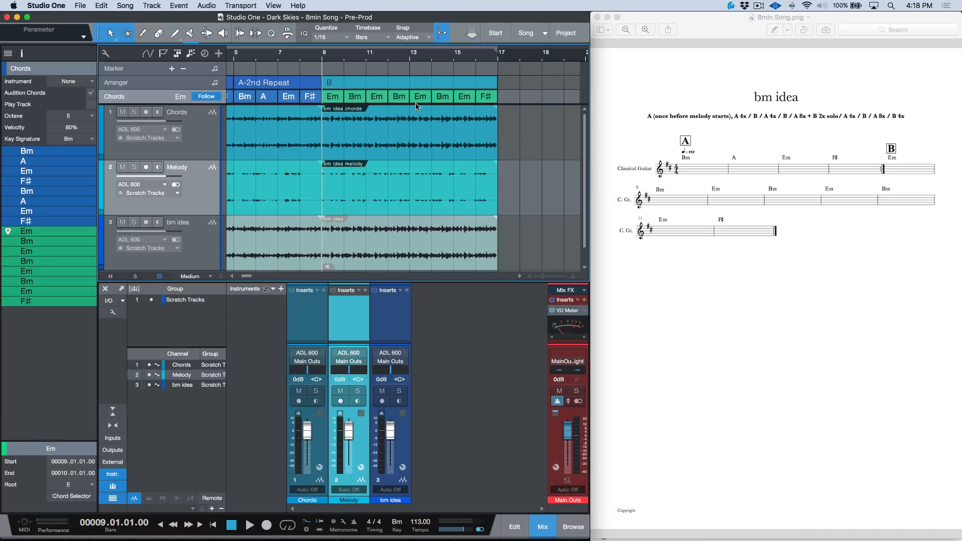
scroll(416, 106, left, 5)
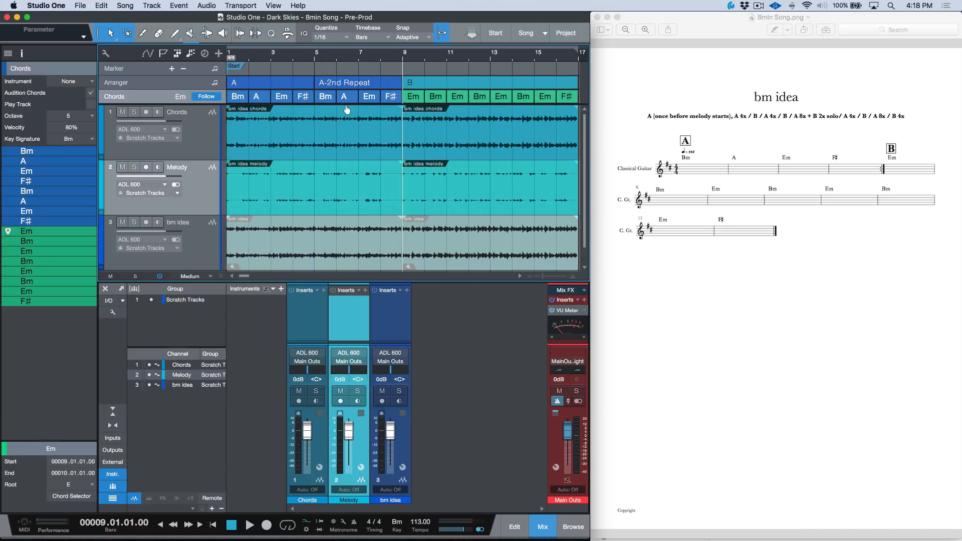
scroll(357, 87, right, 4)
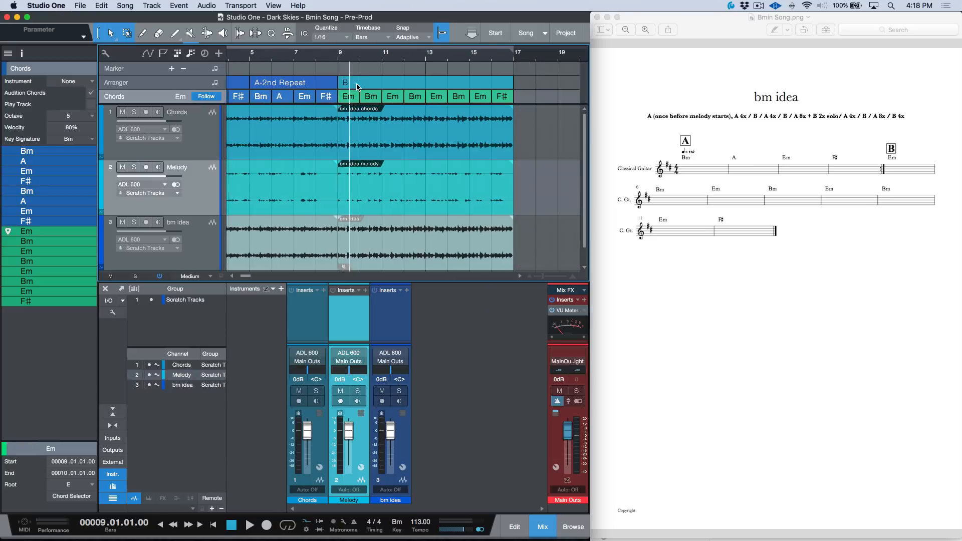
scroll(357, 86, left, 3)
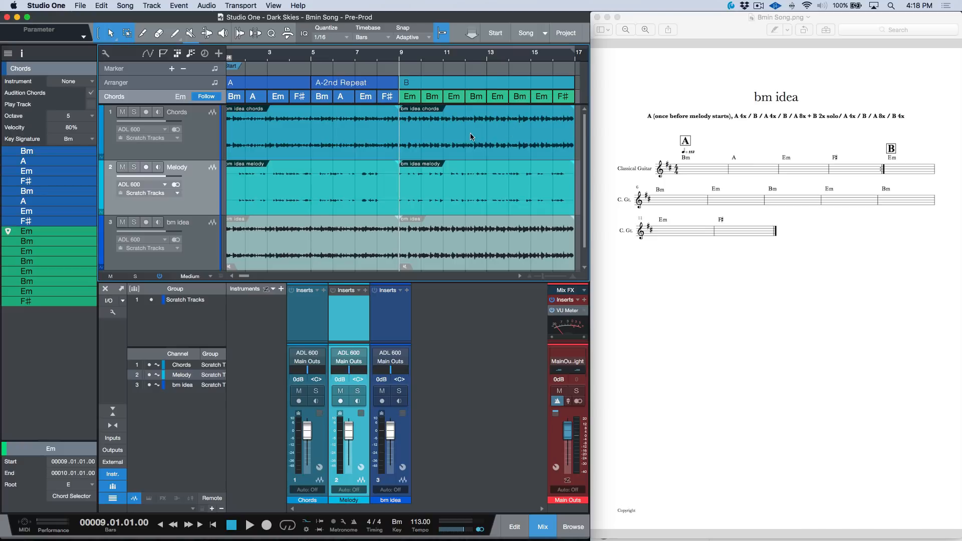
click(498, 147)
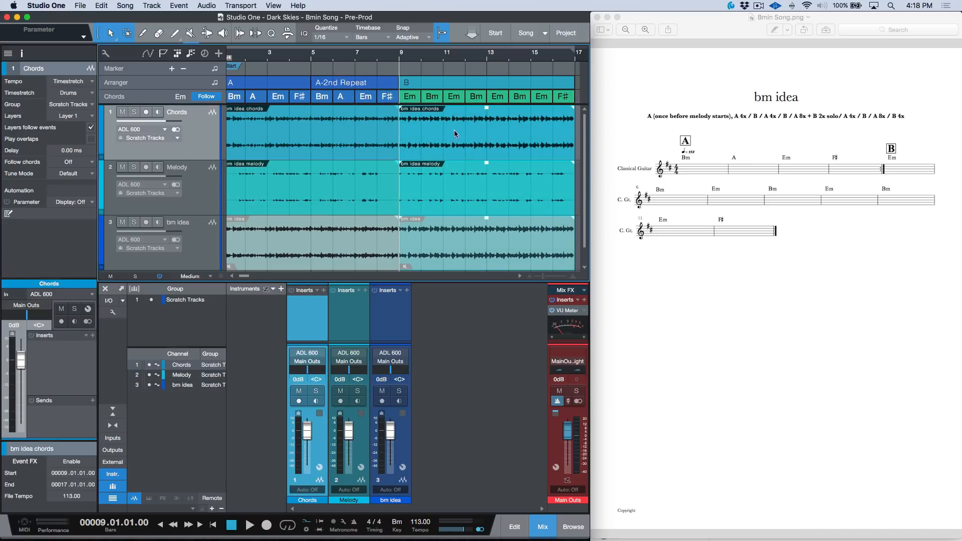
Insert a copy of section A, with its chords and recordings, at bar 1 on the Arranger Track
scroll(455, 143, left, 1)
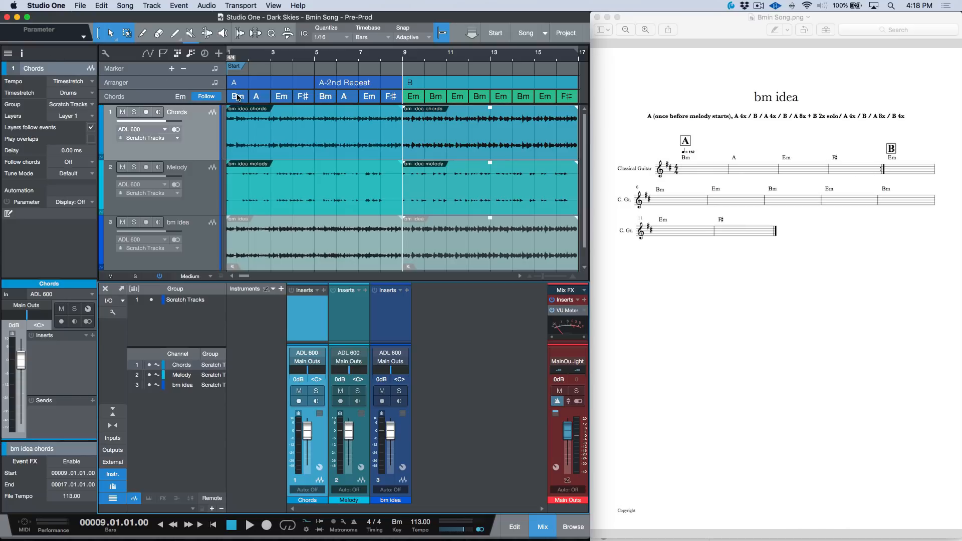
click(270, 86)
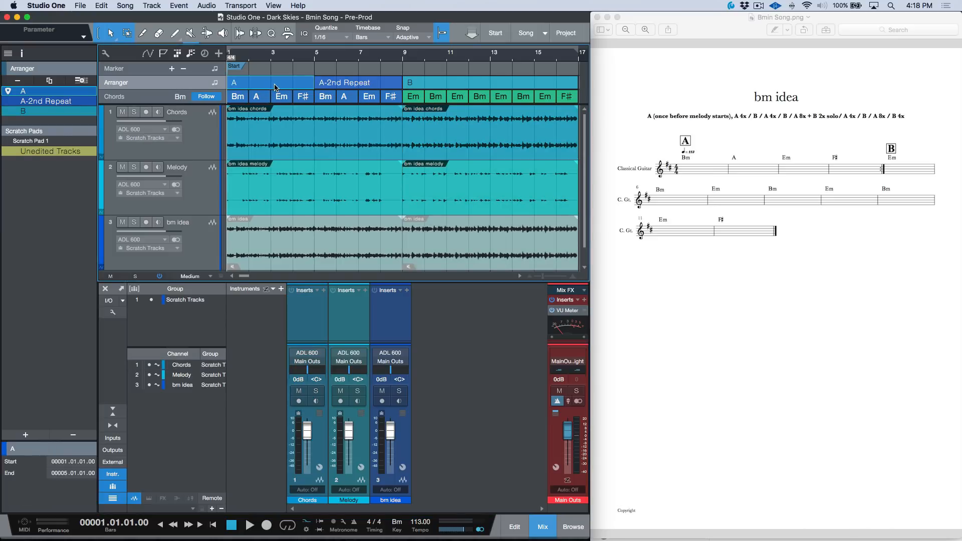
drag(275, 86, 228, 83)
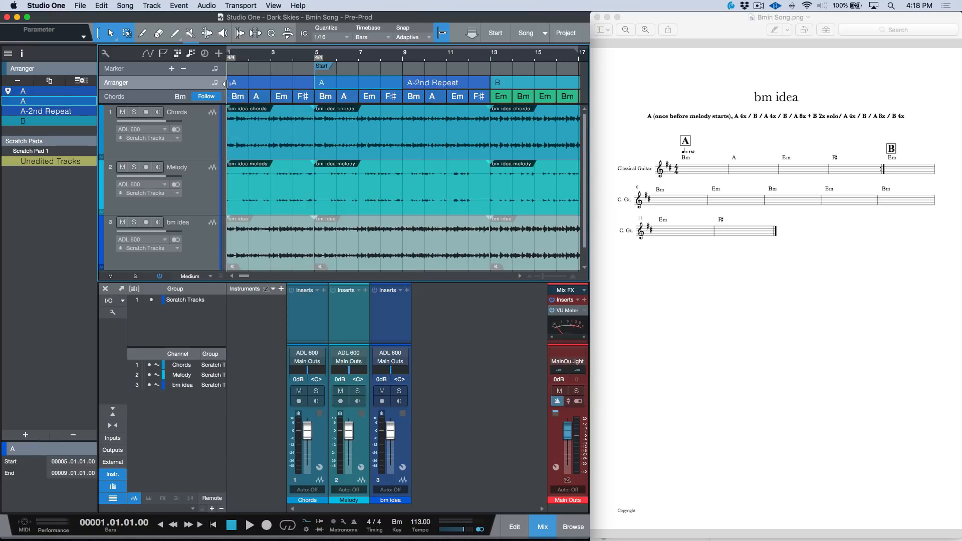
Remove the extra time signature at bar 5 and move the Start marker back to bar 1
right_click(317, 61)
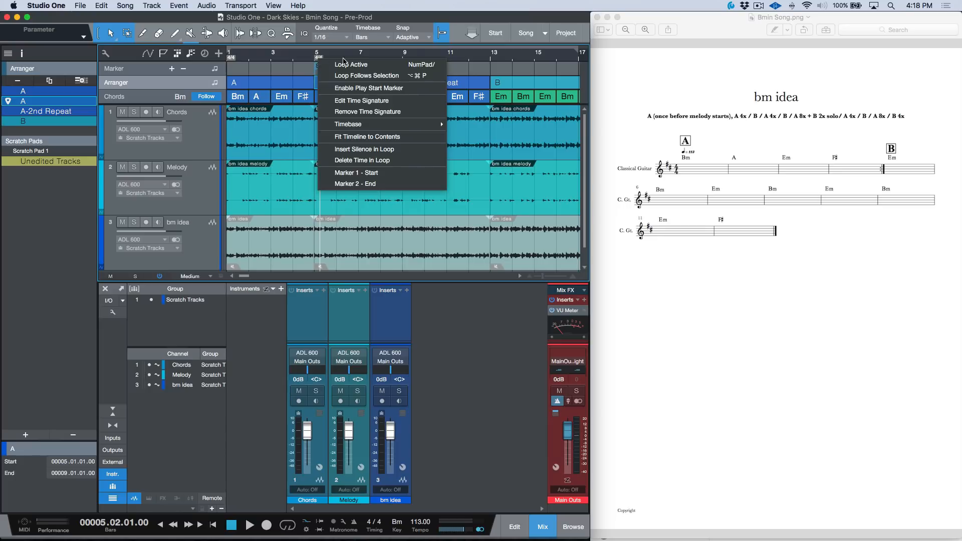
click(347, 112)
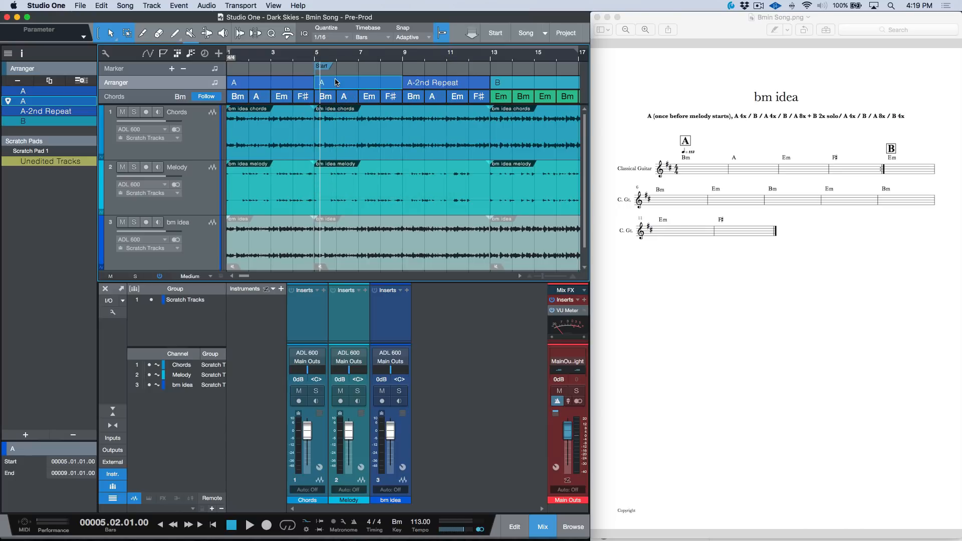
drag(325, 66, 234, 70)
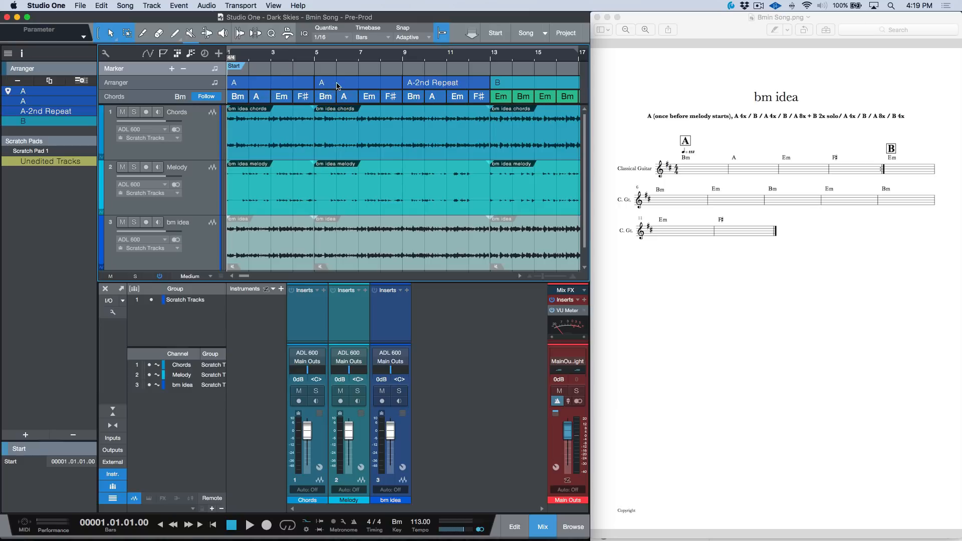
Delete the scratch recordings from bars 1 to 4 and colour the first A section red
click(287, 204)
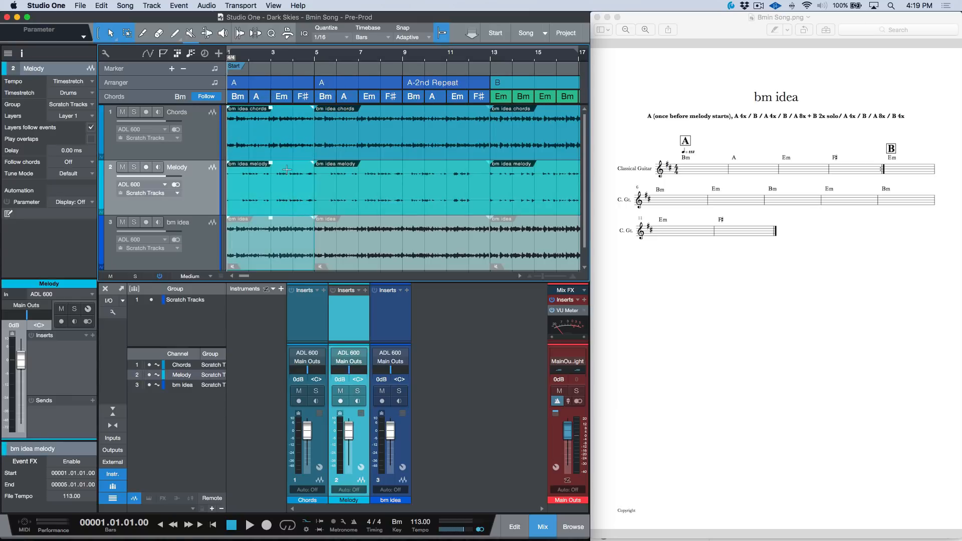
key(Delete)
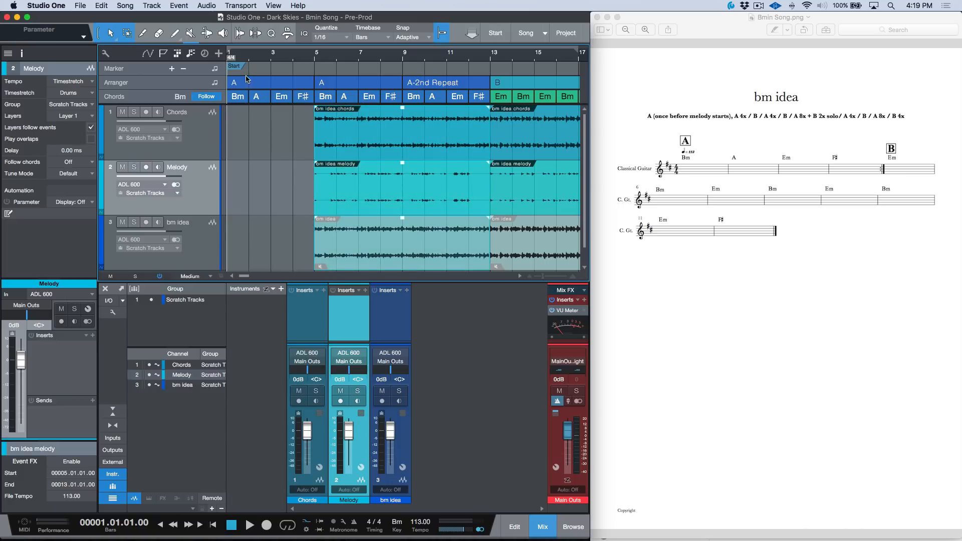
click(249, 83)
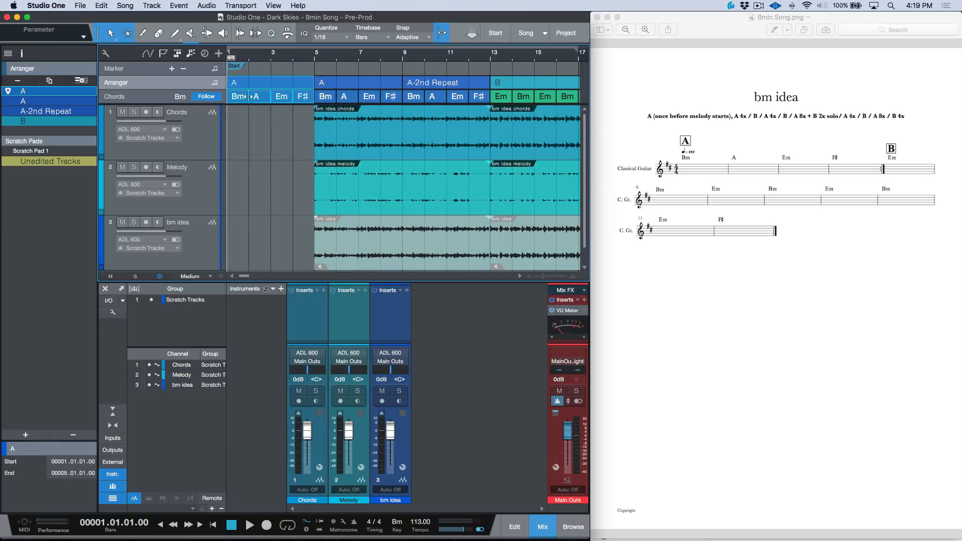
right_click(249, 83)
click(254, 89)
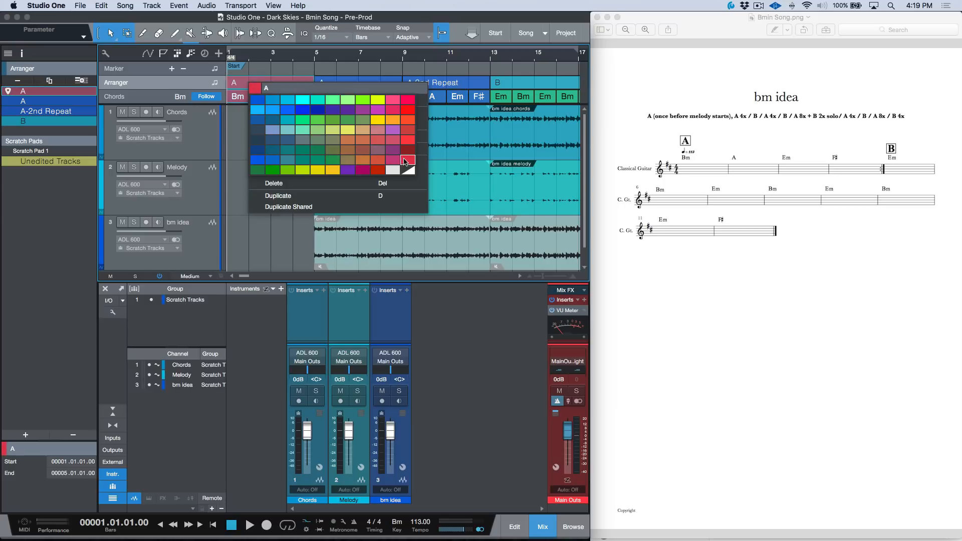
click(406, 162)
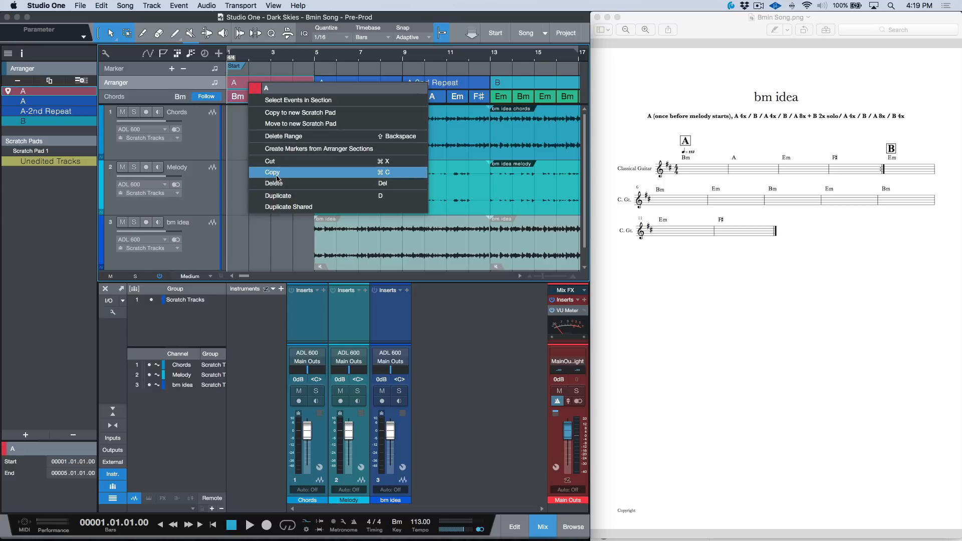
Rename the red Arranger section at the start of the song to Intro-A
click(267, 89)
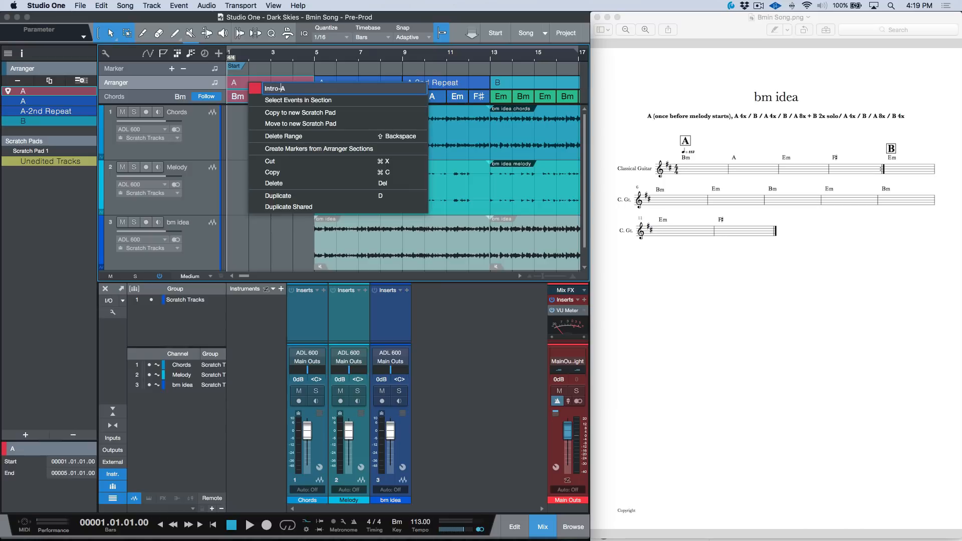
text(Intro-A)
click(271, 242)
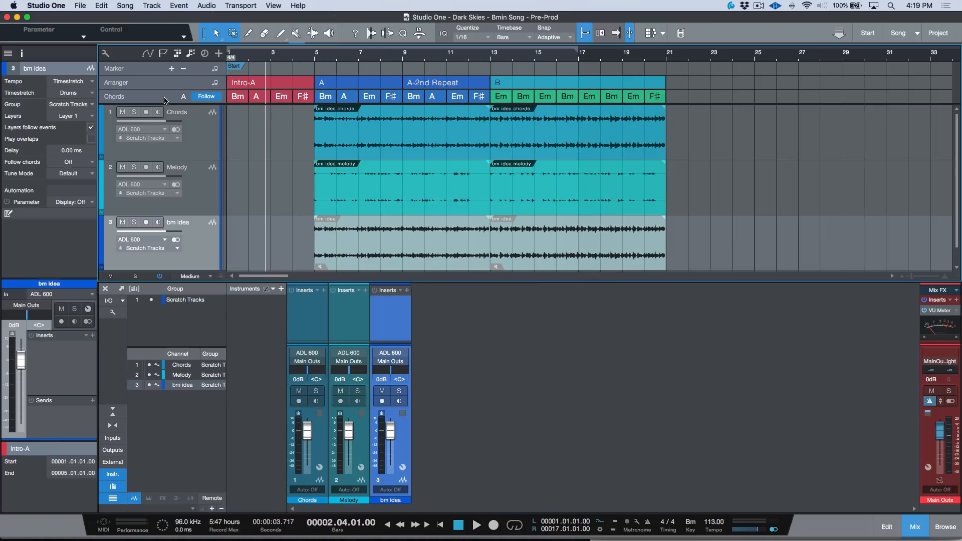
Assign a Chord Preview instrument to the Chord Track so its chords can be heard
click(165, 99)
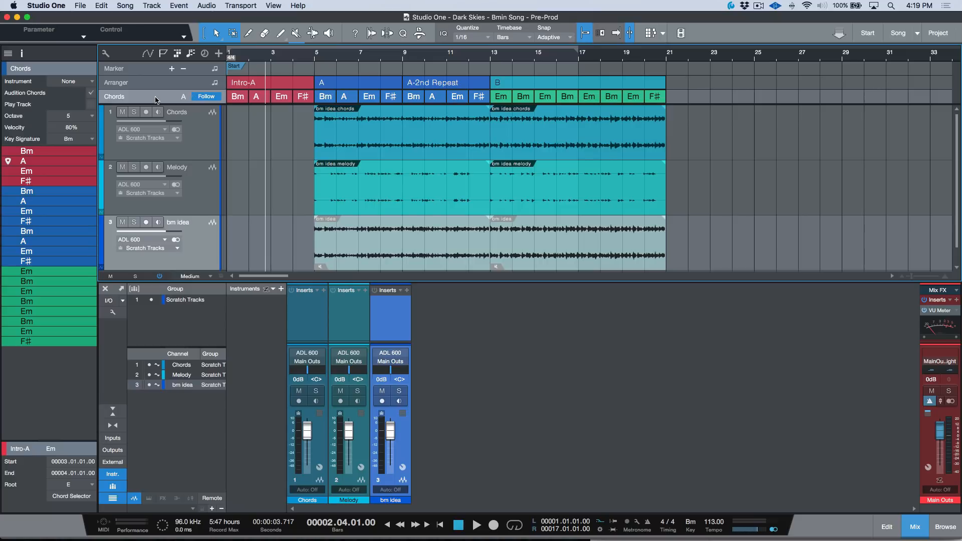
click(92, 82)
click(75, 99)
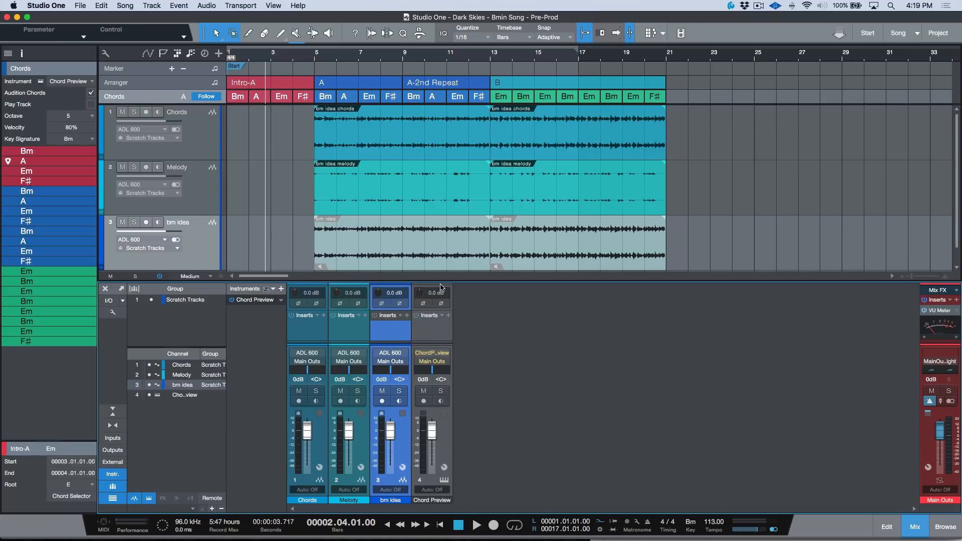
Set the Chord Preview channel's input gain to -15 dB and hide the mixer's input gain controls
click(431, 292)
text(-15)
key(Return)
key(shift+i)
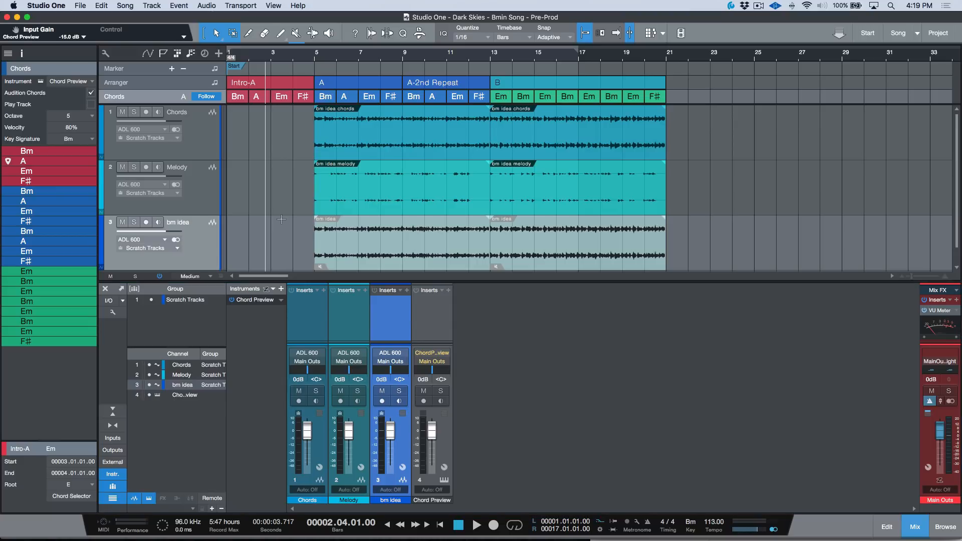
Enable Play Track for the Chord Track and audition the intro chords from the start of the song
click(90, 104)
key(comma)
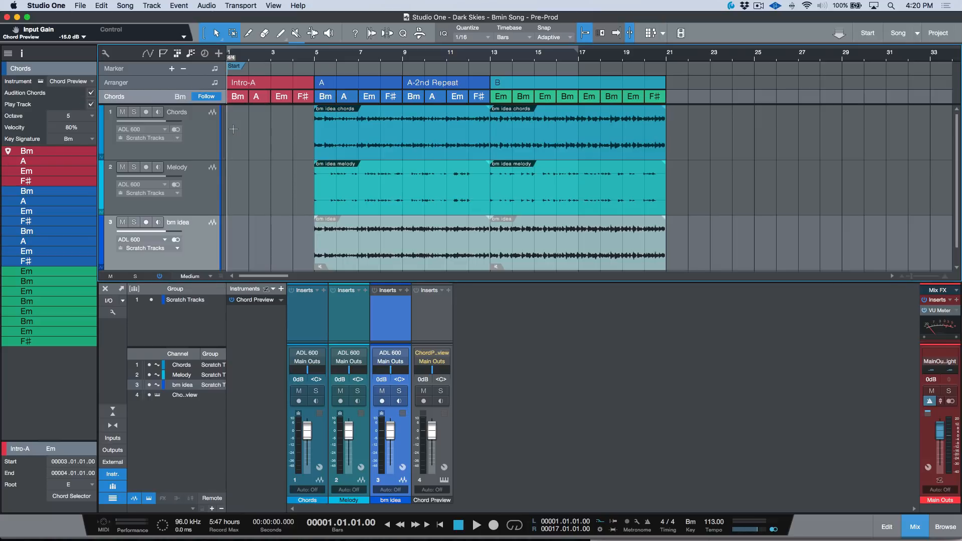
key(space)
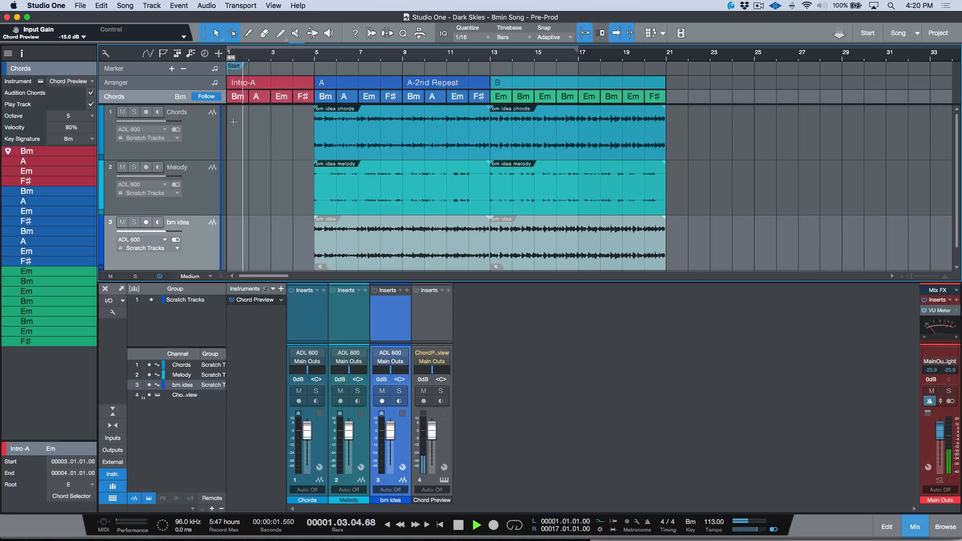
key(space)
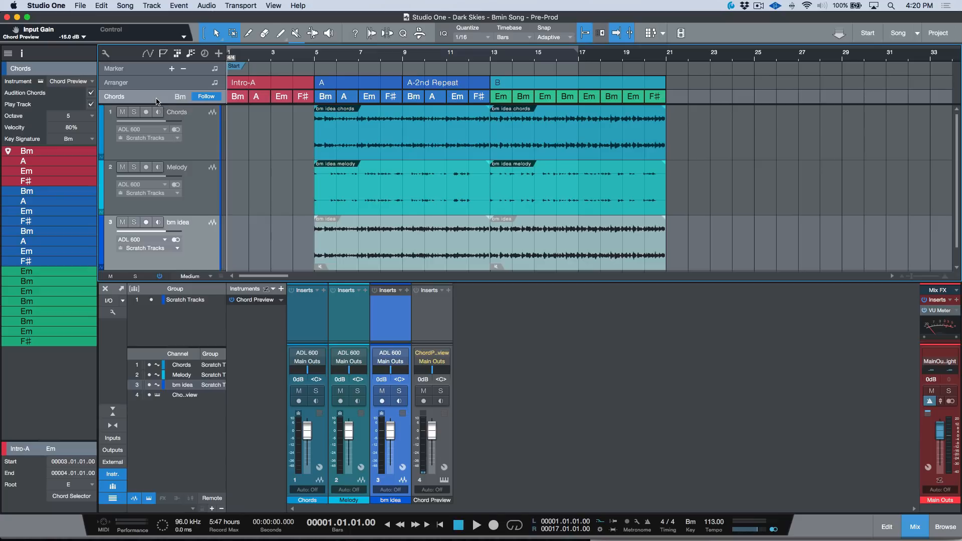
Set the Chord Track's playback octave to 4 and audition the intro chords again
click(90, 118)
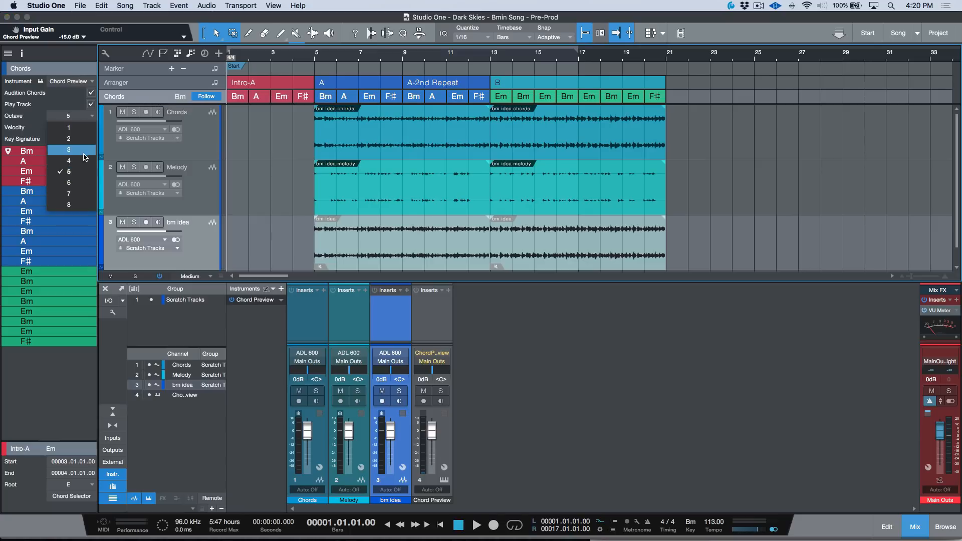
click(70, 153)
key(space)
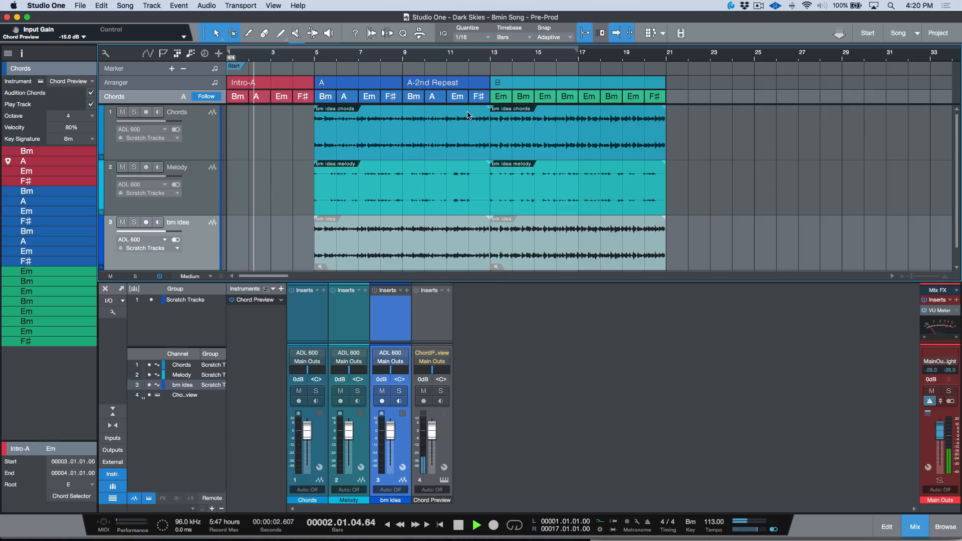
key(space)
Draw a one-bar Arranger section at bar 21, directly after section B
click(626, 83)
scroll(626, 84, right, 3)
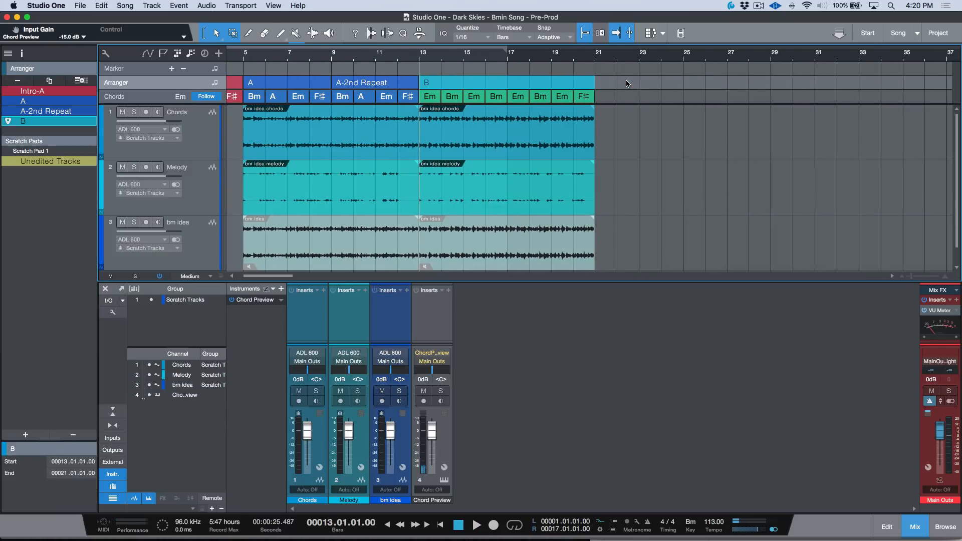
drag(615, 57, 611, 80)
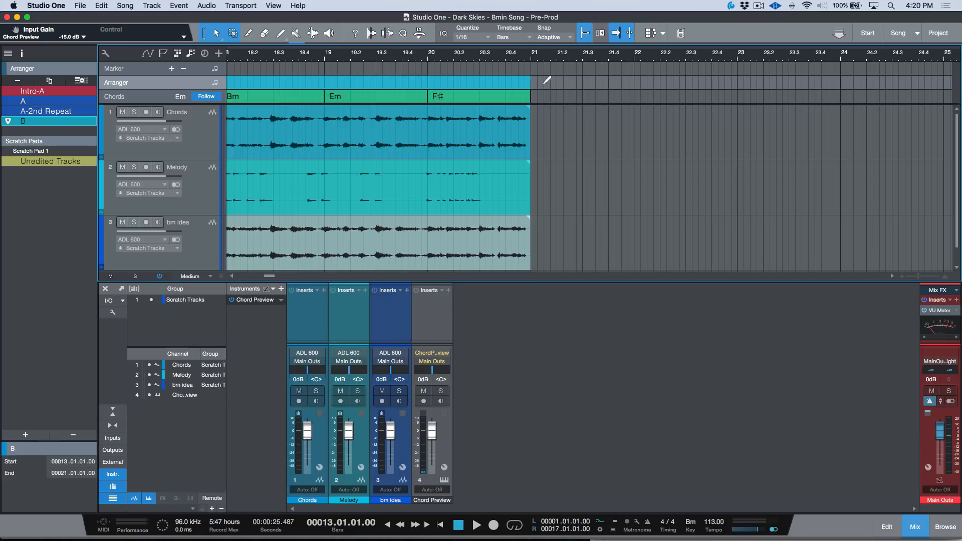
drag(535, 82, 604, 87)
Rename the new one-bar Arranger section at bar 21 as Pre-Count and colour it orange
right_click(565, 87)
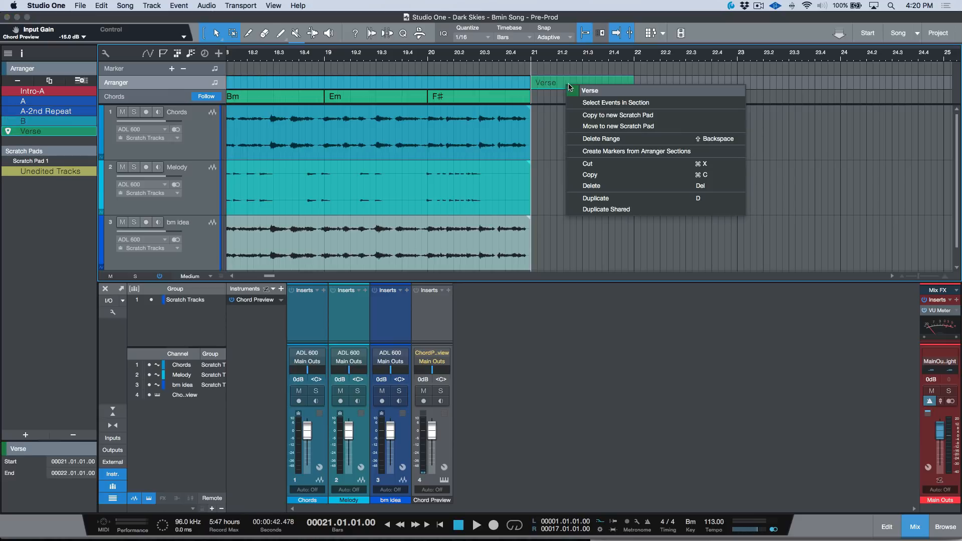
key(super+a)
text(P)
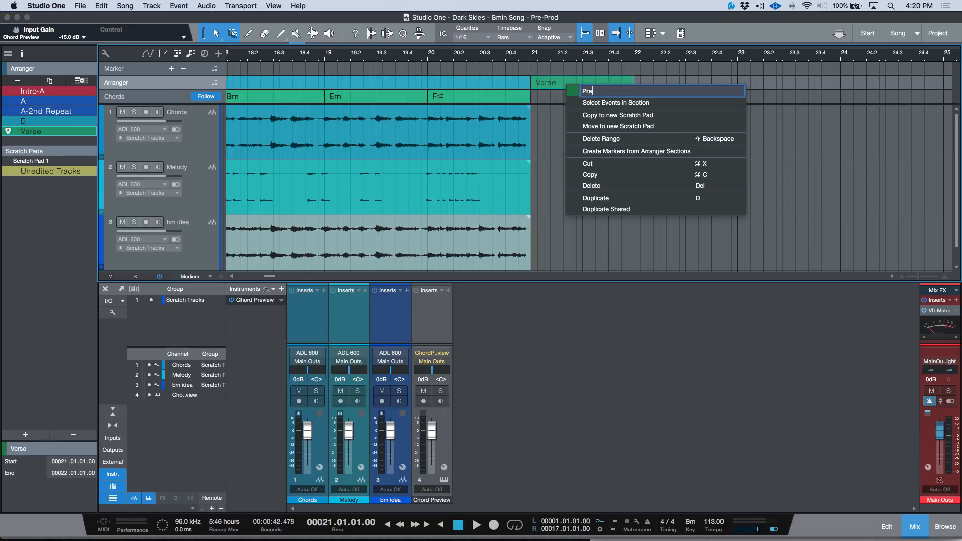
key(Return)
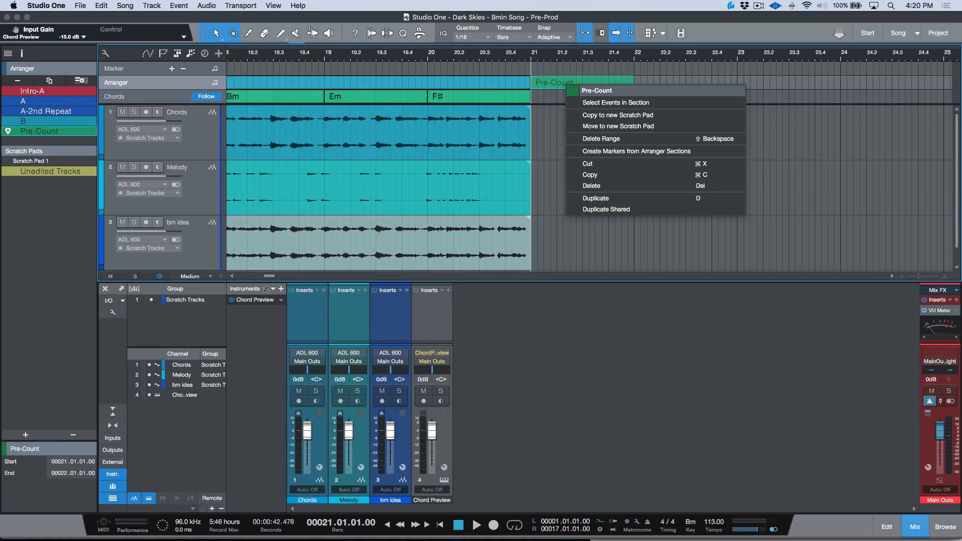
click(574, 91)
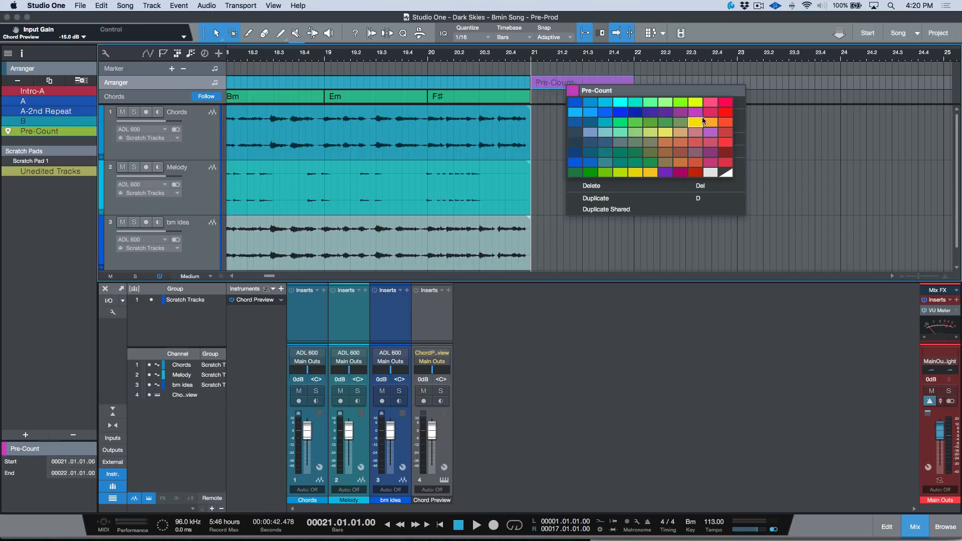
click(726, 123)
click(722, 336)
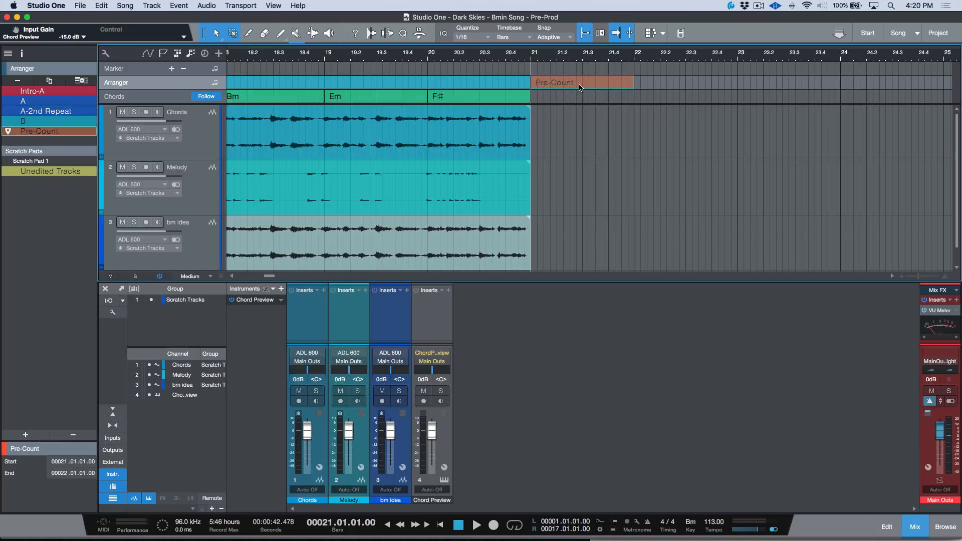
Move the Pre-Count section to the start of the song, ahead of Intro-A
scroll(580, 88, left, 20)
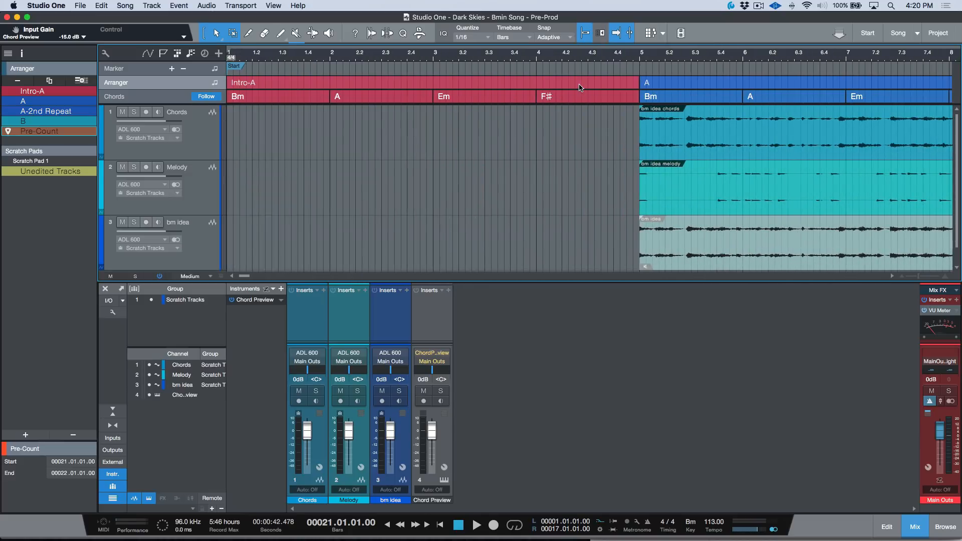
drag(54, 134, 54, 88)
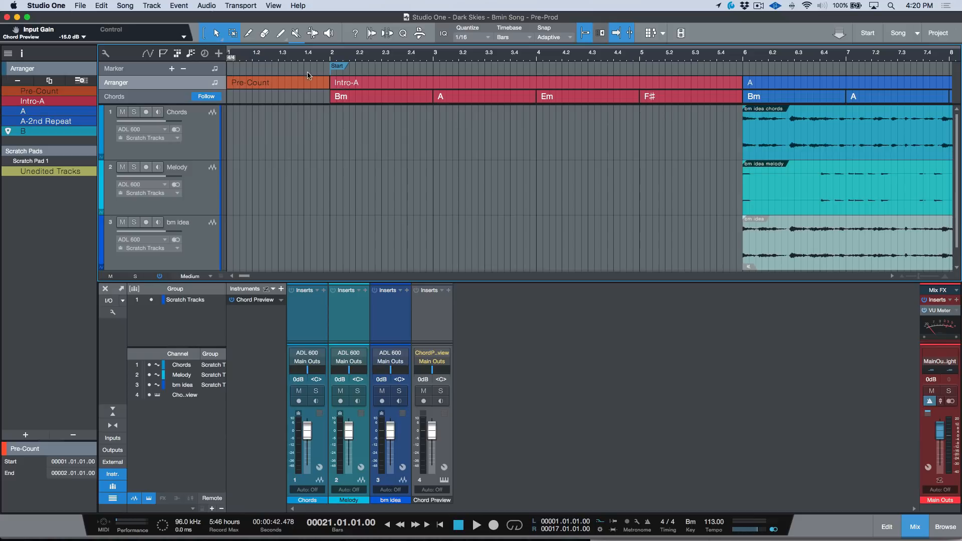
click(363, 85)
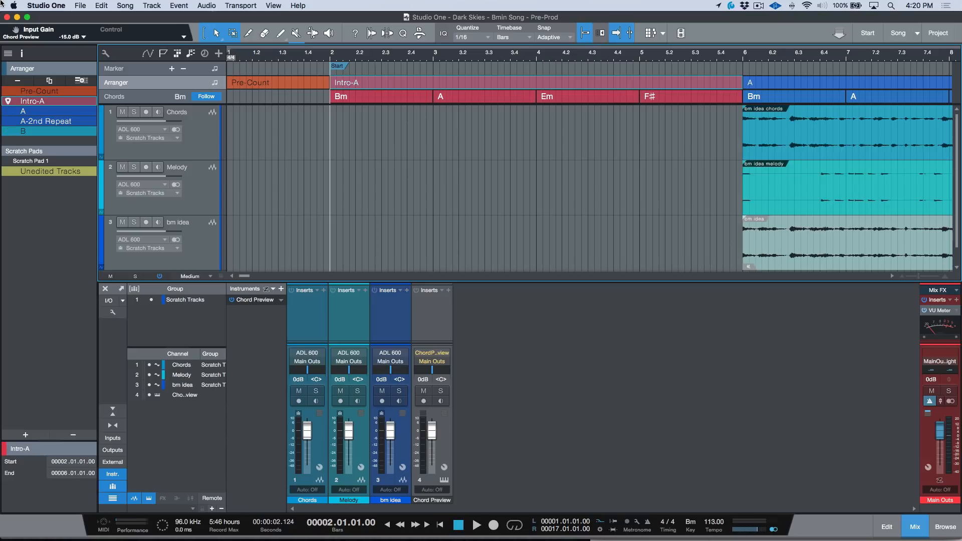
Set the song's bar offset to -1 in Song Setup and check the start positions of Pre-Count and Intro-A
click(125, 6)
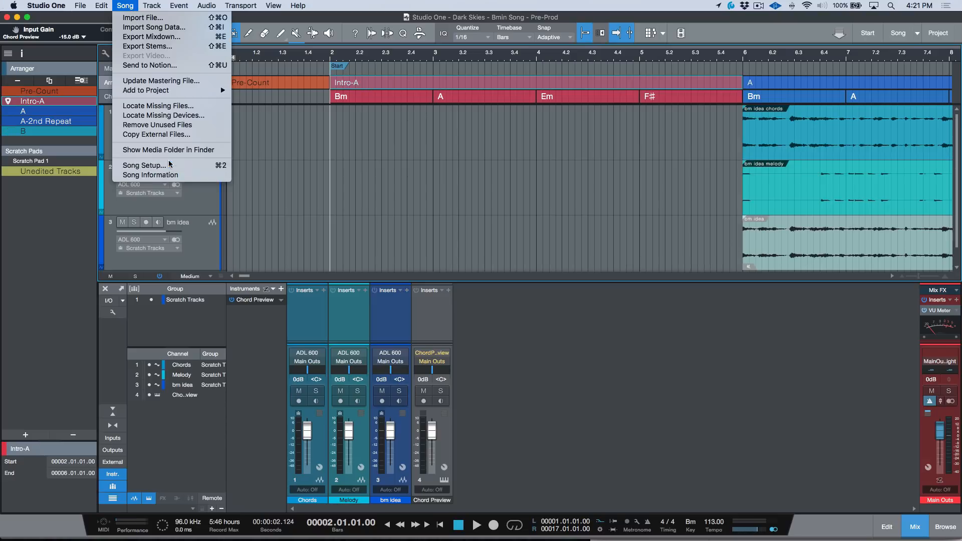
click(151, 166)
click(386, 151)
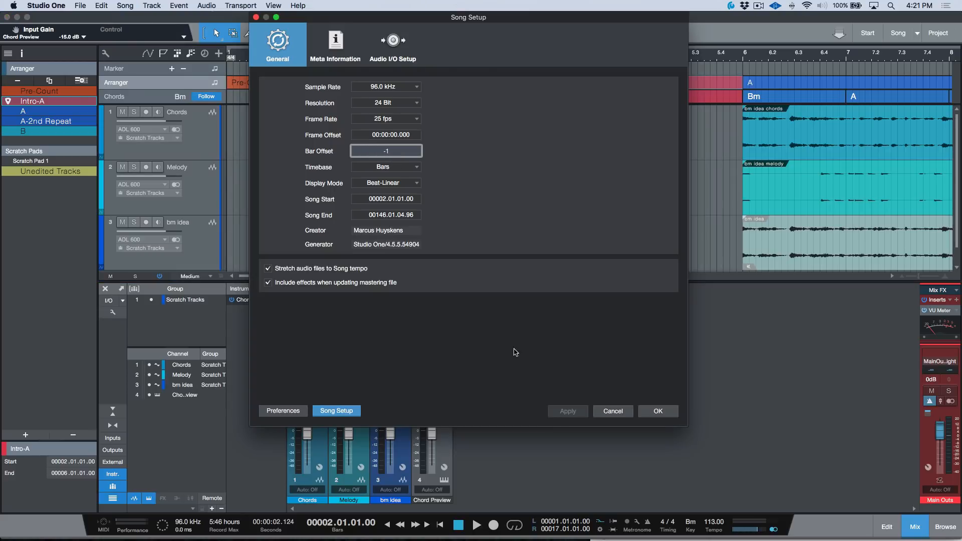
key(Return)
click(568, 411)
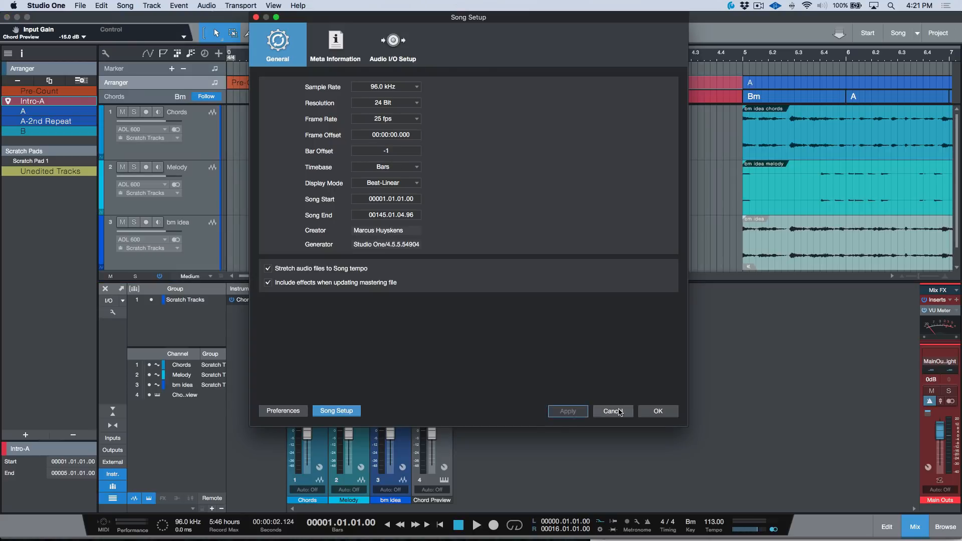
click(658, 411)
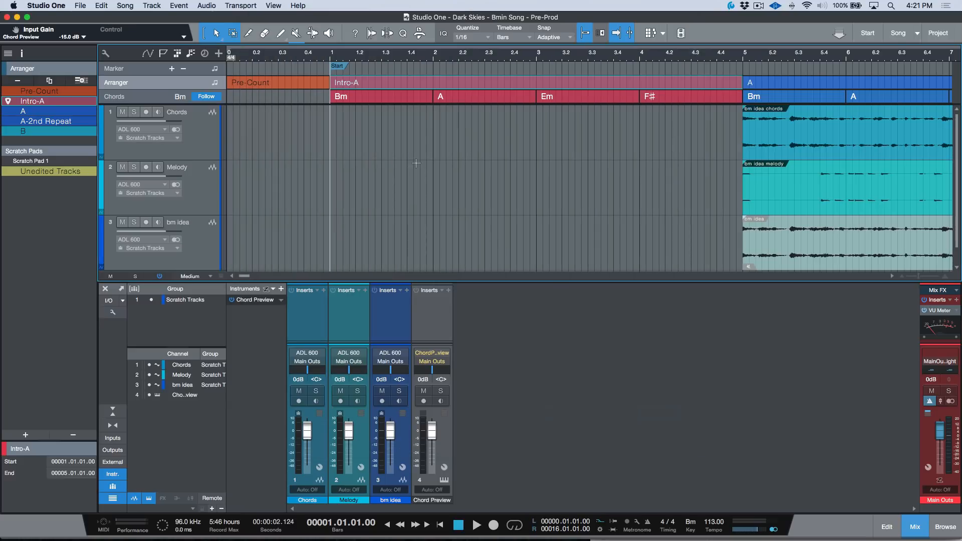
key(Home)
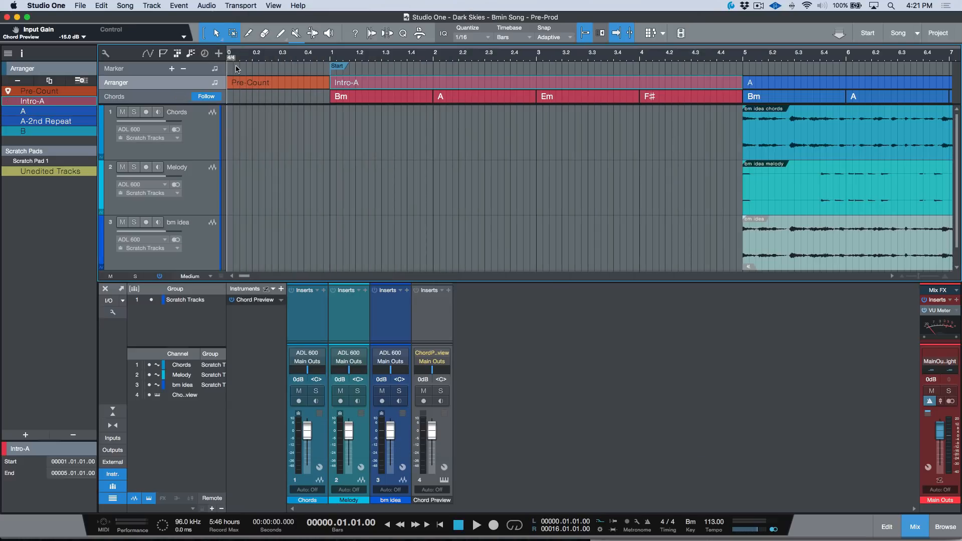
click(394, 100)
click(384, 83)
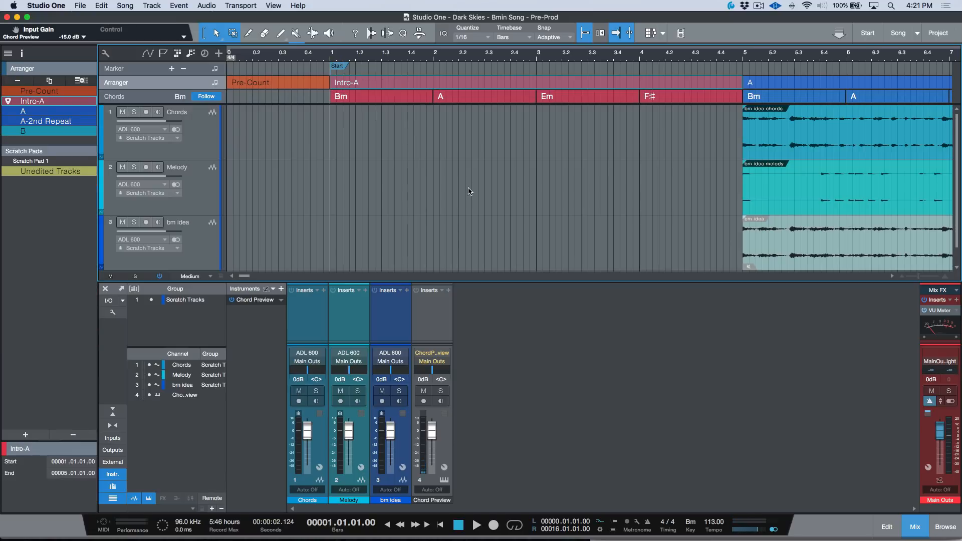
Hide the Inspector and arrange the song window beside the Bmin Song.png chart in Preview
key(w)
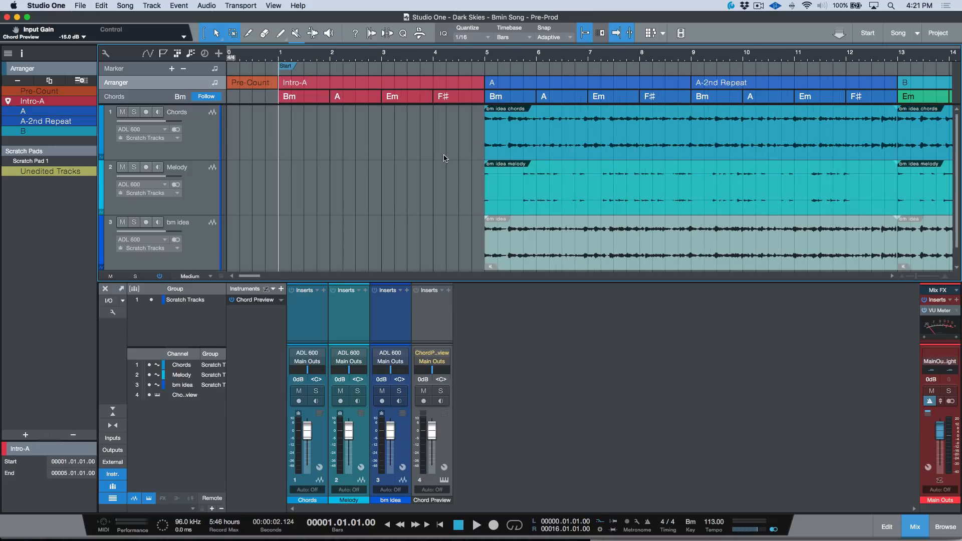
key(w)
key(w)
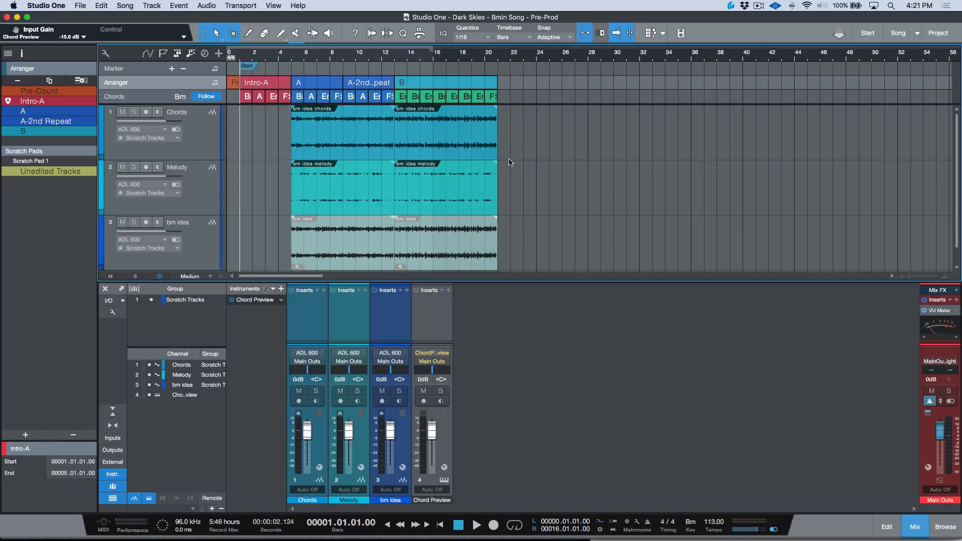
key(super+Tab)
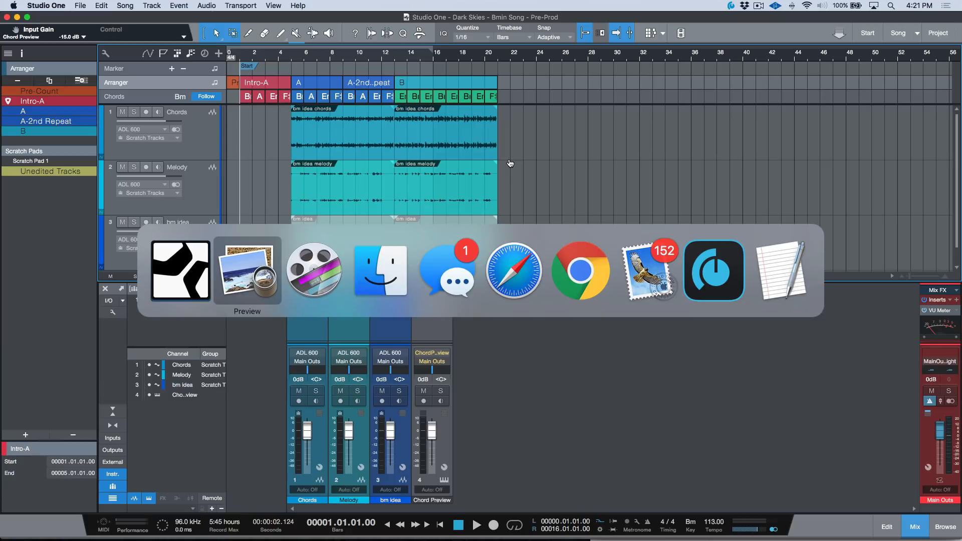
key(super+shift+Tab)
click(22, 53)
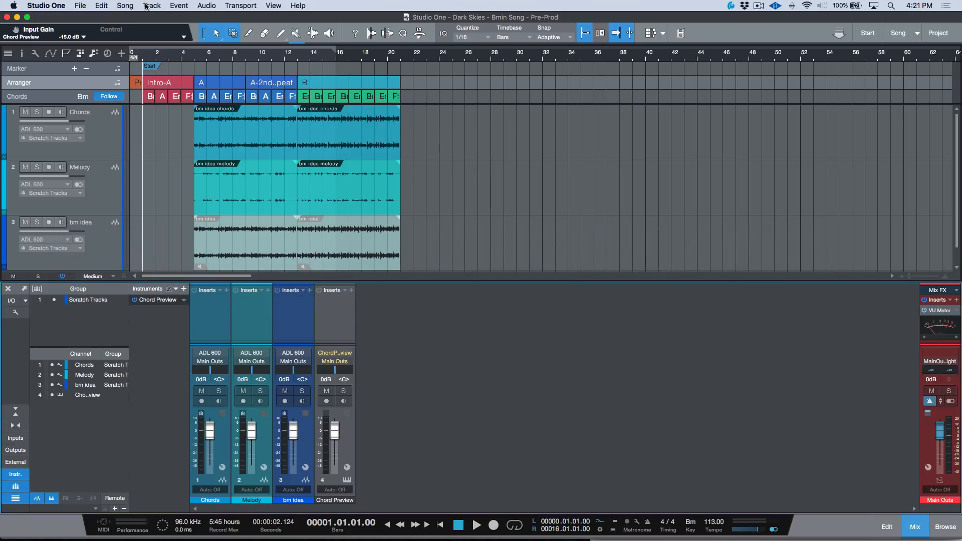
double_click(138, 20)
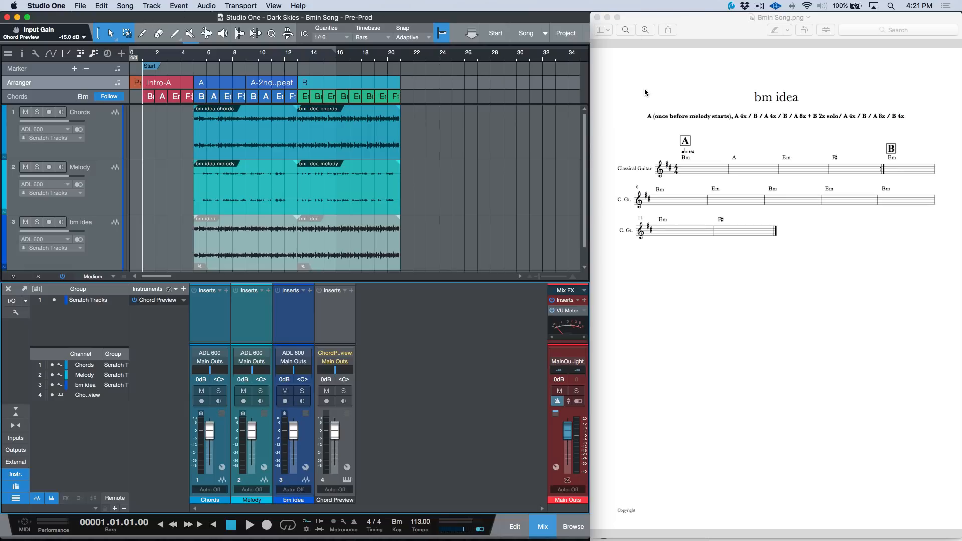
click(714, 18)
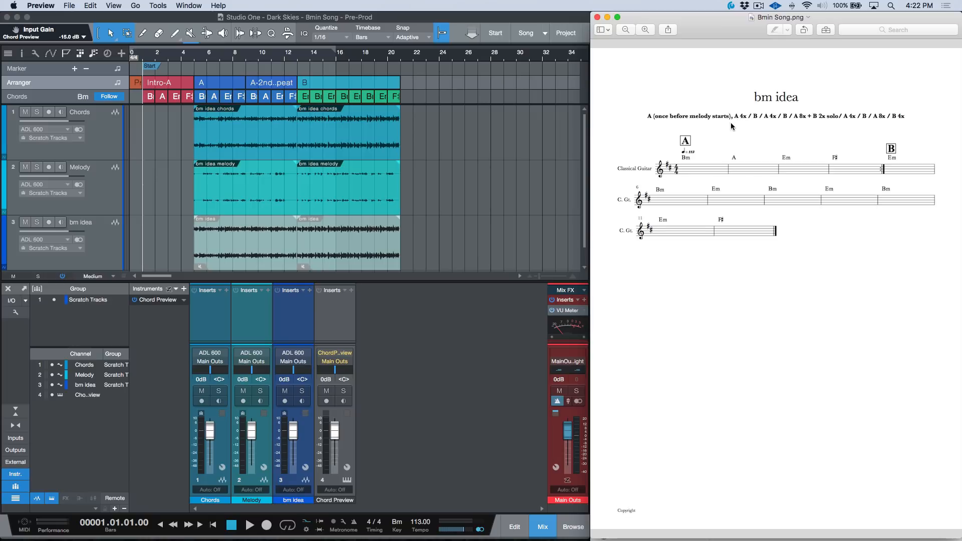
Duplicate the A and A-2nd Repeat pair once before B, and duplicate the whole A-to-B block from bar 5 three times
drag(220, 65, 272, 75)
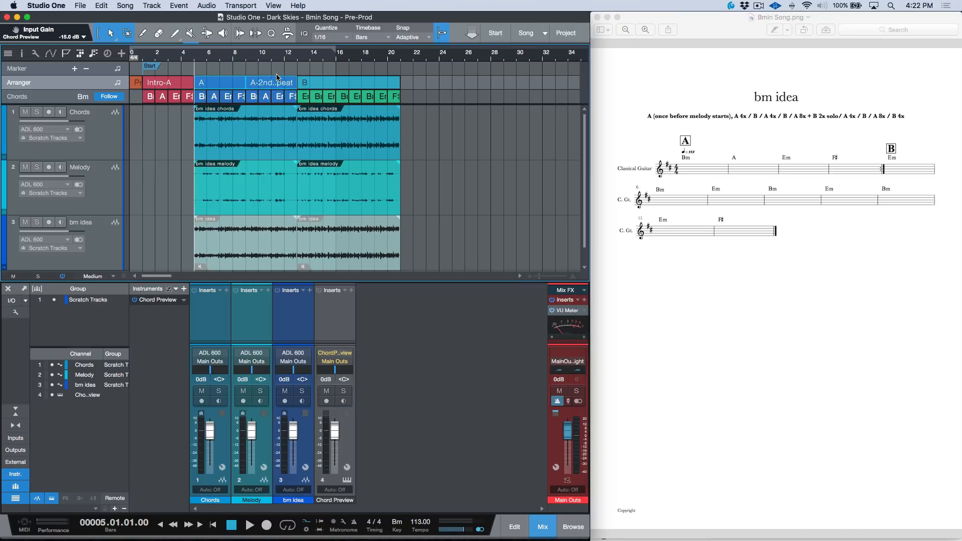
key(super+d)
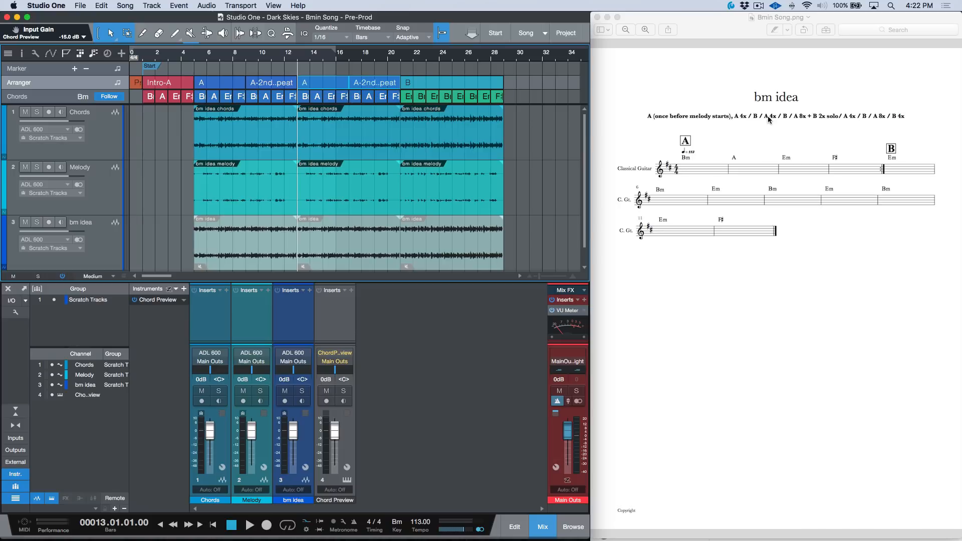
drag(221, 66, 493, 76)
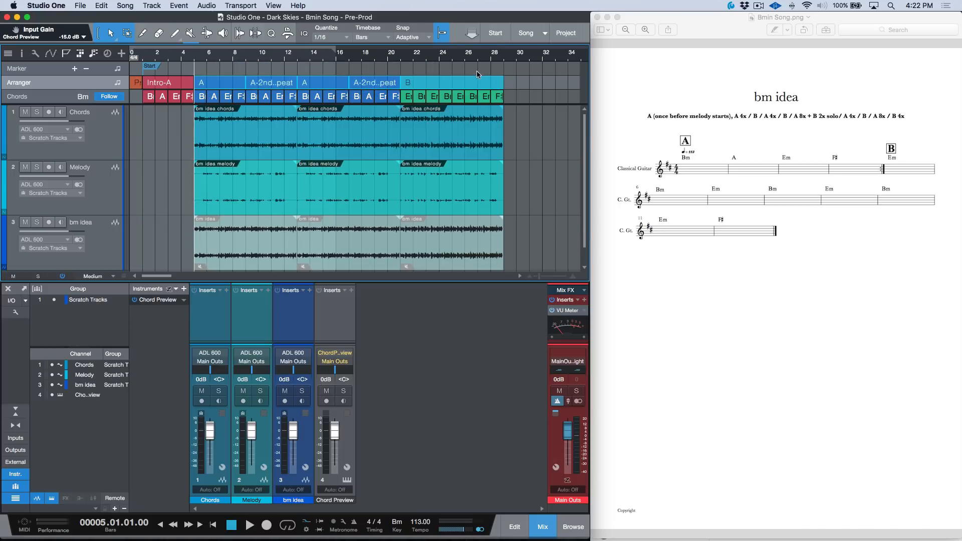
key(super+d)
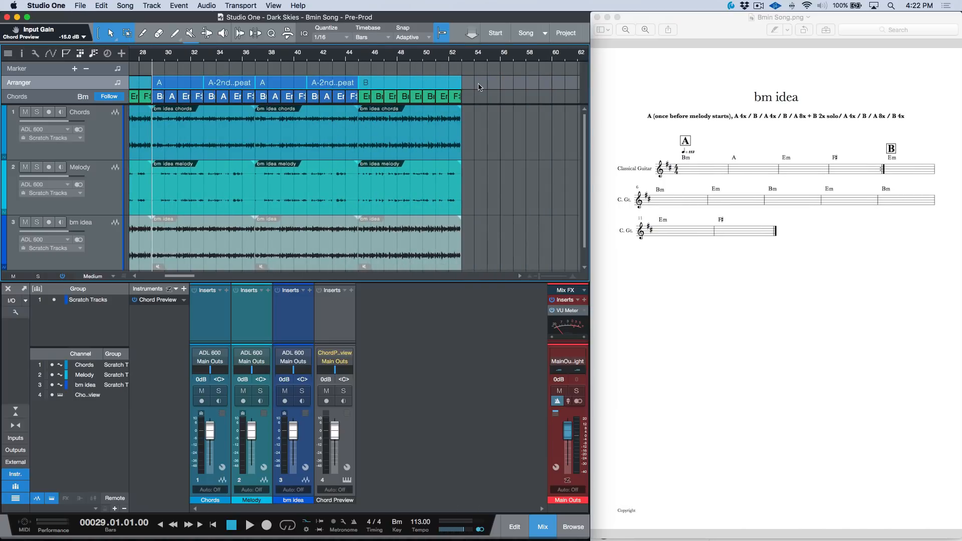
scroll(484, 91, right, 3)
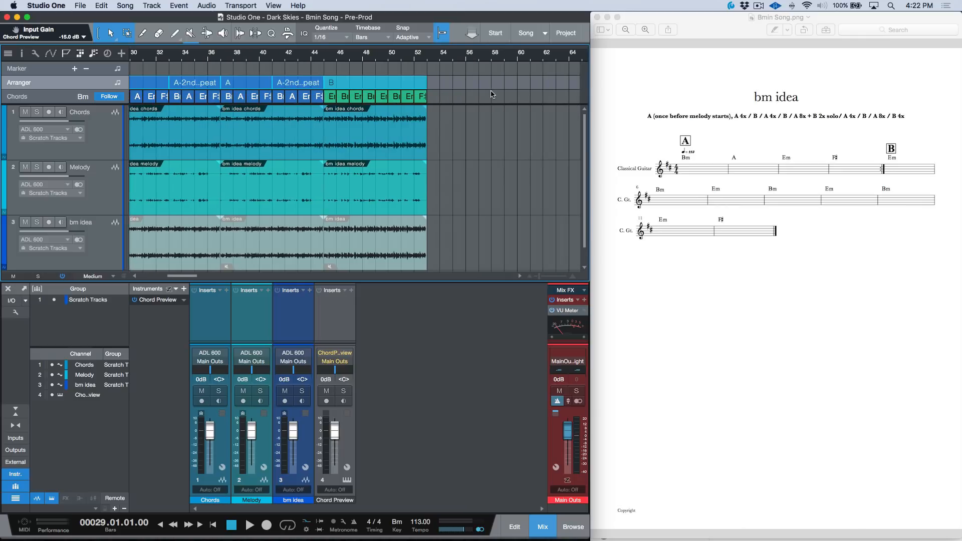
key(super+d)
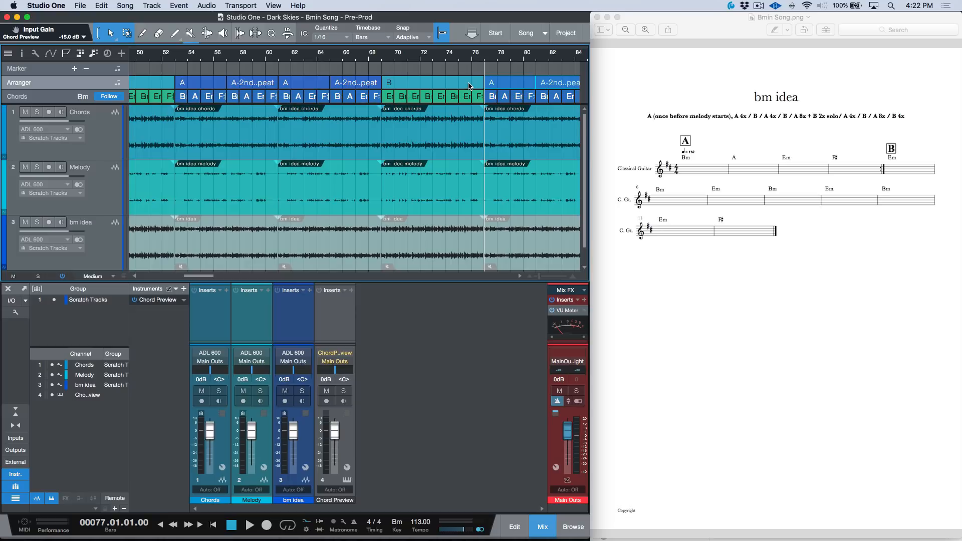
Copy the B section at bar 69 to the end of the song at bar 101 and delete the original section's range
key(w)
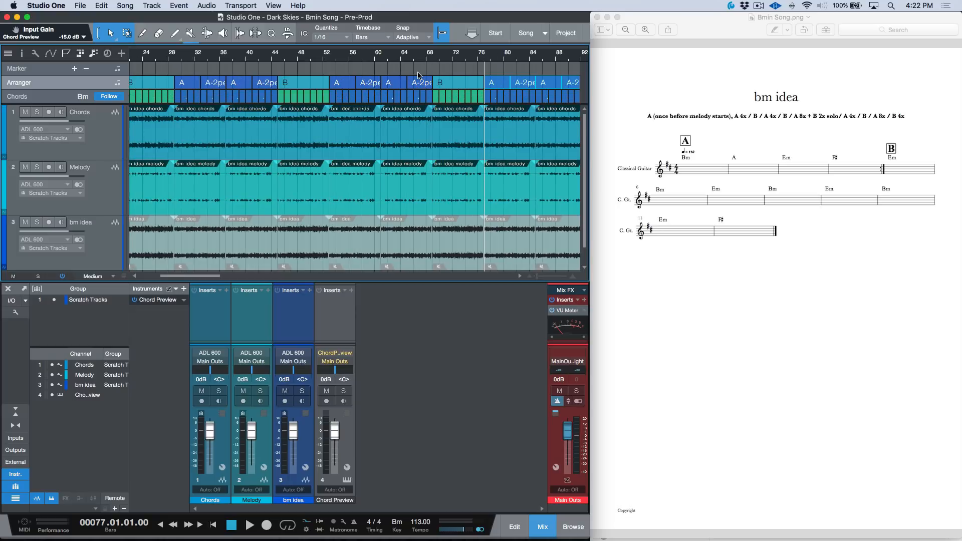
scroll(419, 75, right, 7)
double_click(362, 86)
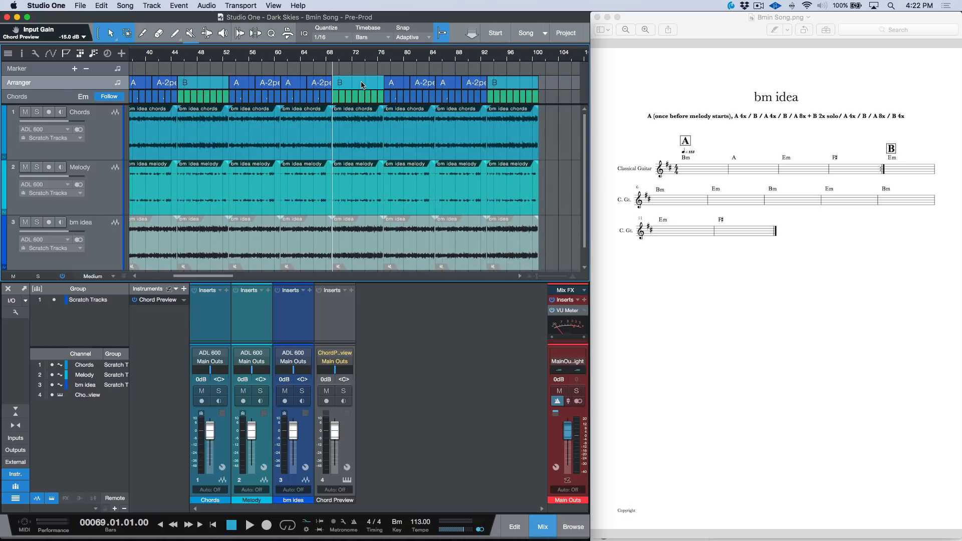
drag(362, 84, 544, 87)
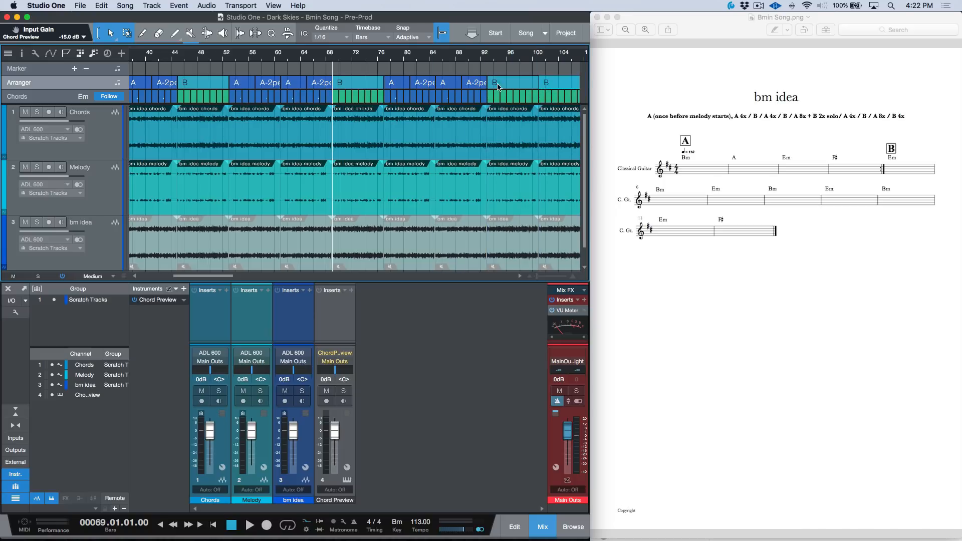
right_click(364, 86)
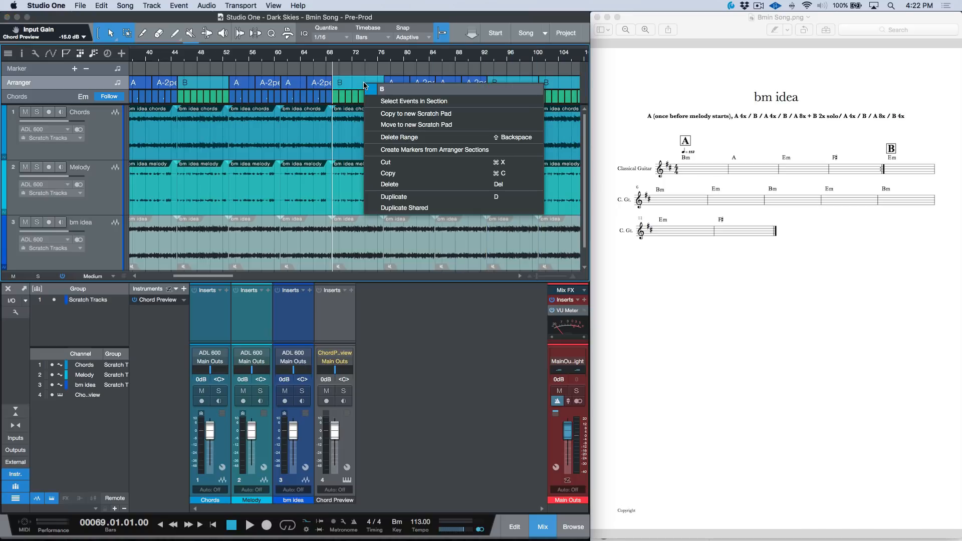
click(397, 136)
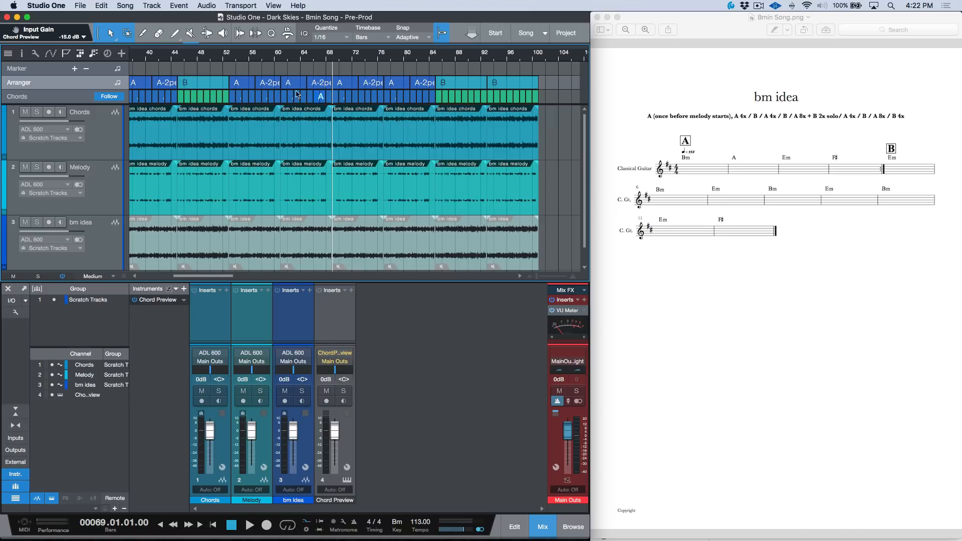
Insert a marker named Gtr Solo at bar 53, the start of the eight-times A passage
click(245, 86)
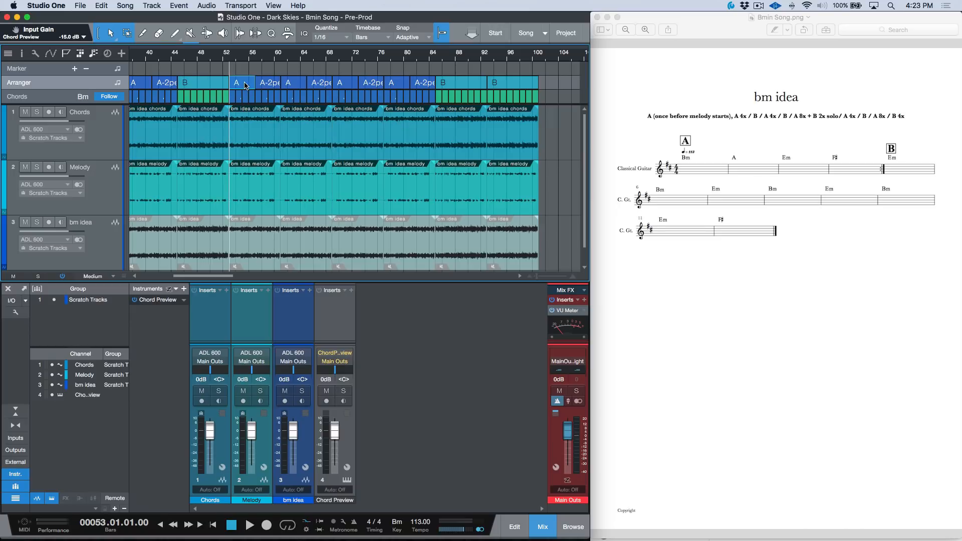
scroll(284, 95, left, 5)
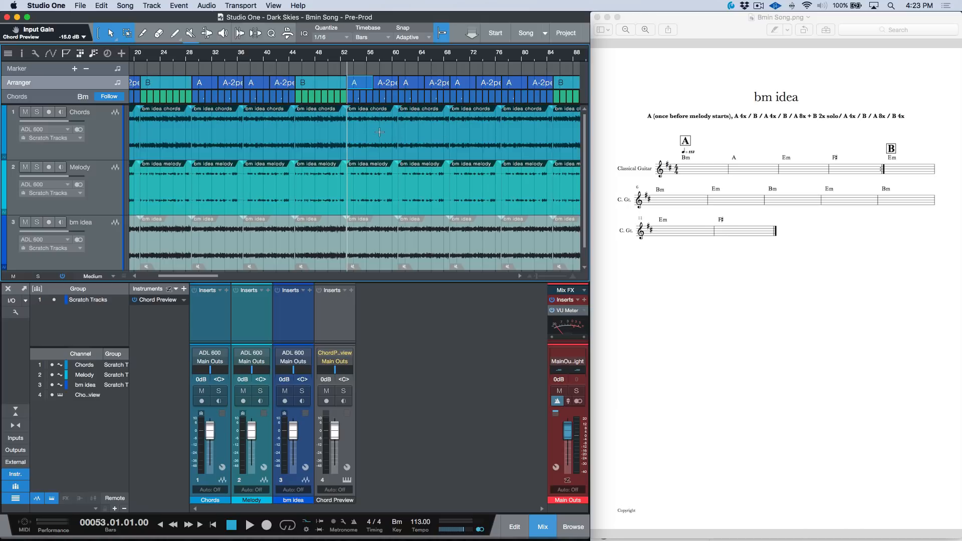
key(shift+y)
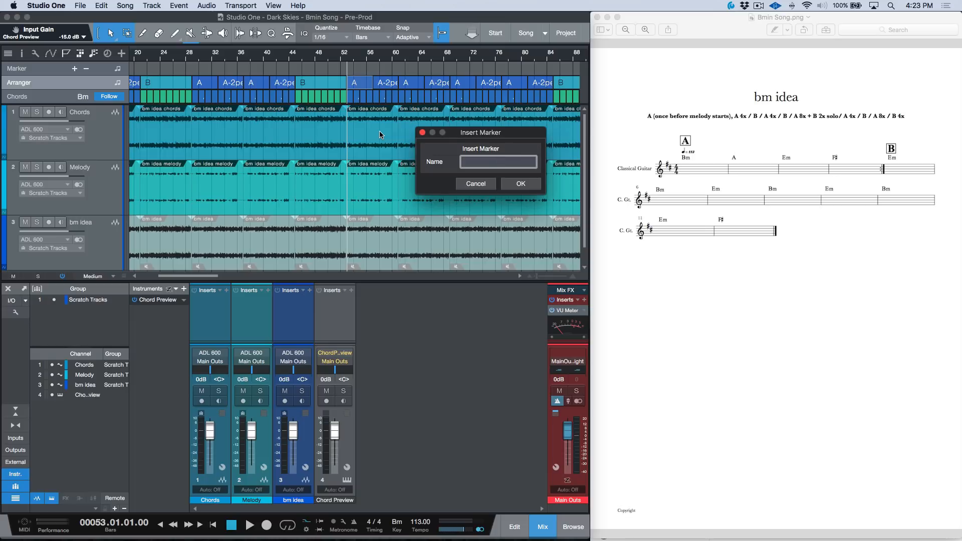
text(Gtr Solo)
key(Return)
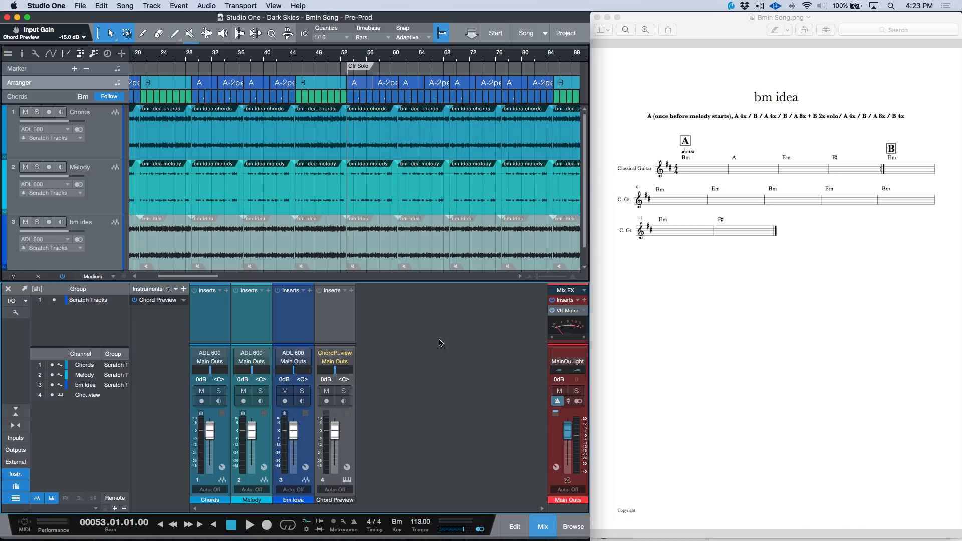
Copy the four A sections and the B section starting at bar 69, pasting the block at bar 101 and again at bar 125
scroll(429, 155, right, 5)
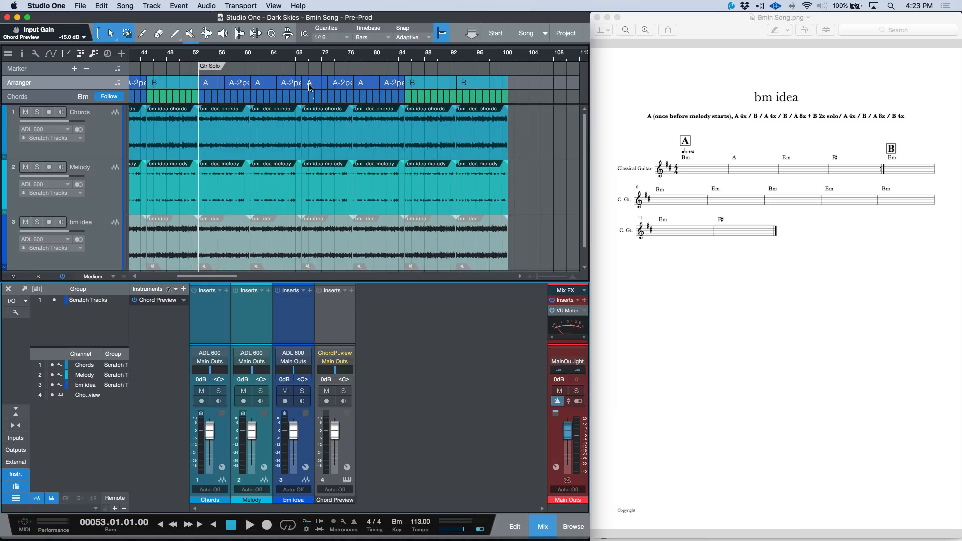
scroll(390, 80, right, 4)
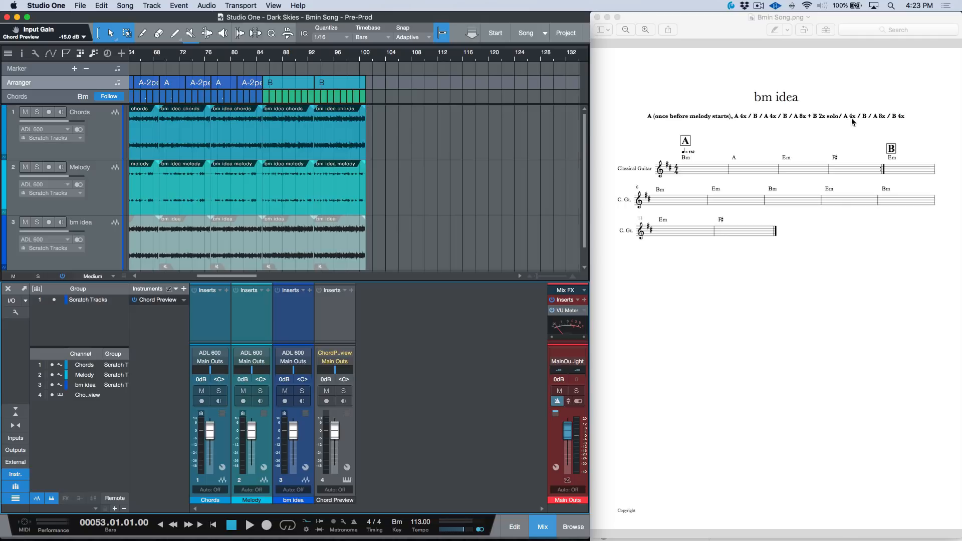
scroll(515, 123, left, 3)
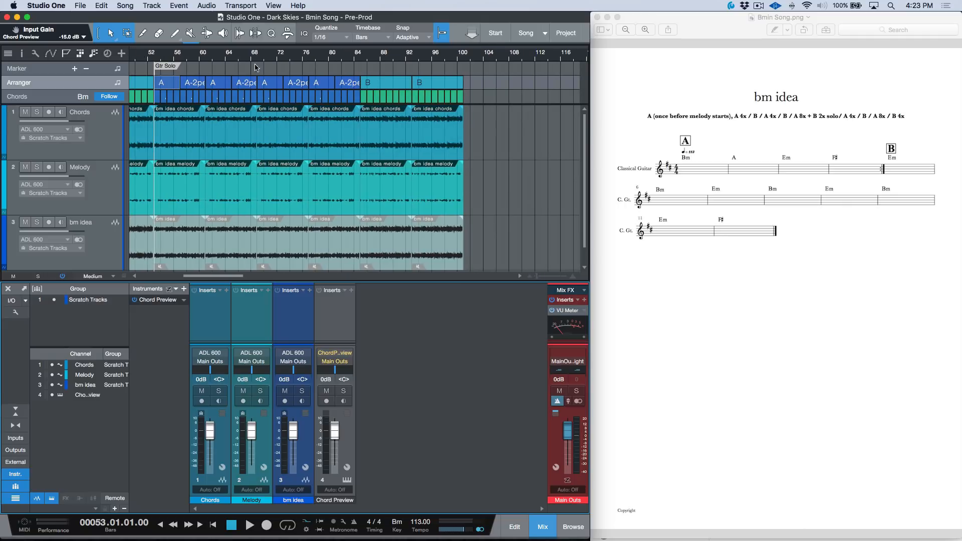
drag(244, 80, 369, 81)
click(339, 70)
drag(271, 64, 380, 76)
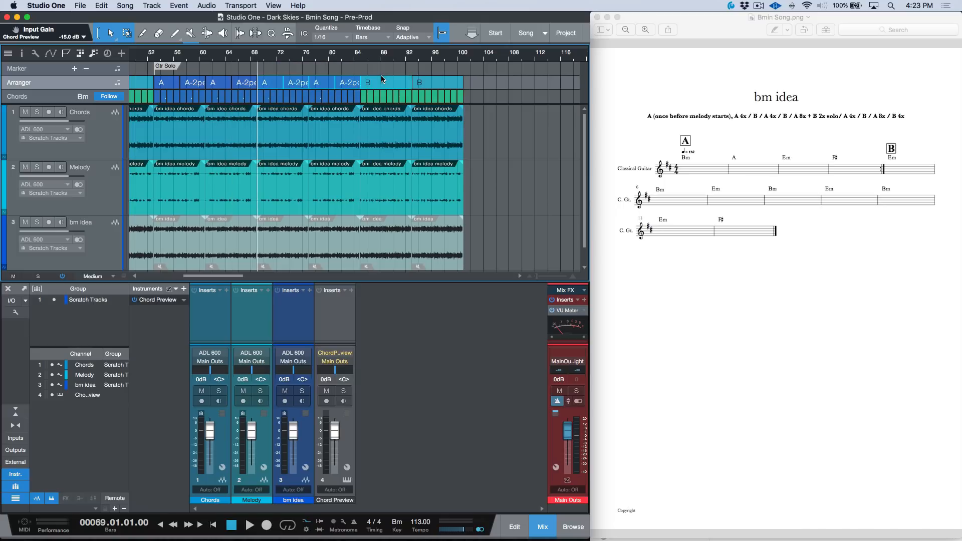
click(433, 86)
click(452, 87)
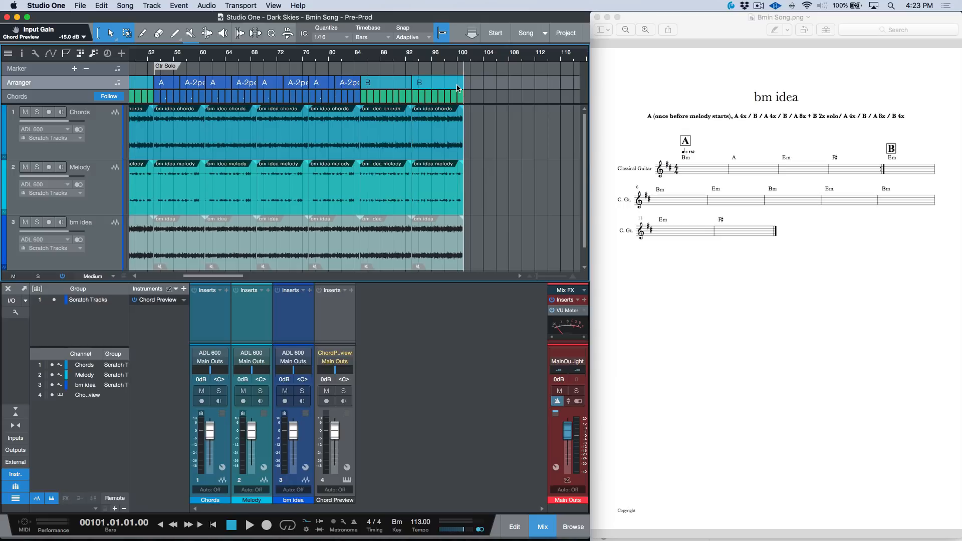
key(super+v)
scroll(489, 113, right, 5)
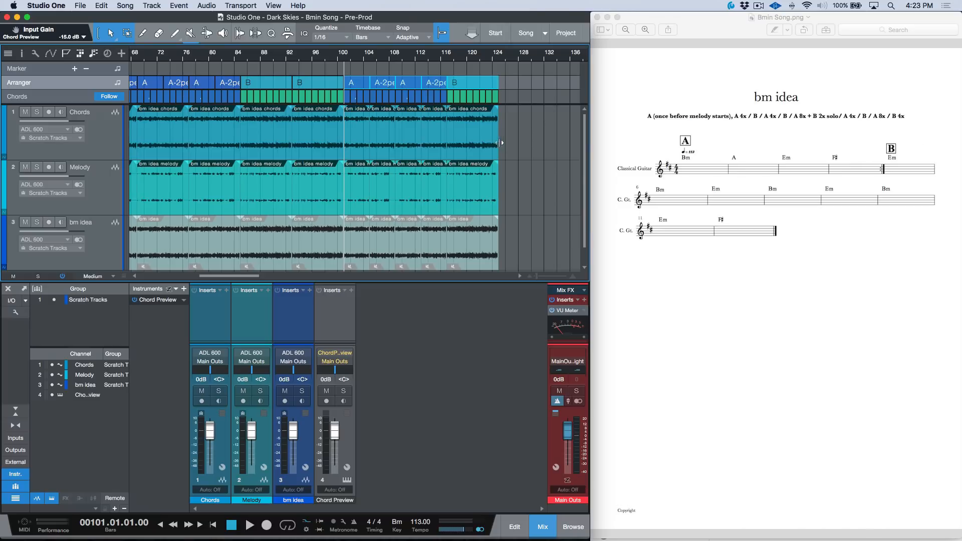
scroll(510, 140, right, 3)
key(super+v)
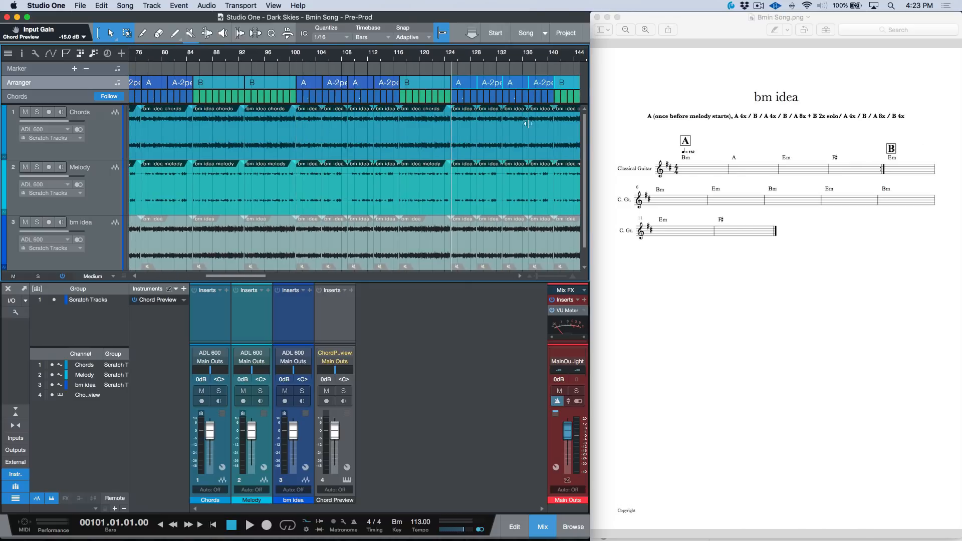
Duplicate the four A sections starting at bar 125 once, so that the A passage plays eight times before B
scroll(523, 120, right, 6)
scroll(522, 121, right, 4)
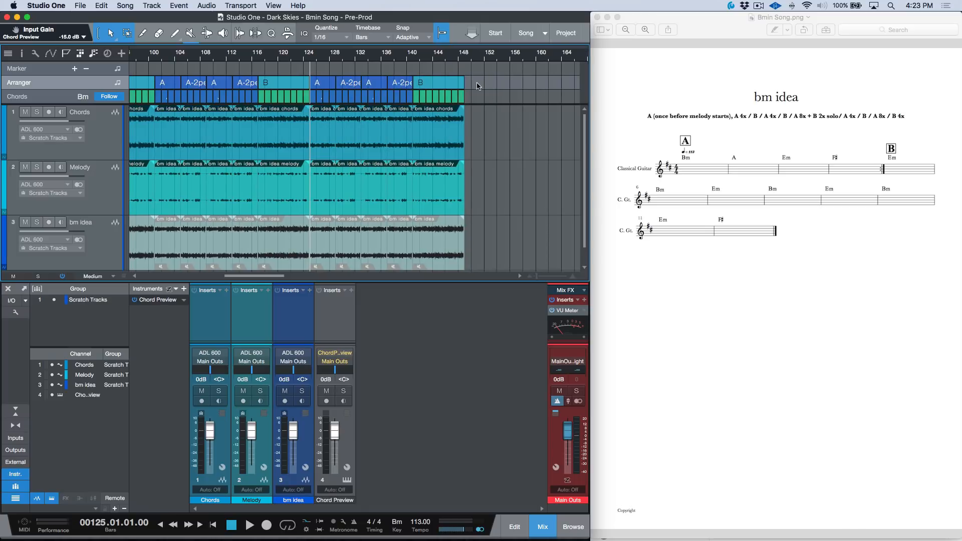
drag(320, 66, 405, 79)
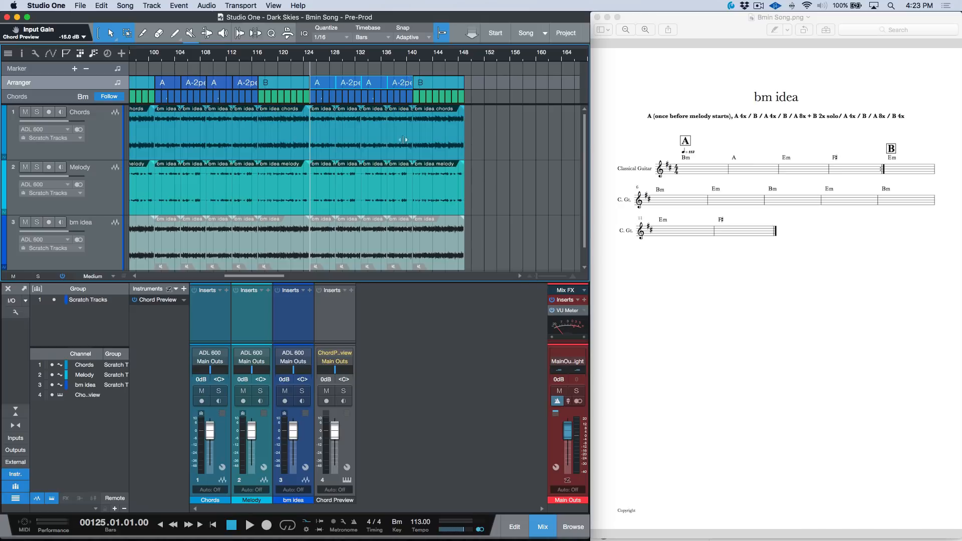
key(super+d)
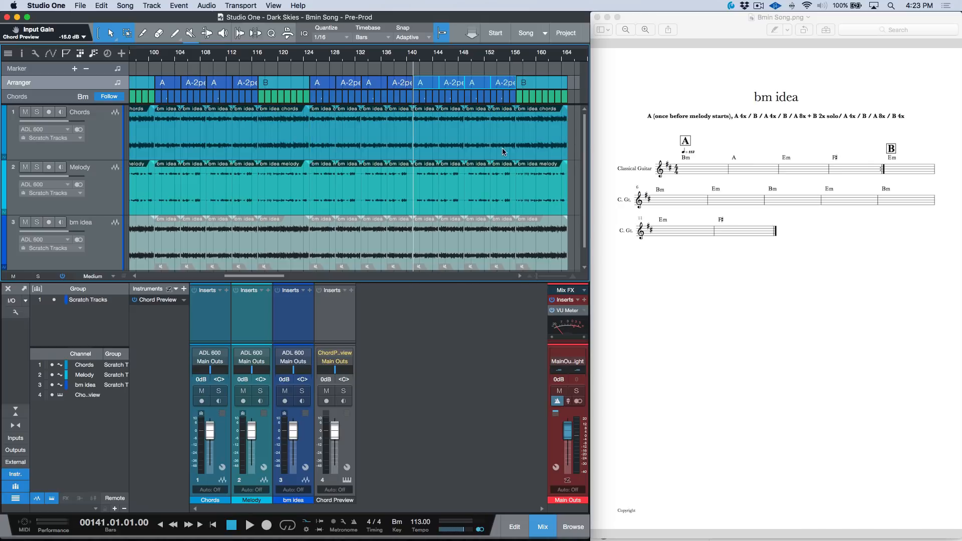
Duplicate the closing B section at bar 157 three times to make B play four times at the end
click(439, 85)
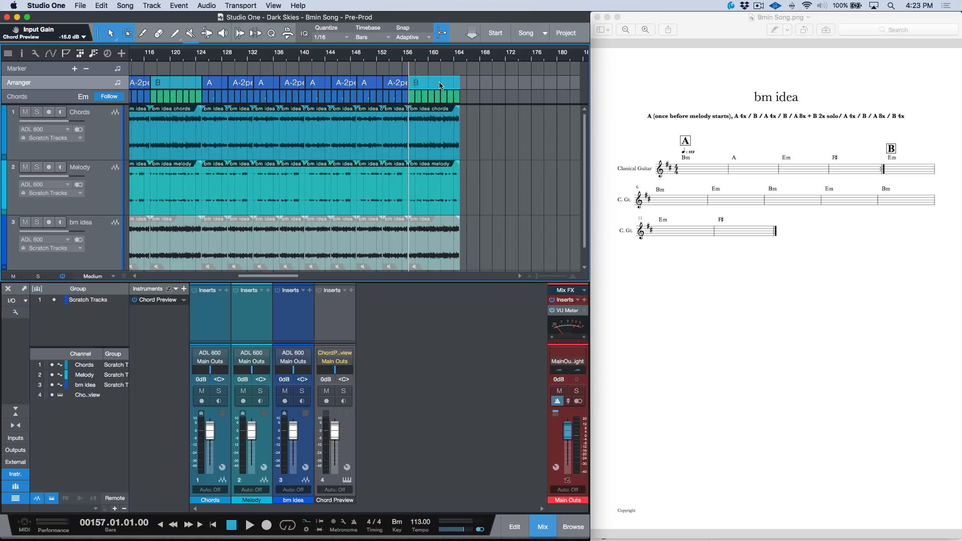
key(super+d)
key(super+d)
key(super+d)
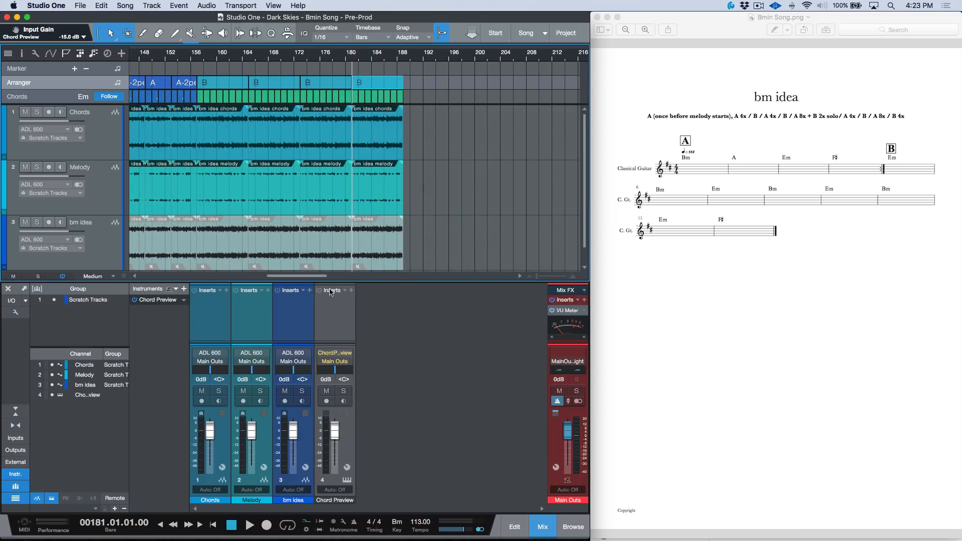
Enlarge the song window to the full screen width and fit the whole arrangement in view
double_click(465, 18)
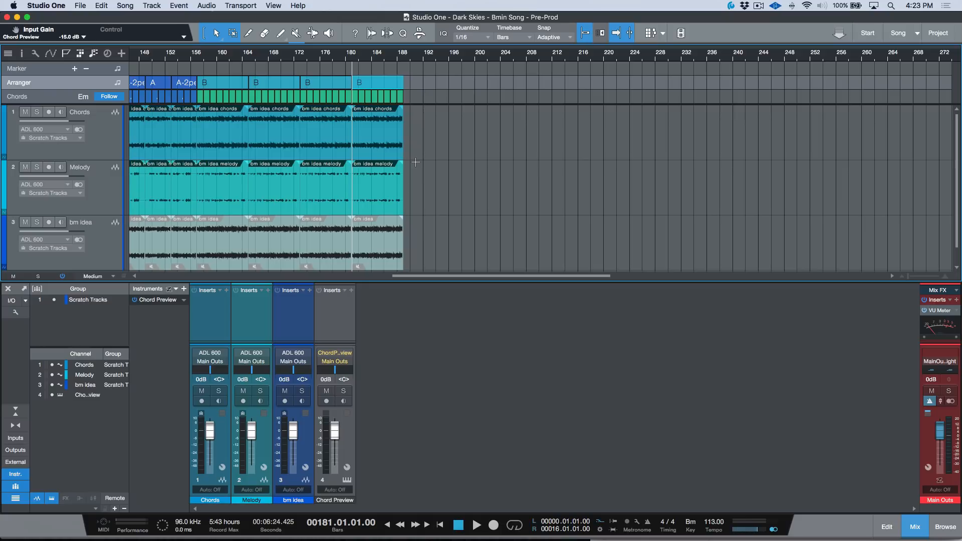
key(Tab)
key(b)
scroll(415, 162, left, 12)
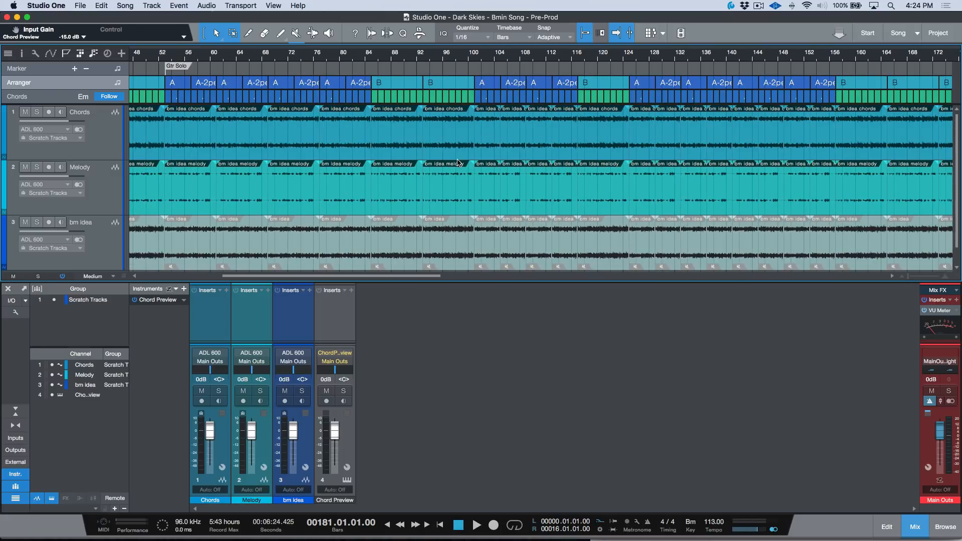
key(w)
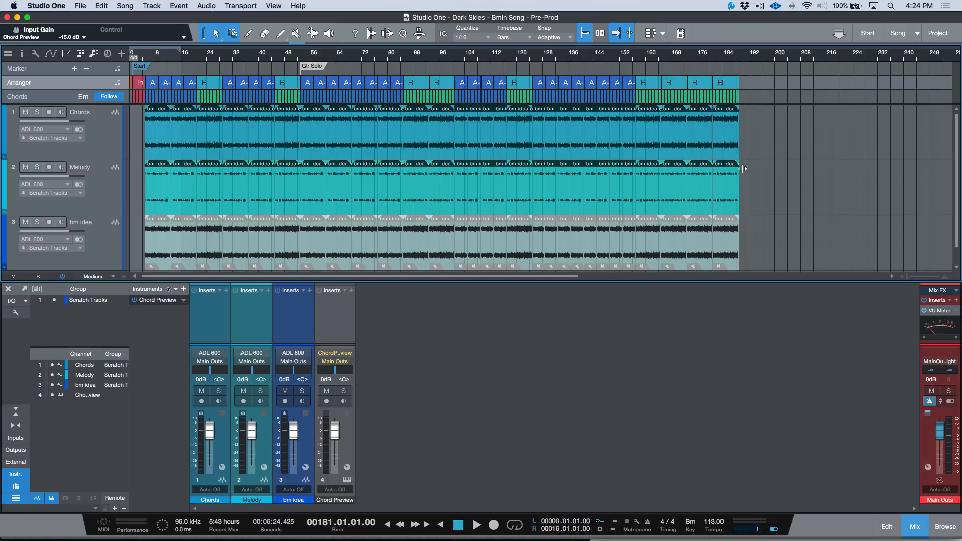
Compare the arranged sections from intro to final B with the written song form in the Bmin Song.png chart
key(super+Tab)
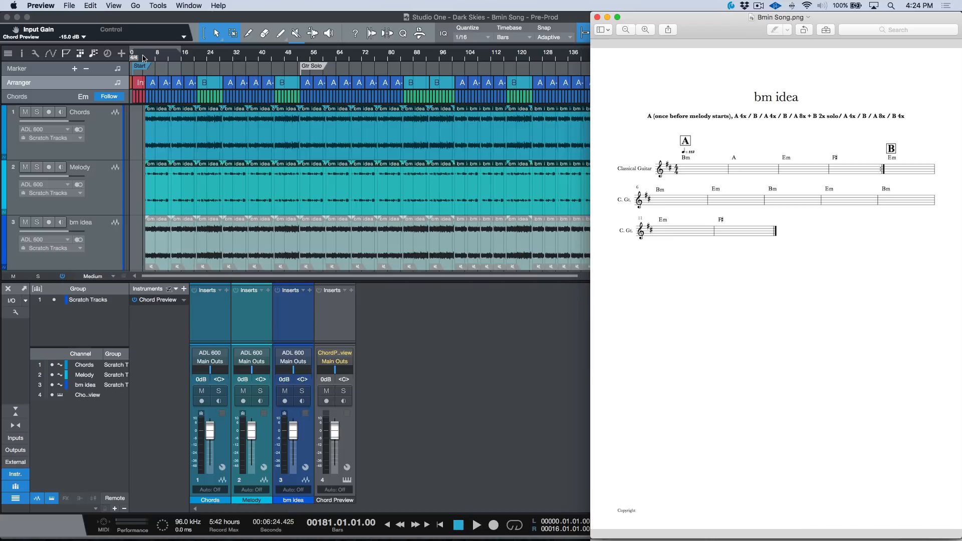
drag(143, 59, 152, 95)
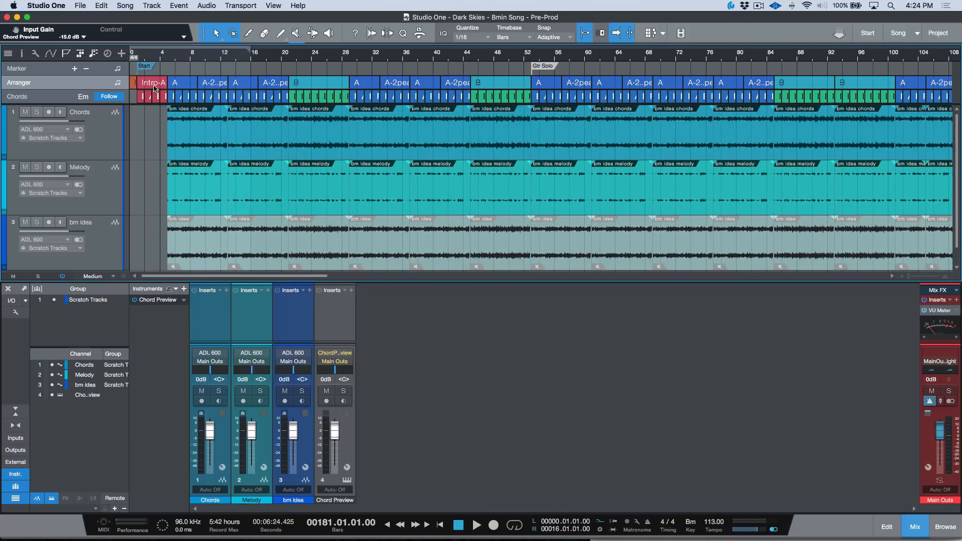
key(super+Tab)
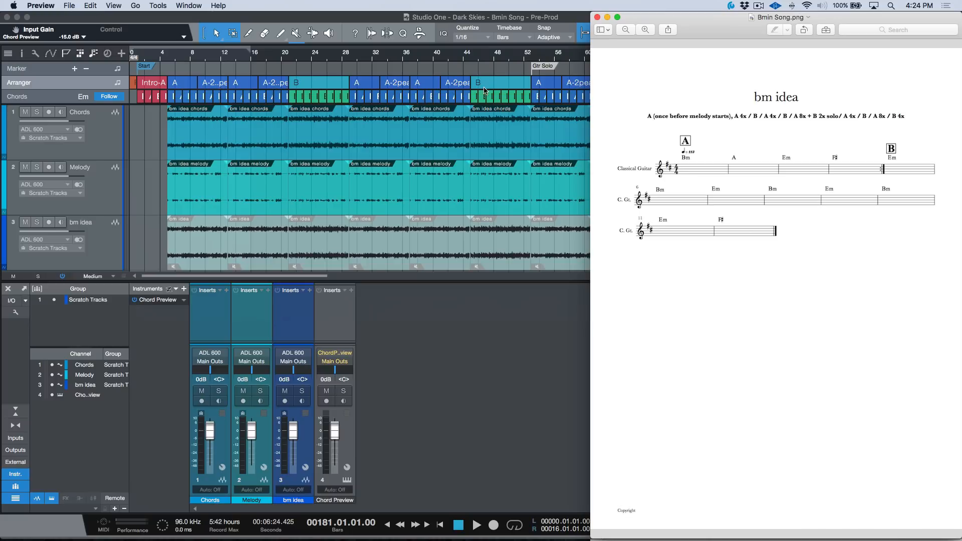
scroll(484, 91, right, 10)
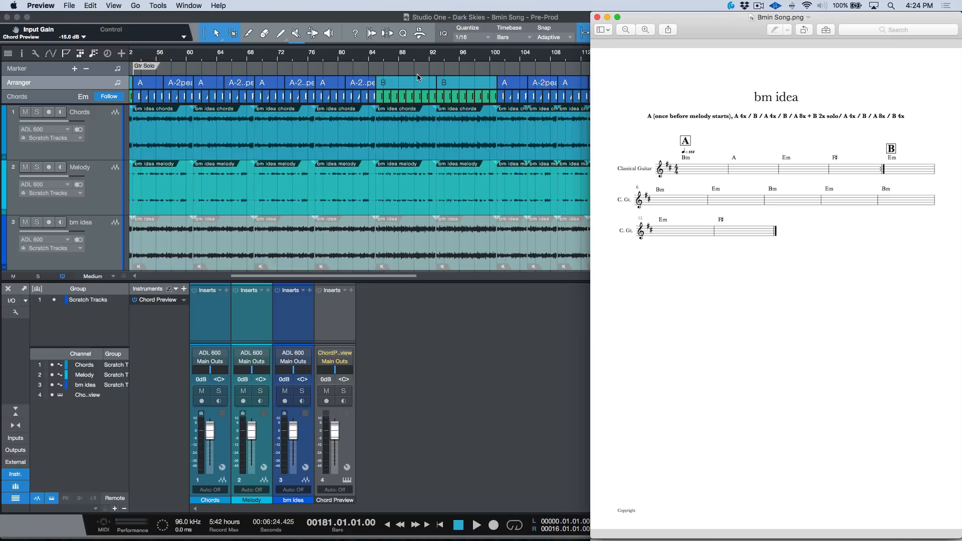
scroll(420, 76, right, 9)
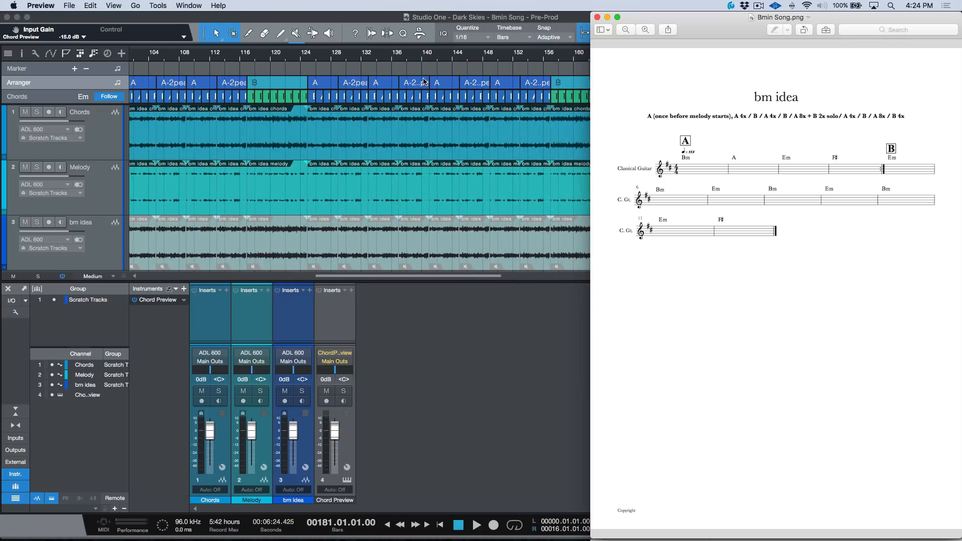
scroll(425, 81, left, 1)
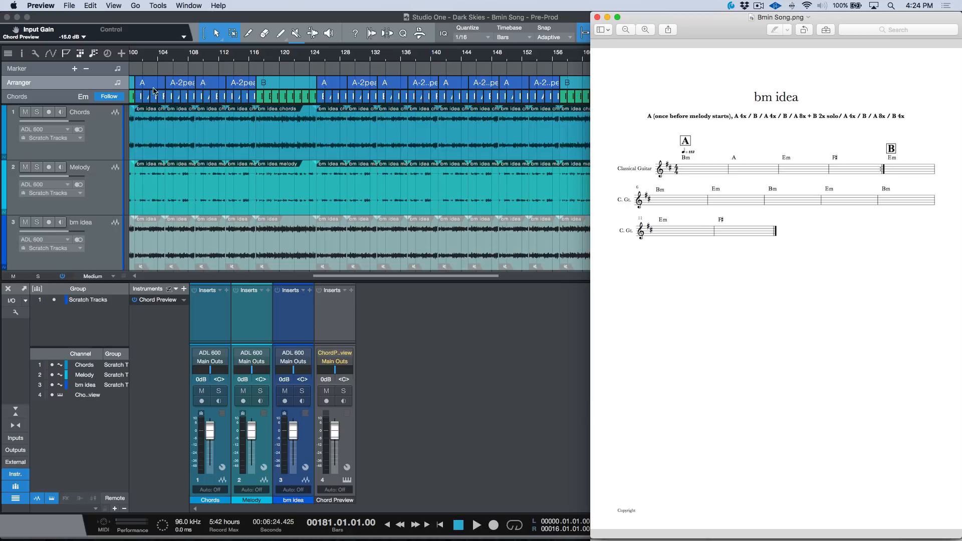
scroll(334, 96, right, 5)
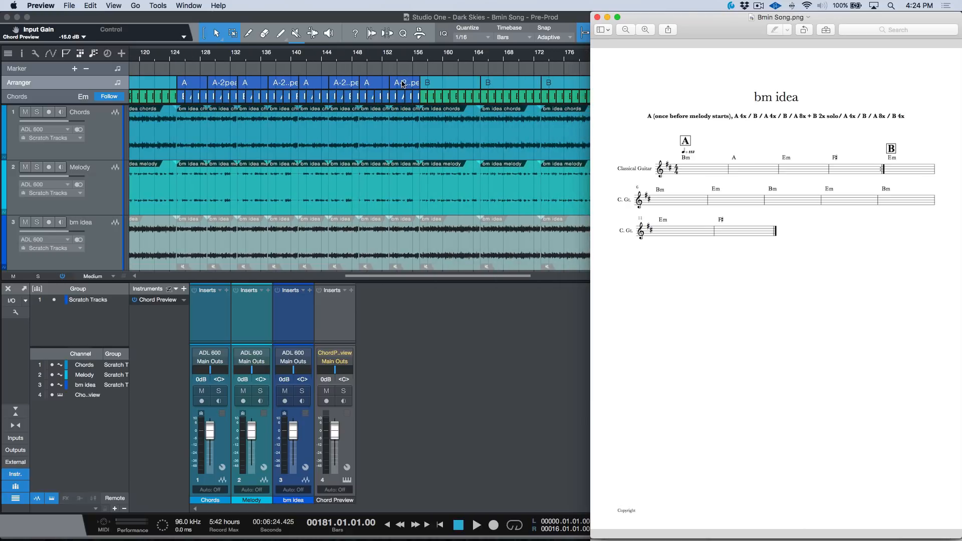
scroll(403, 88, right, 4)
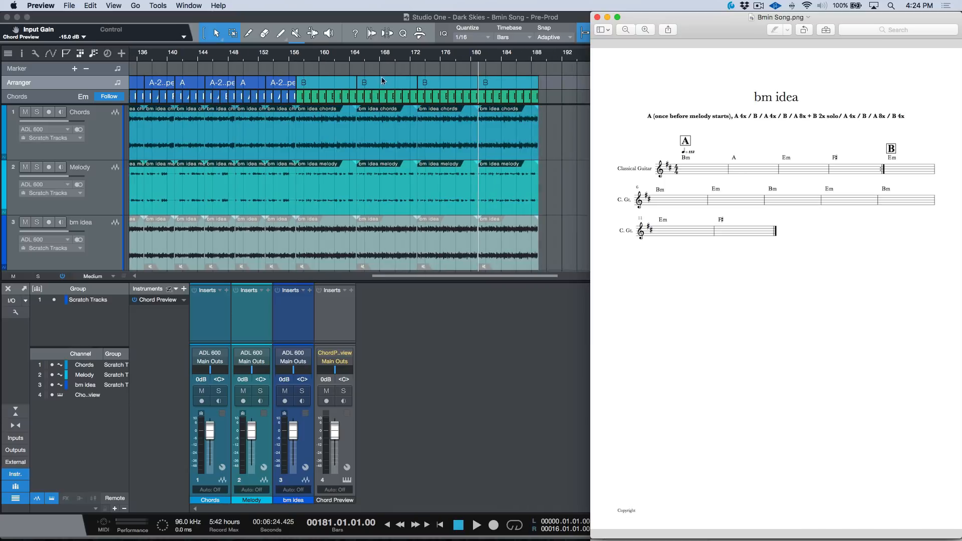
click(575, 134)
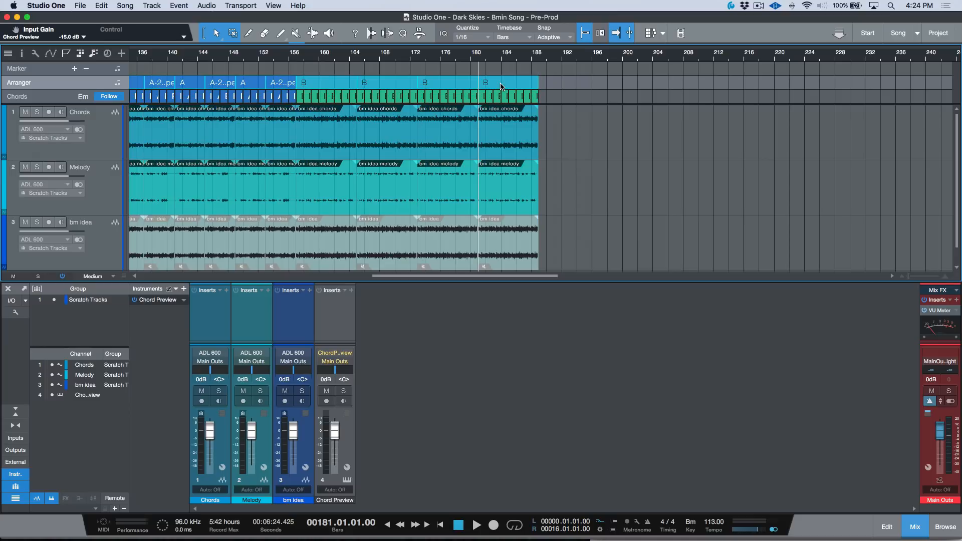
Rename the Start marker at the beginning of the song as Pre-Count
scroll(594, 98, left, 15)
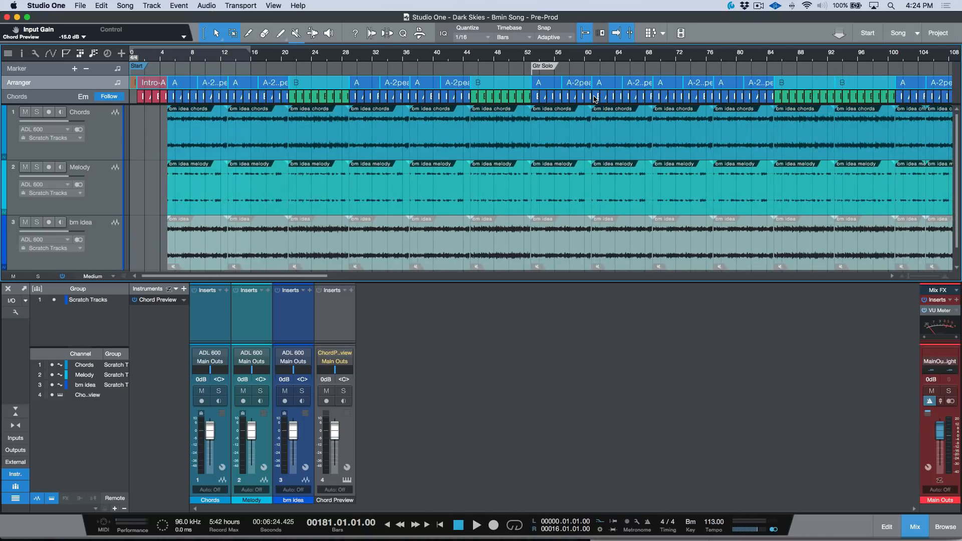
click(141, 66)
right_click(140, 66)
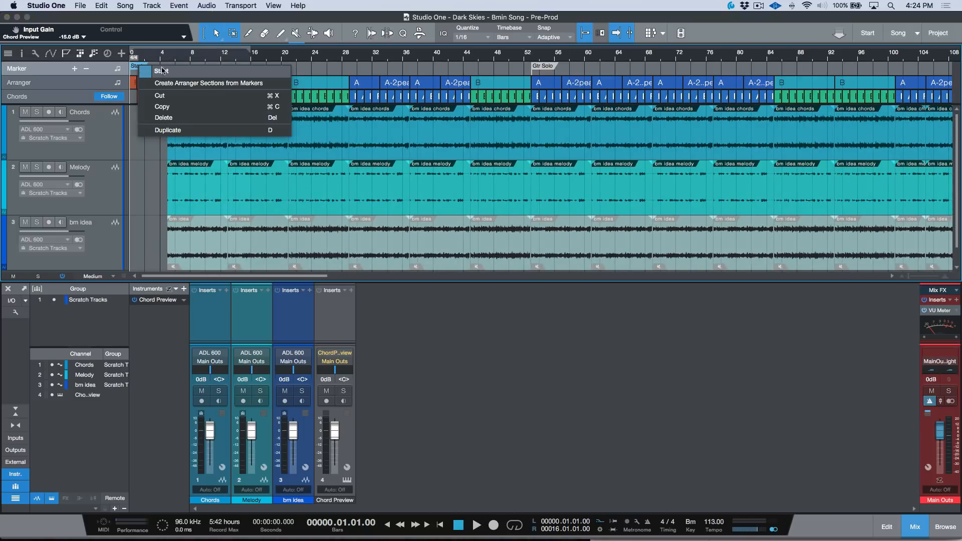
click(163, 74)
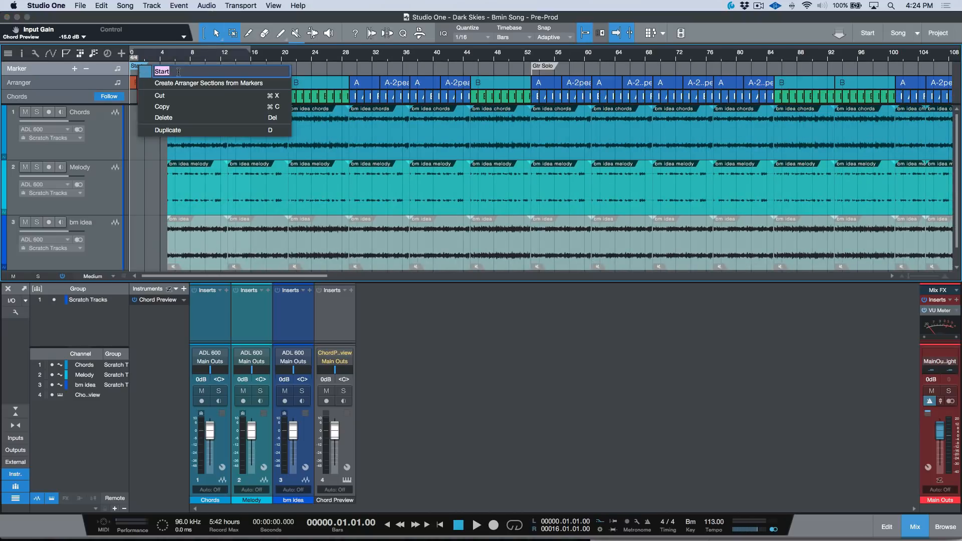
text(Pre-Count)
key(Return)
click(302, 71)
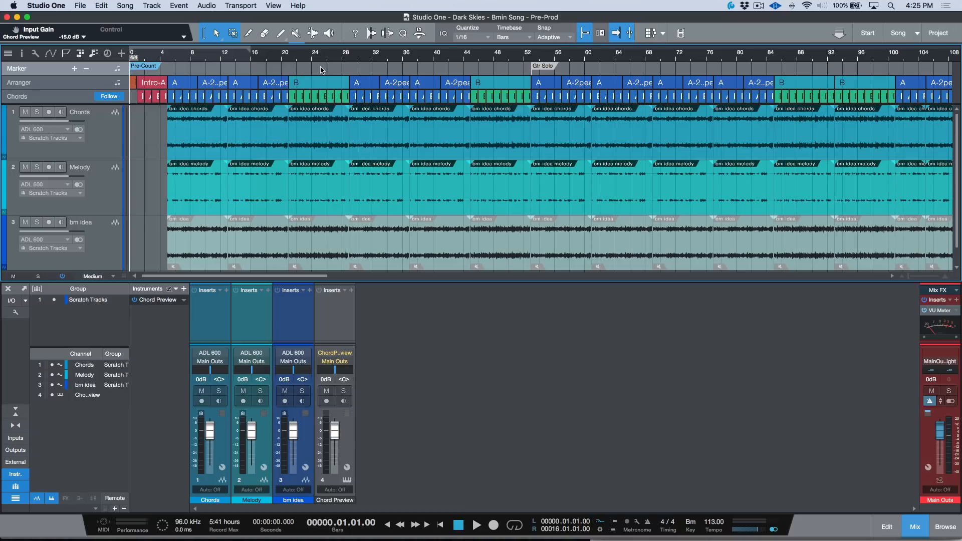
Insert a marker named Intro (A) at bar 1, the start of the Intro-A section, and inspect it up close
click(153, 84)
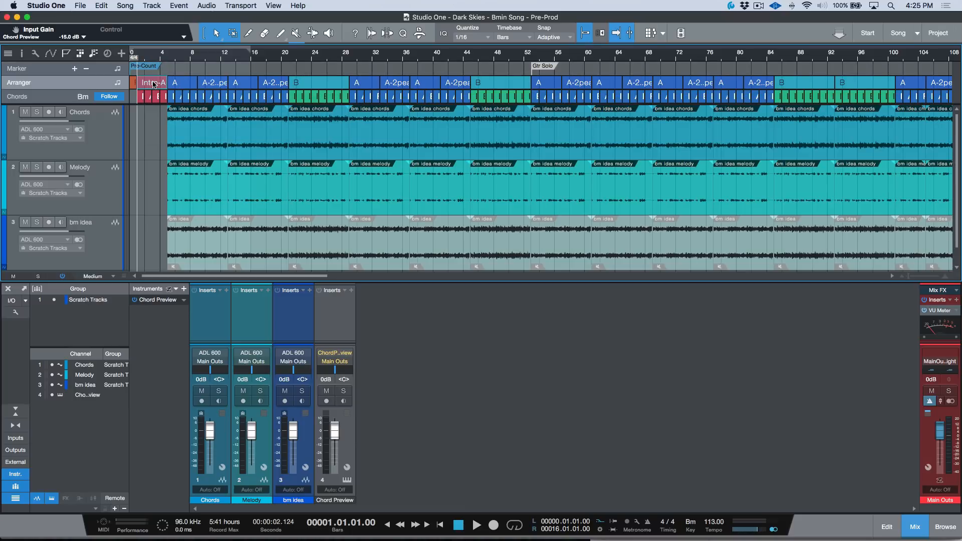
key(alt+Insert)
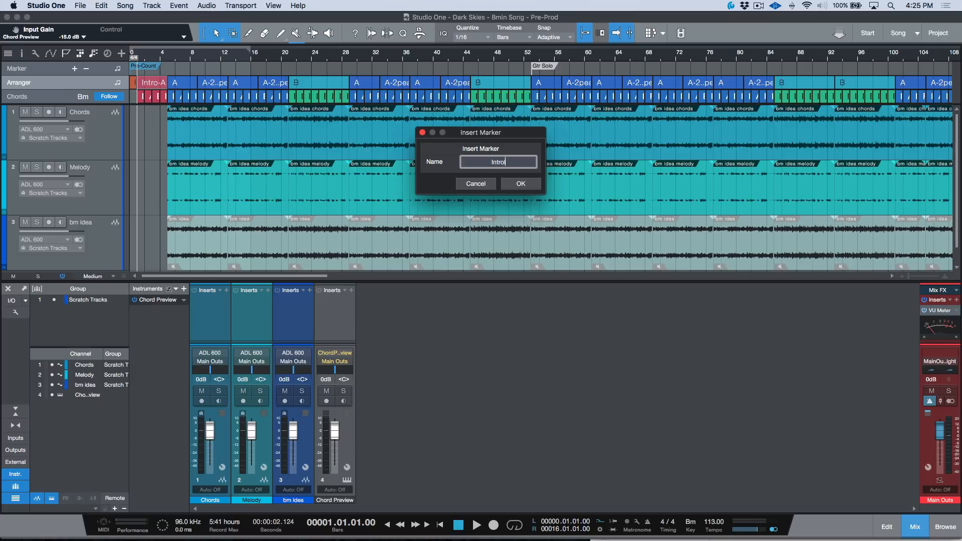
text(Introl (A))
key(Return)
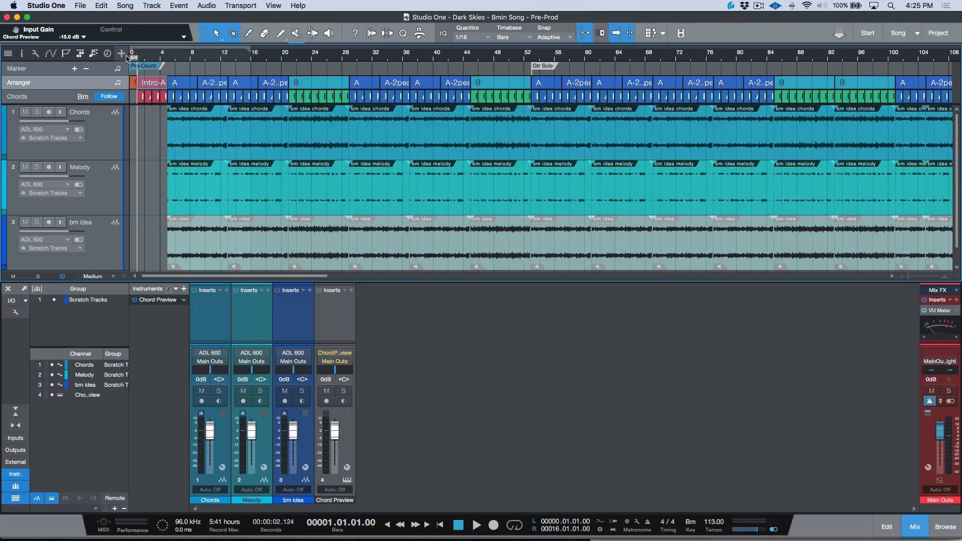
key(e)
key(e)
key(e)
key(w)
key(w)
key(w)
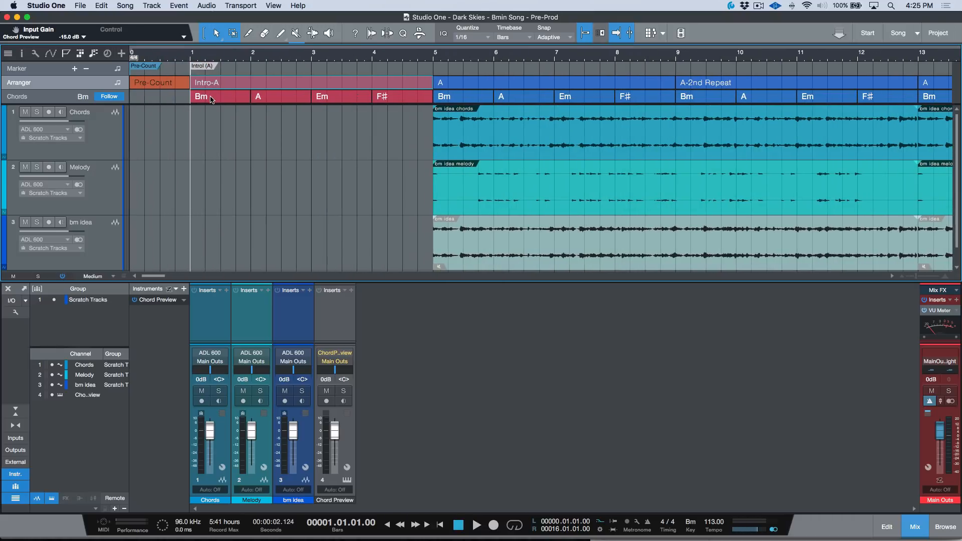
key(w)
key(w)
key(w)
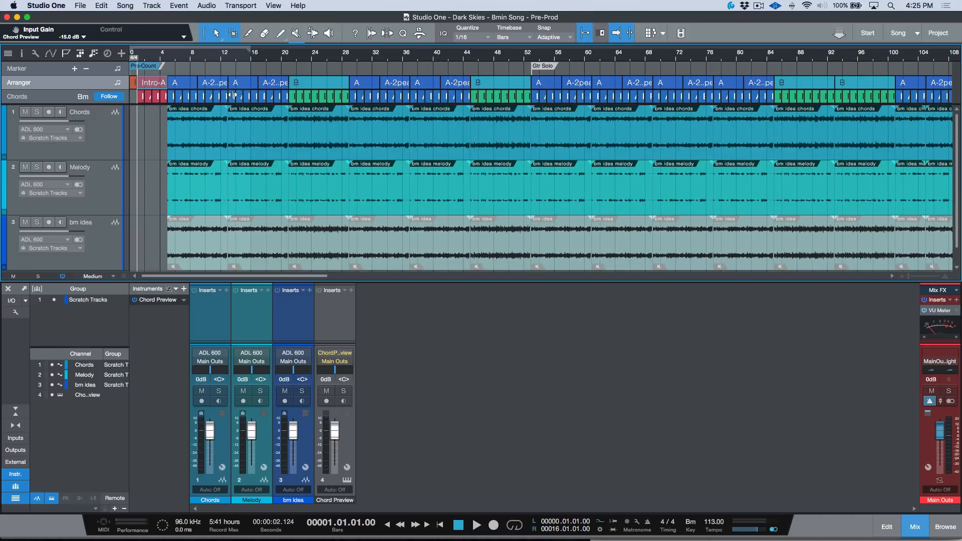
Insert a marker named Solo Ends at bar 101, where the A section after the guitar solo begins
scroll(304, 92, right, 2)
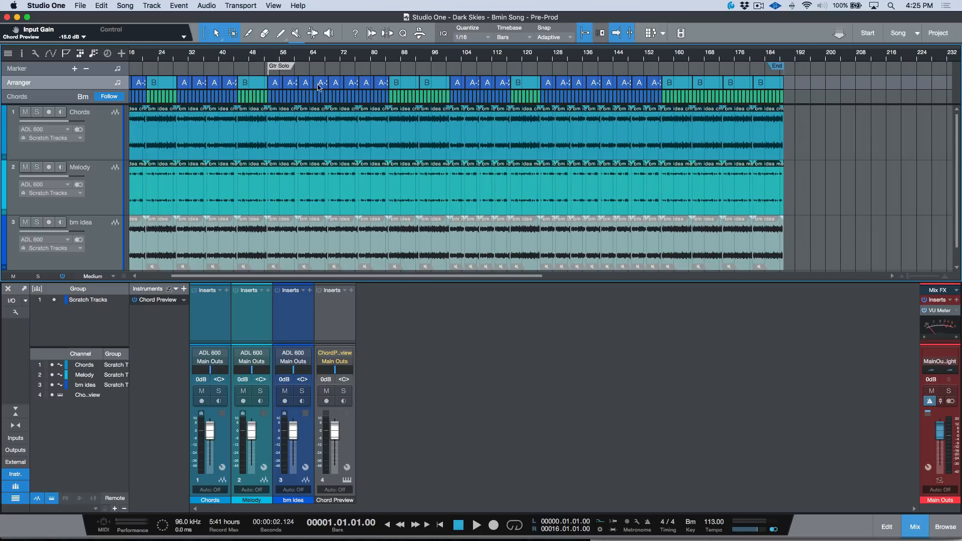
click(459, 84)
key(shift+Insert)
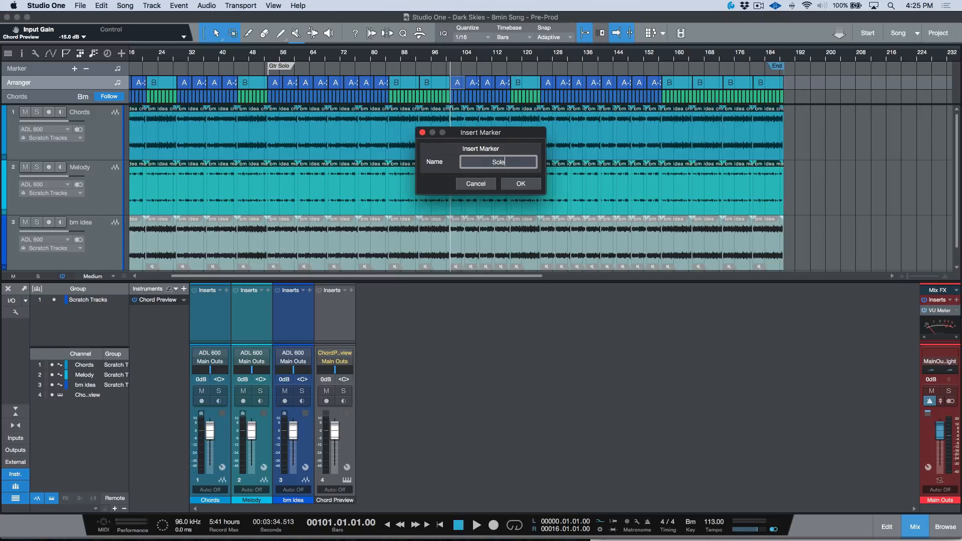
text(Solo Ends)
key(Return)
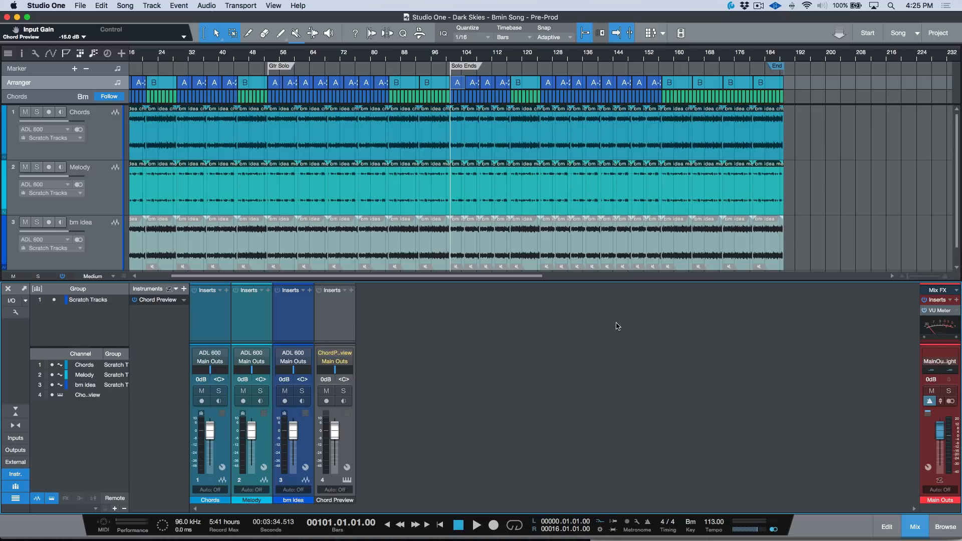
scroll(541, 199, left, 5)
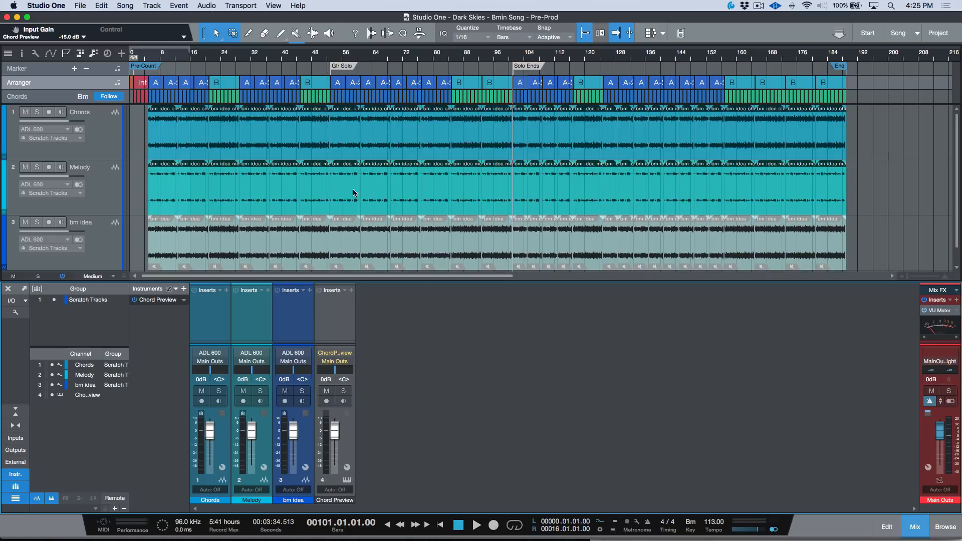
Mute only the Chords track within the scratch group and audition the song from bar 5
click(25, 113)
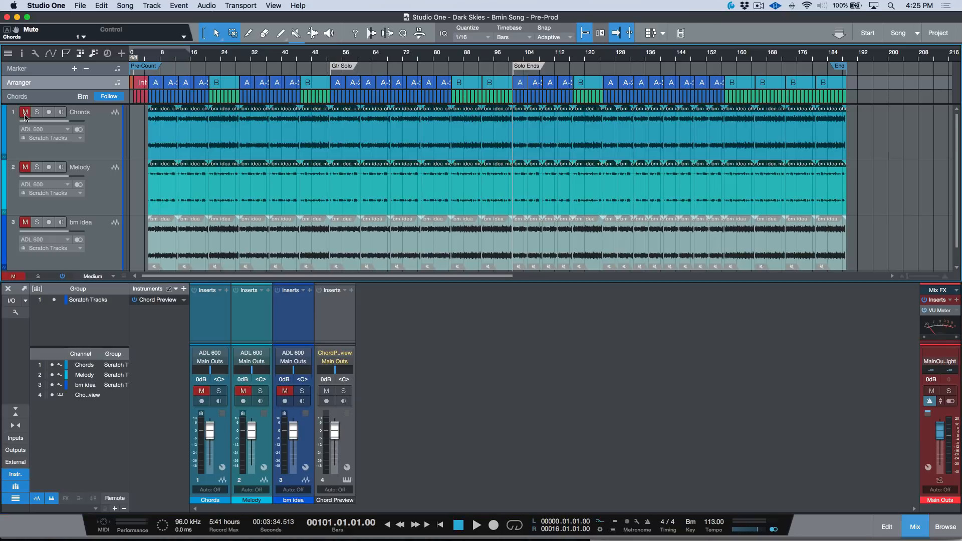
click(25, 113)
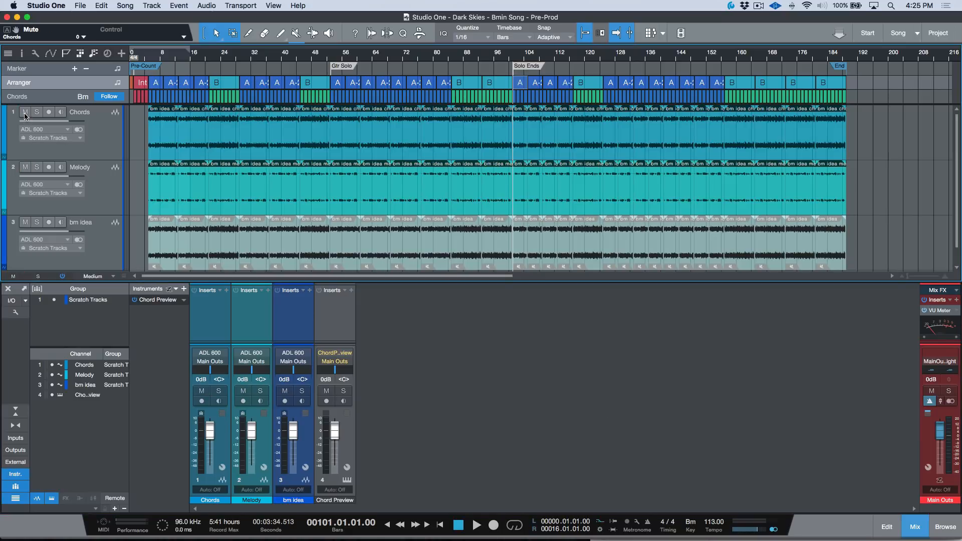
click(25, 114)
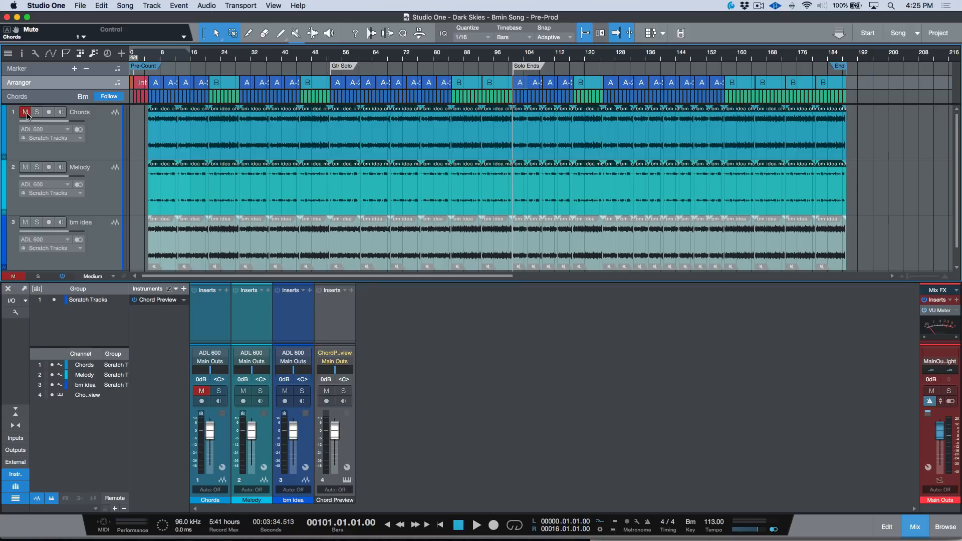
click(176, 203)
key(space)
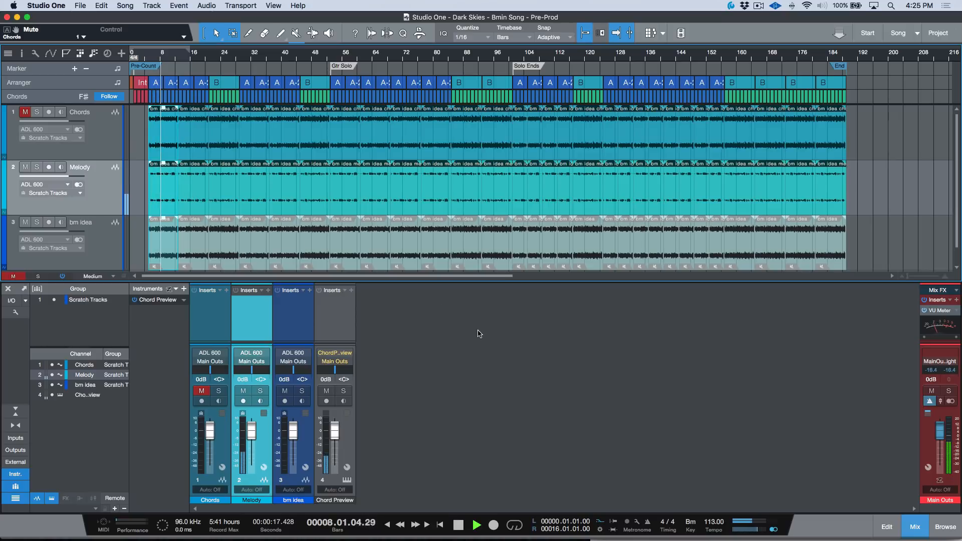
key(space)
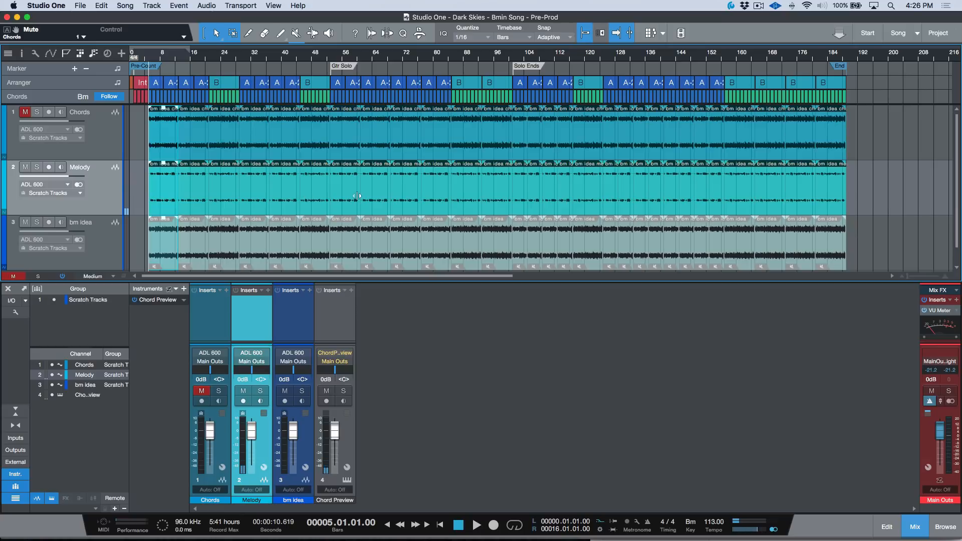
Solo the Melody track and compare its phrase in the A section at bar 61 with the A-2nd Repeat at bar 65
scroll(393, 80, up, 3)
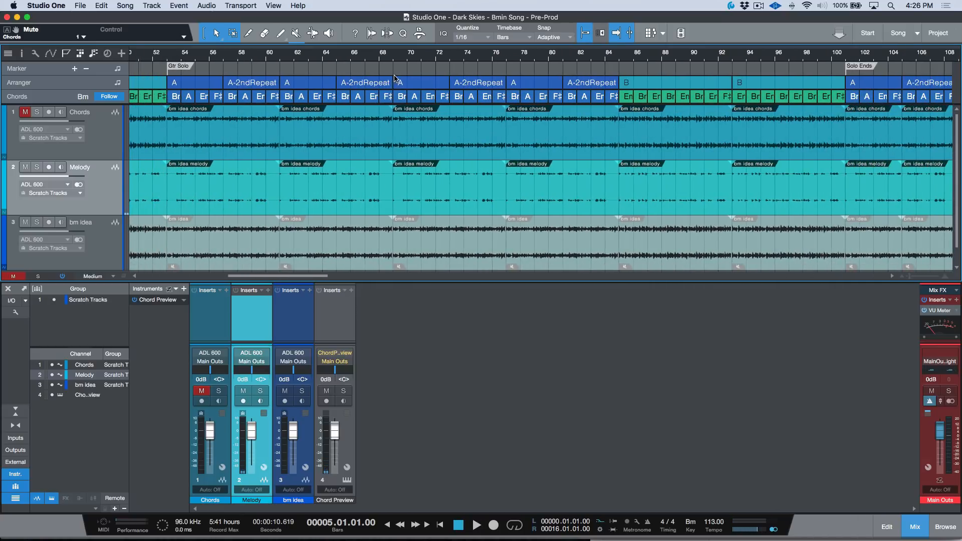
scroll(398, 92, left, 3)
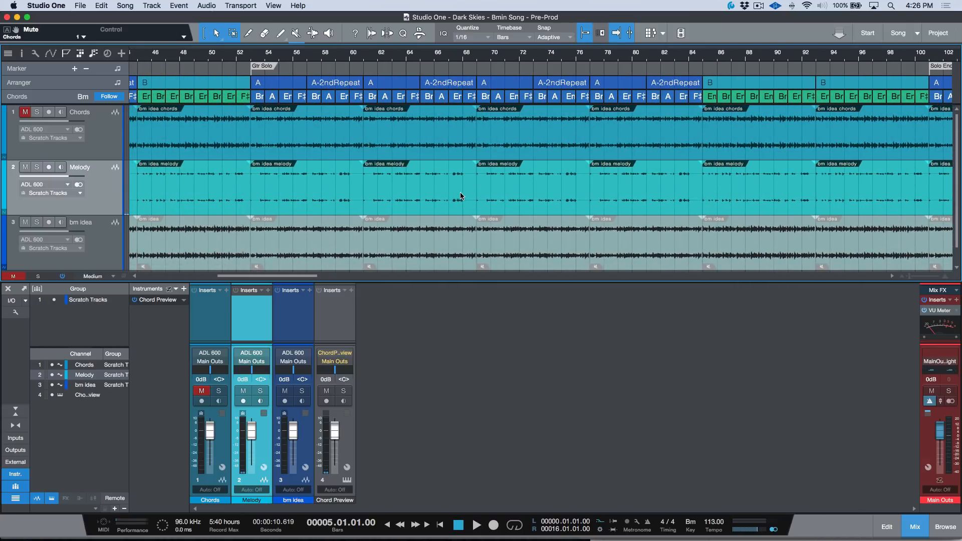
click(428, 200)
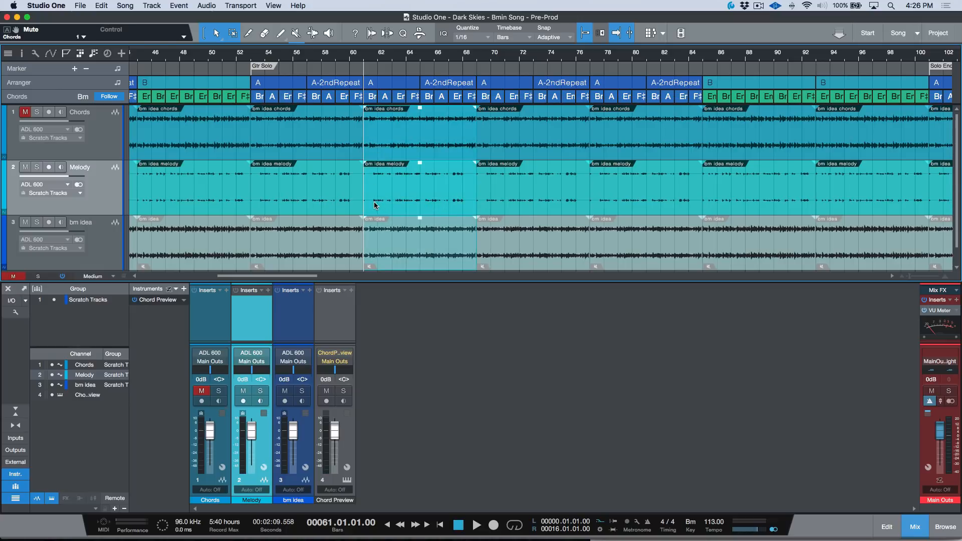
click(37, 167)
key(space)
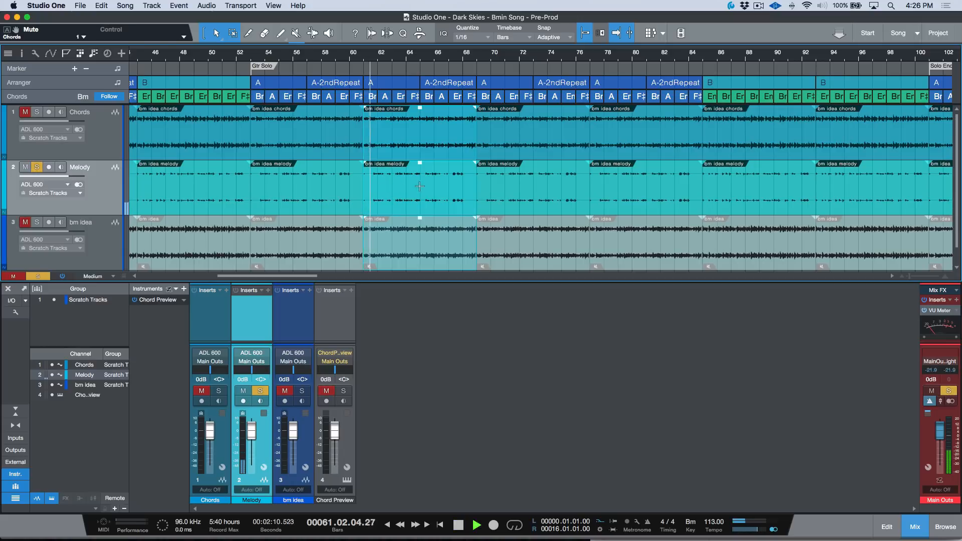
key(space)
click(420, 187)
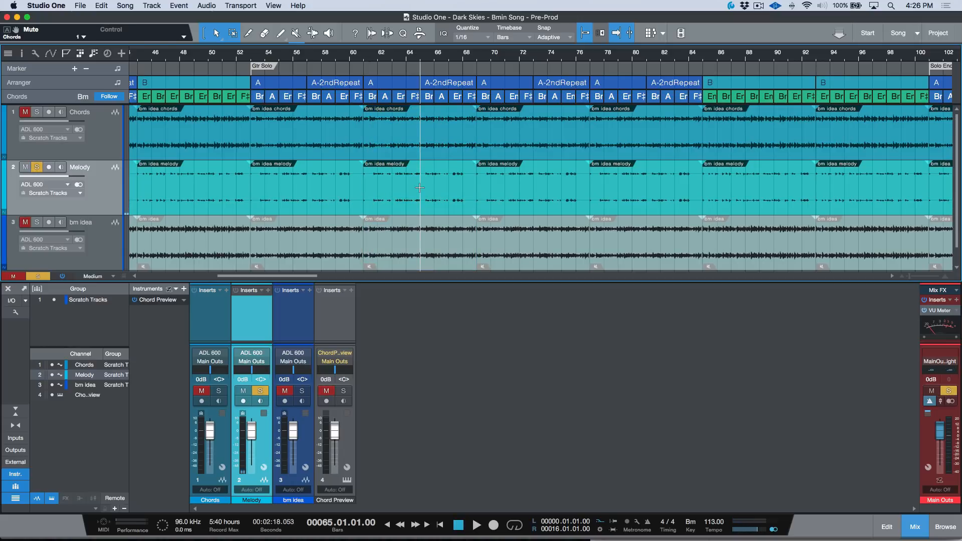
key(space)
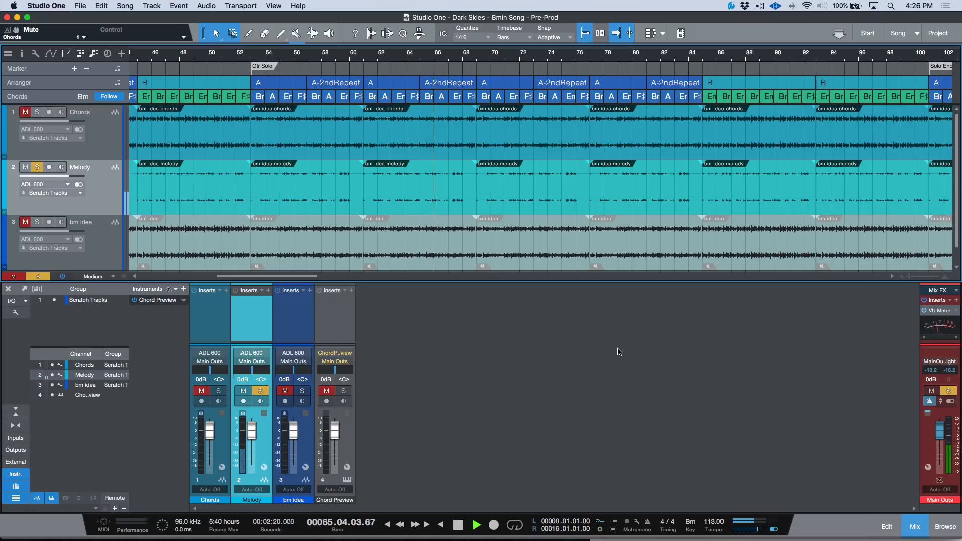
key(space)
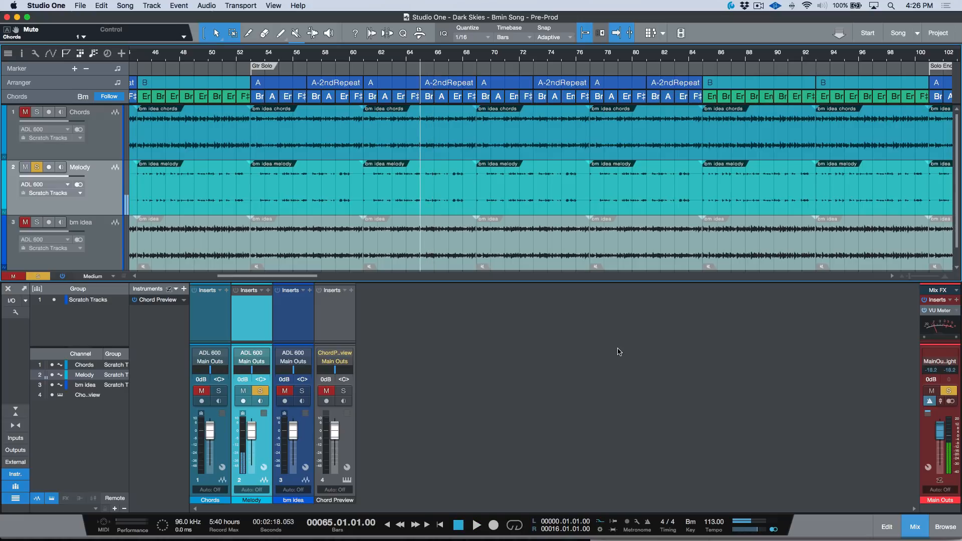
Select all the A-2nd Repeat sections across the arrangement and recolour them a slightly different shade of blue
click(339, 86)
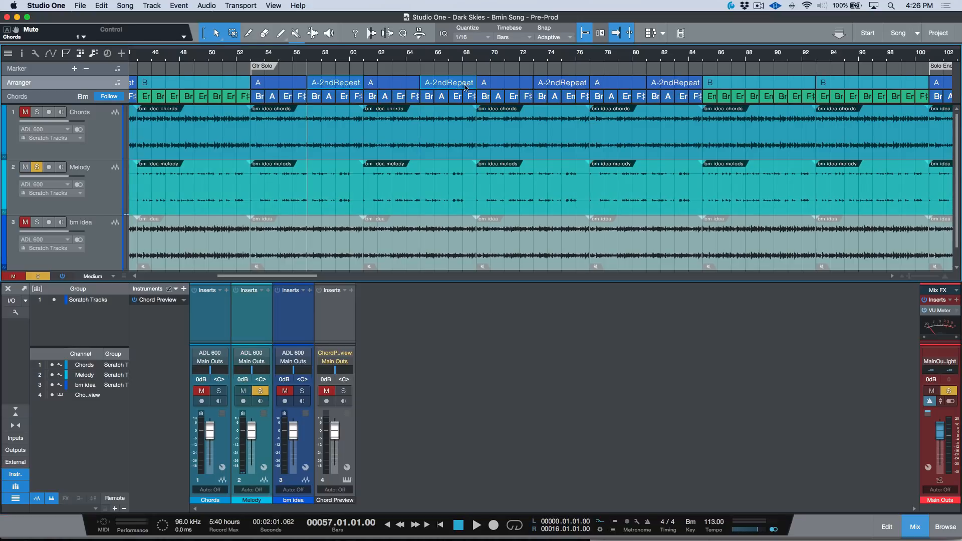
shift+click(570, 82)
shift+click(679, 85)
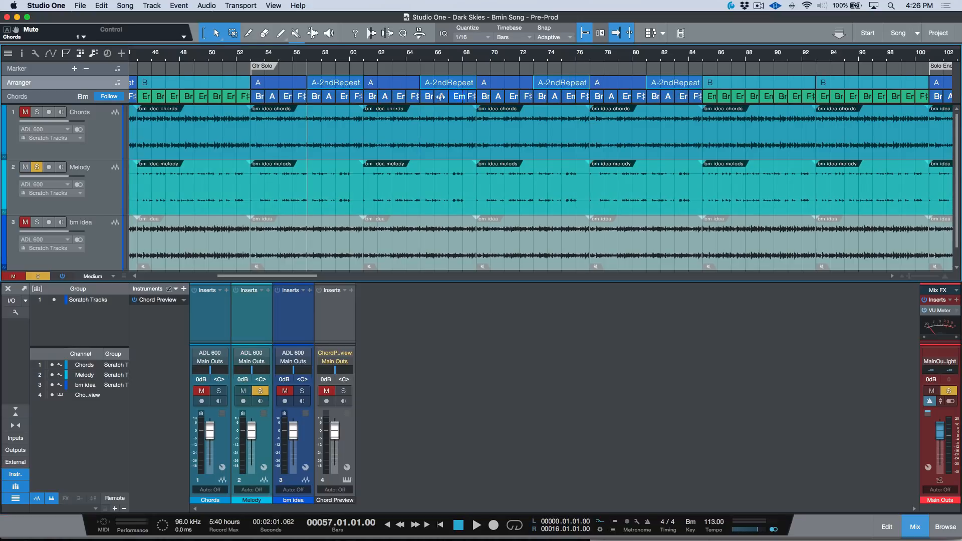
scroll(424, 101, left, 6)
scroll(424, 102, left, 5)
click(424, 85)
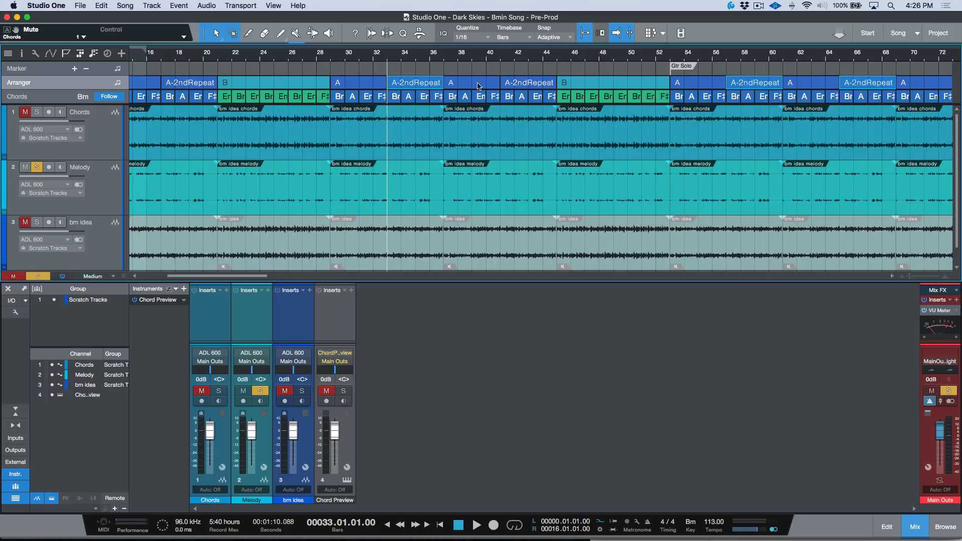
scroll(527, 86, left, 5)
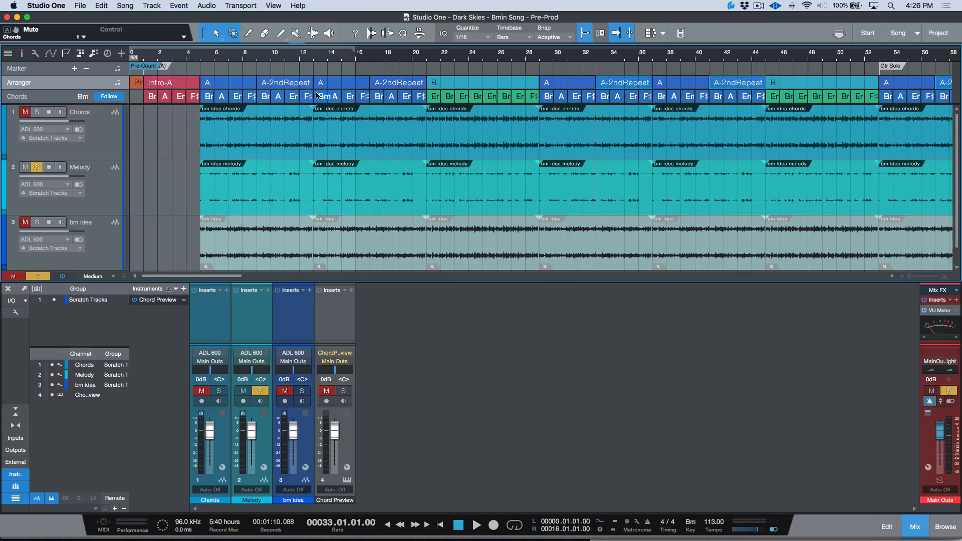
click(297, 85)
scroll(417, 130, right, 14)
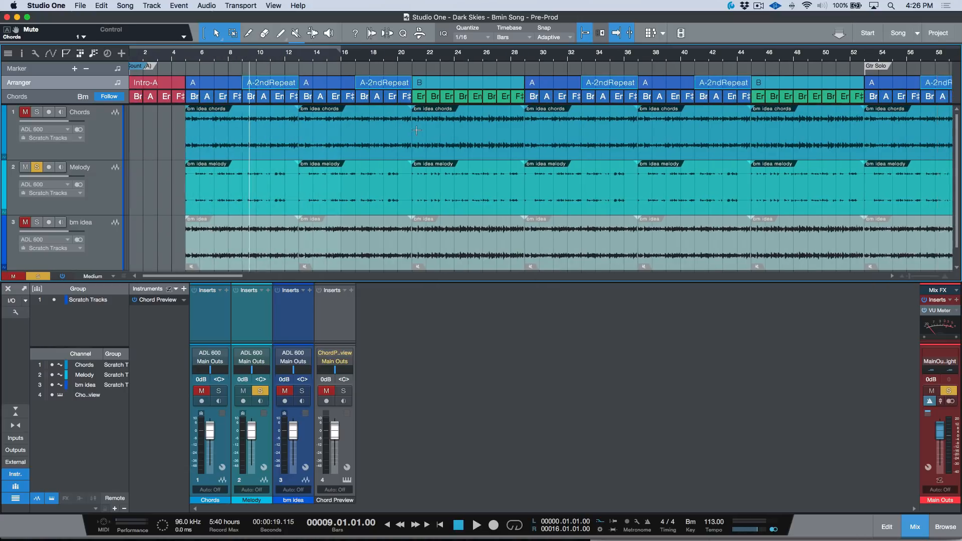
scroll(416, 130, right, 13)
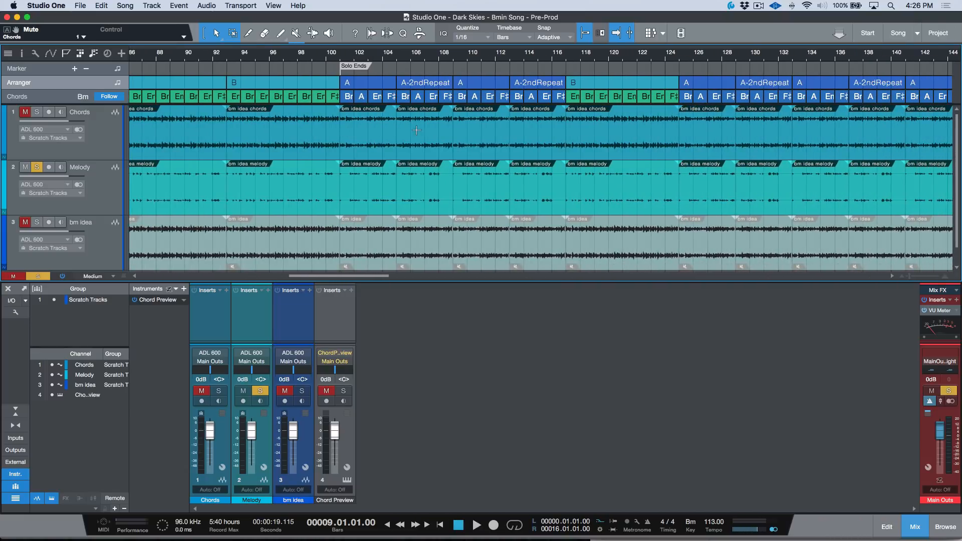
shift+click(432, 86)
shift+click(544, 87)
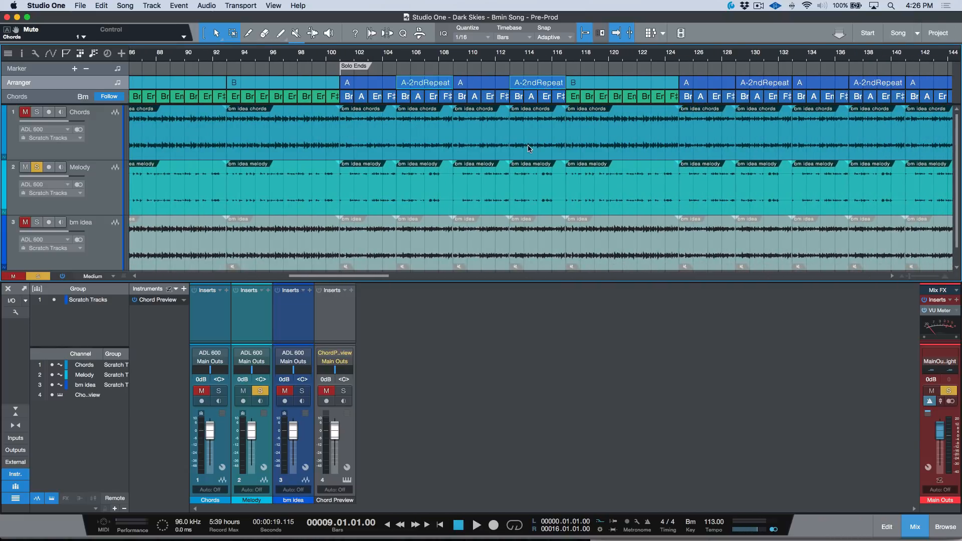
scroll(529, 148, right, 2)
scroll(527, 145, right, 12)
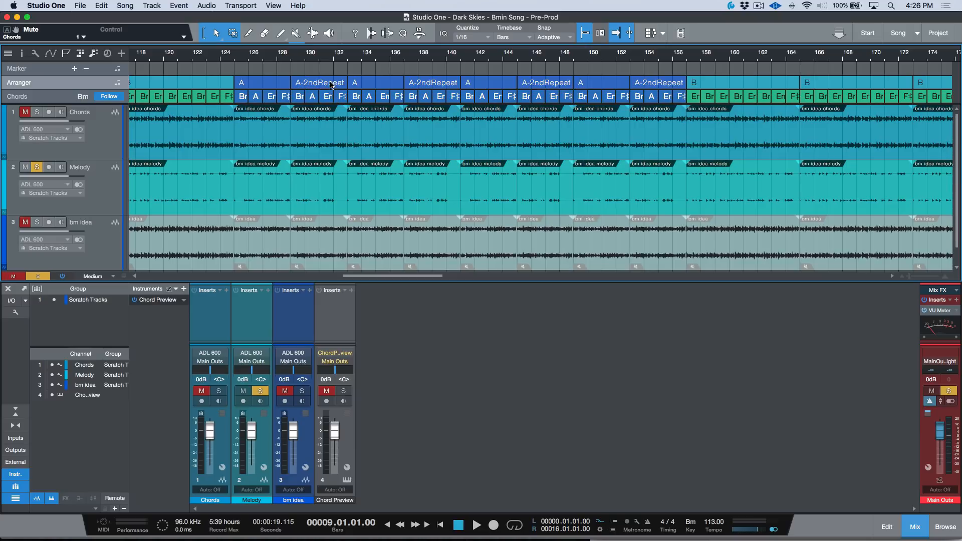
shift+click(330, 86)
shift+click(446, 85)
shift+click(549, 86)
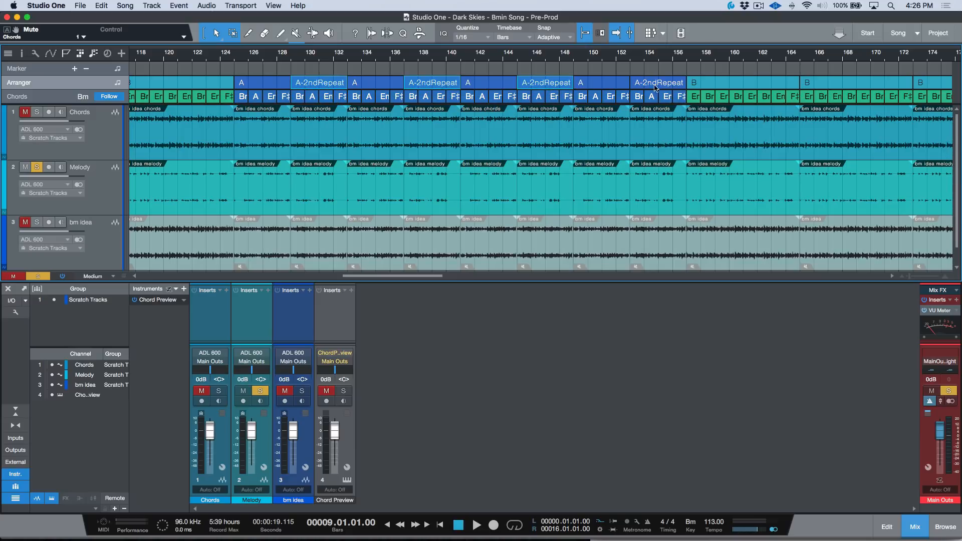
shift+click(670, 86)
scroll(627, 111, right, 4)
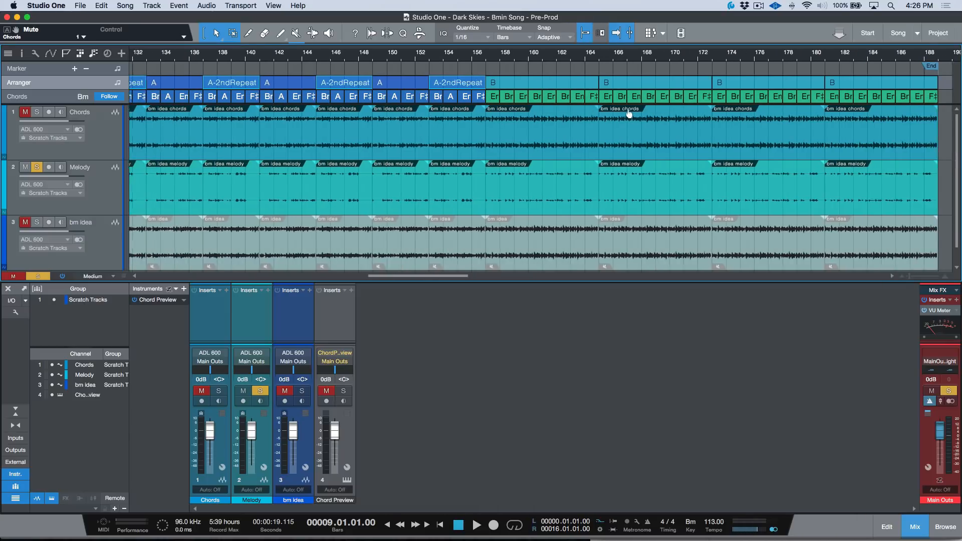
right_click(560, 84)
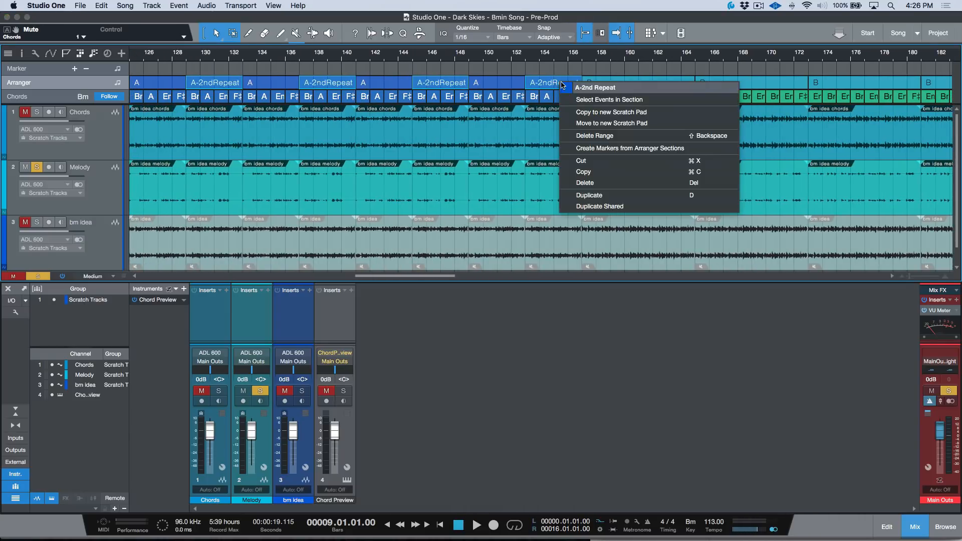
mouse_move(567, 87)
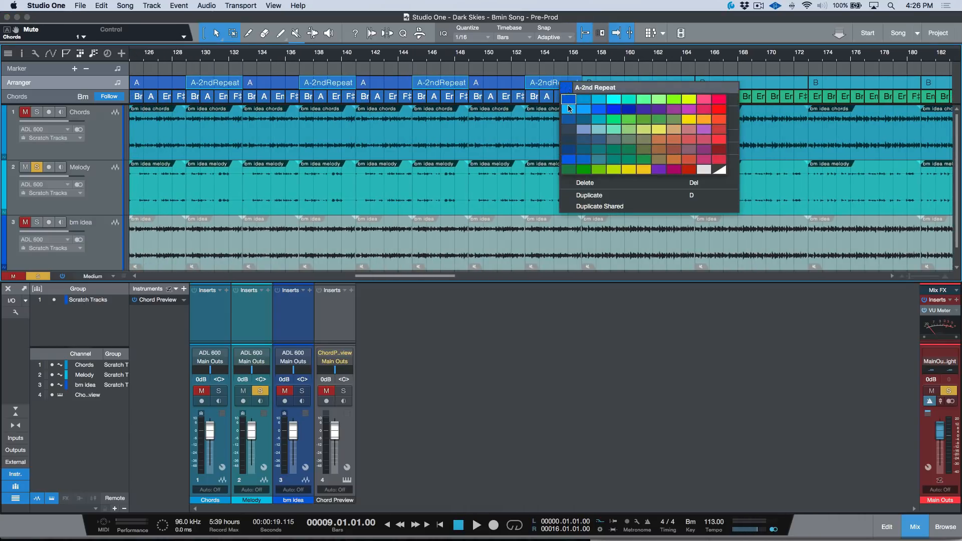
click(555, 398)
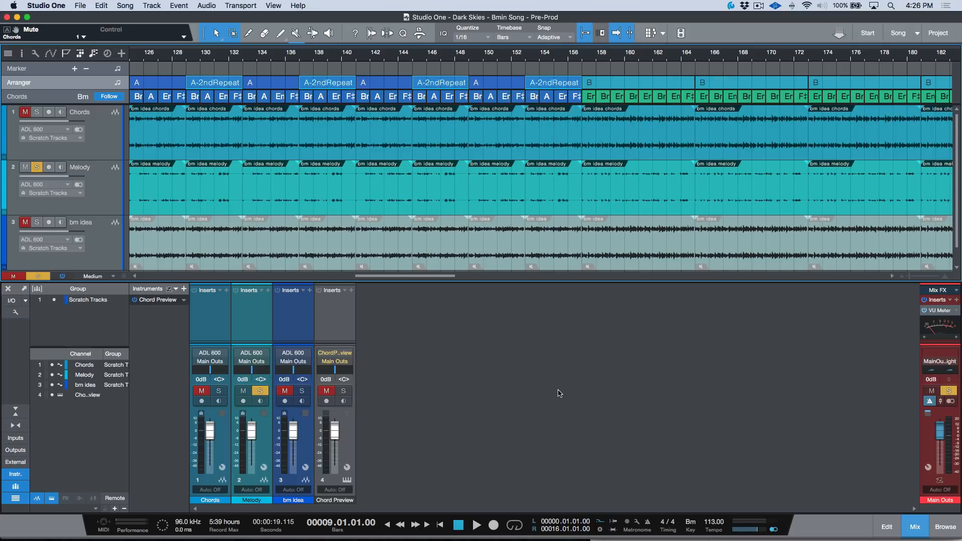
scroll(478, 218, left, 15)
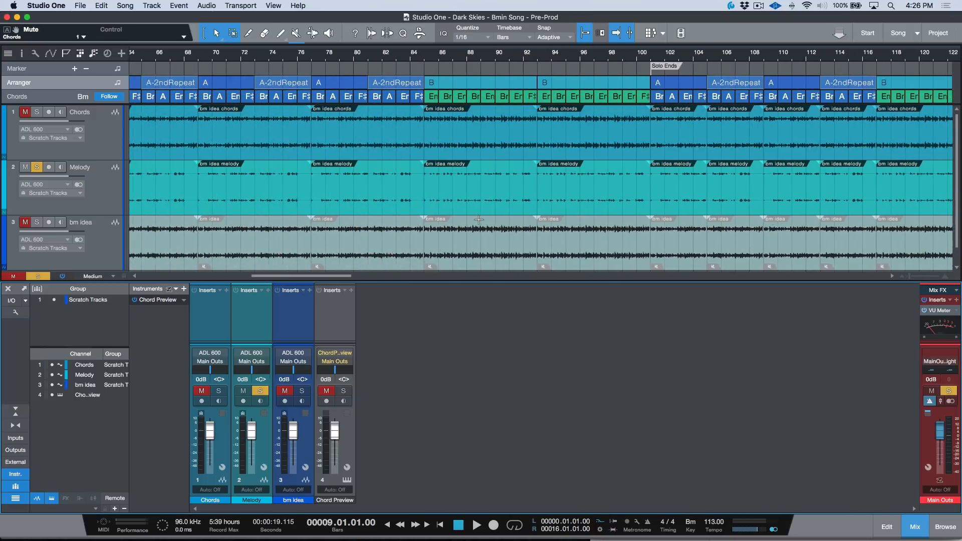
scroll(477, 219, left, 6)
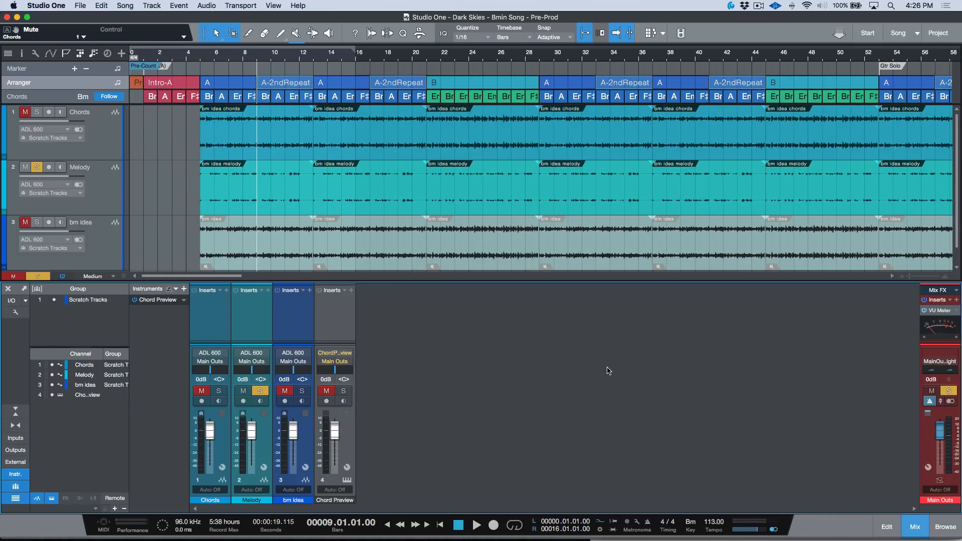
Clear the solo on the scratch tracks and keep only the Chords track muted
click(109, 147)
click(109, 206)
click(553, 390)
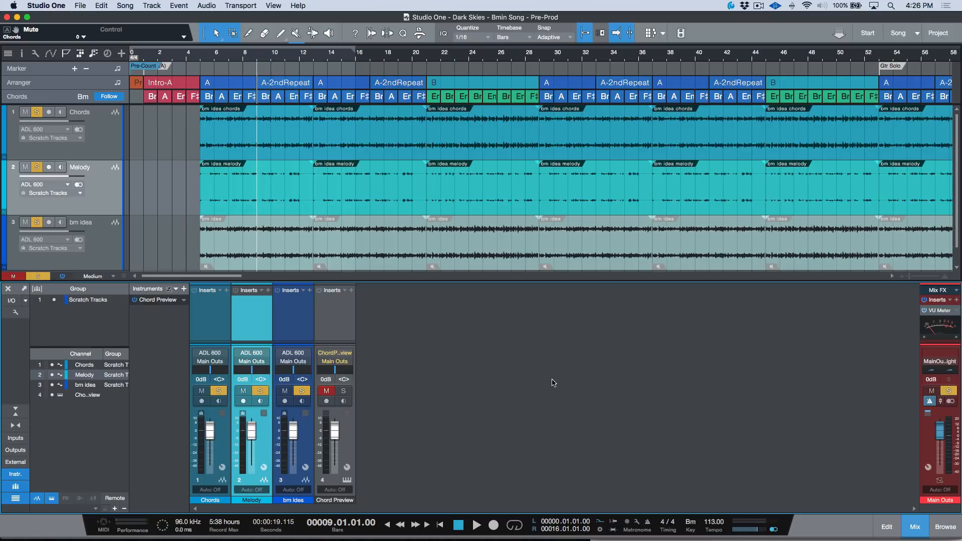
key(alt+z)
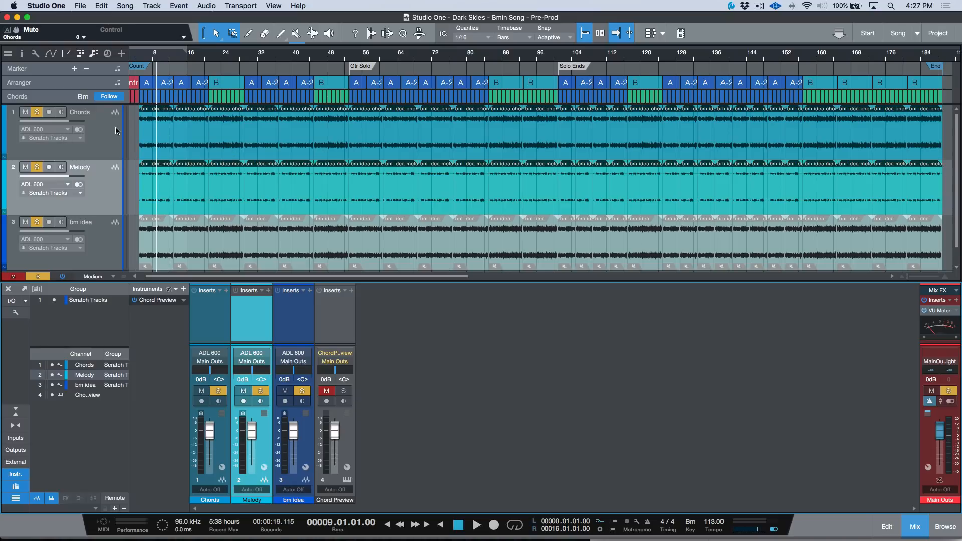
click(36, 112)
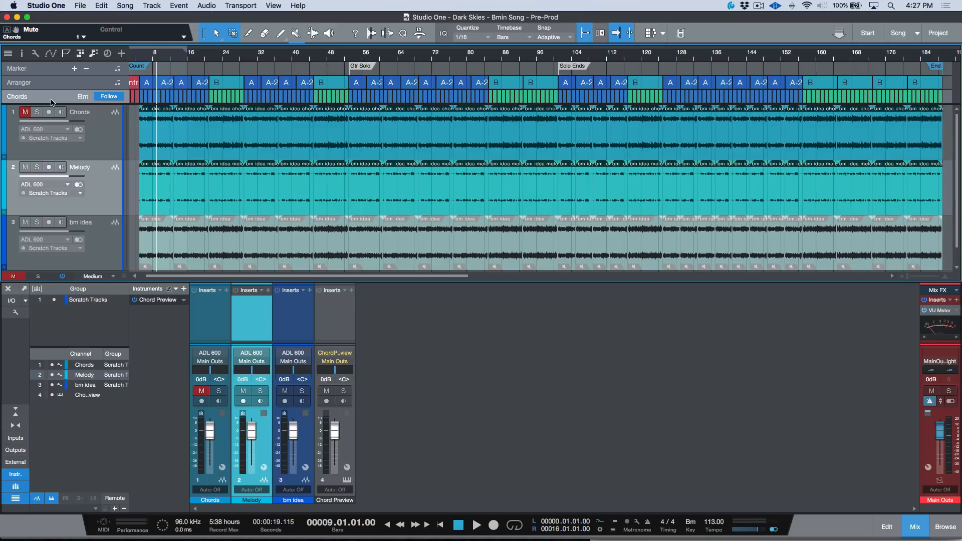
Show the Chord Track's settings, audition the soloed Chord Preview channel from bar 9 and inspect its instrument
click(20, 53)
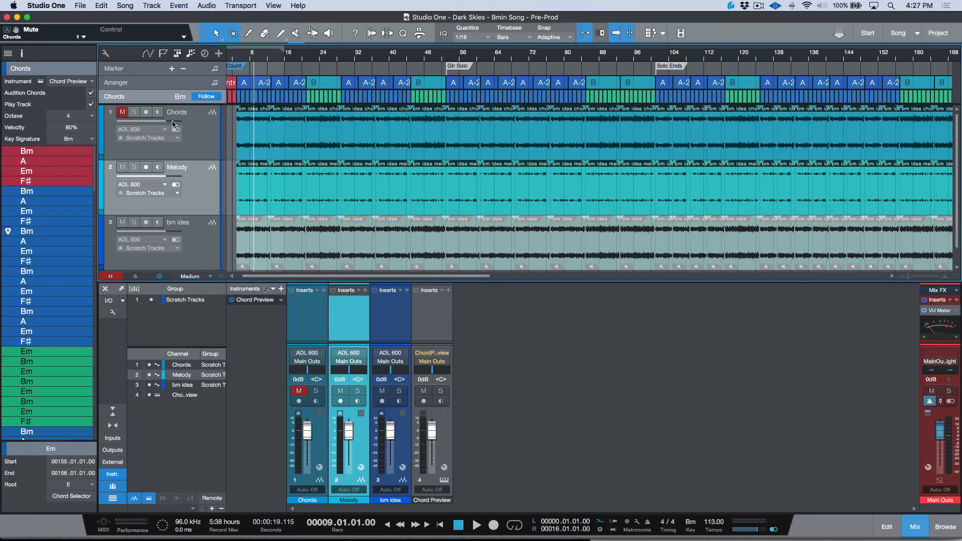
key(space)
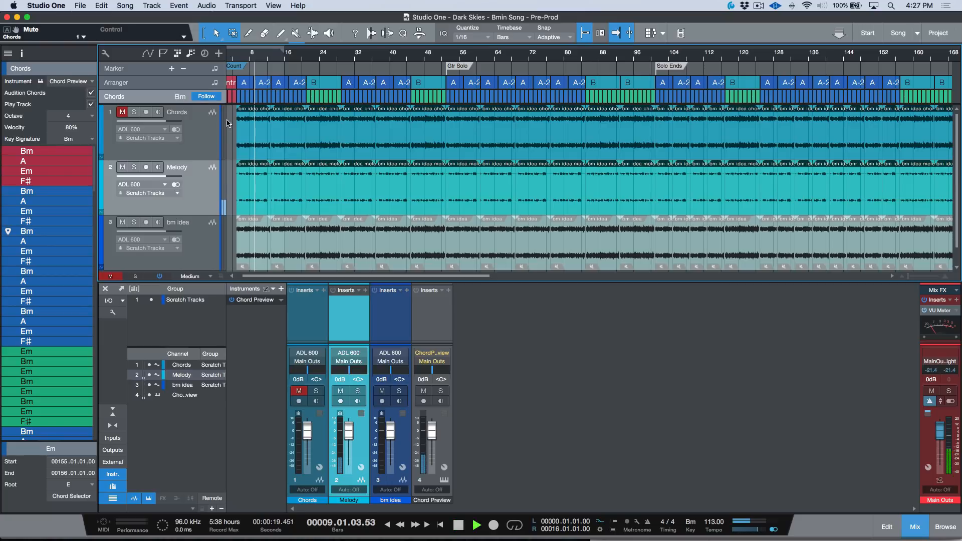
click(443, 391)
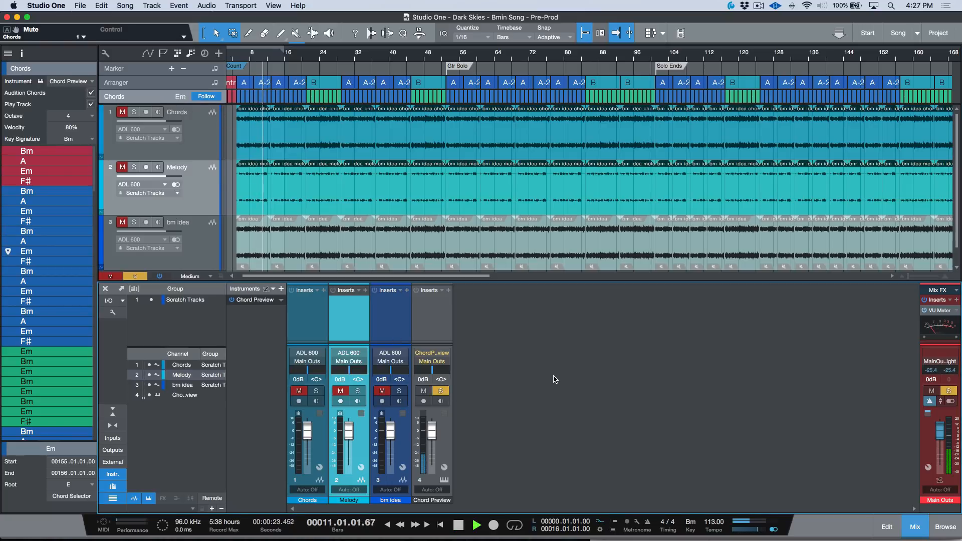
key(space)
click(446, 354)
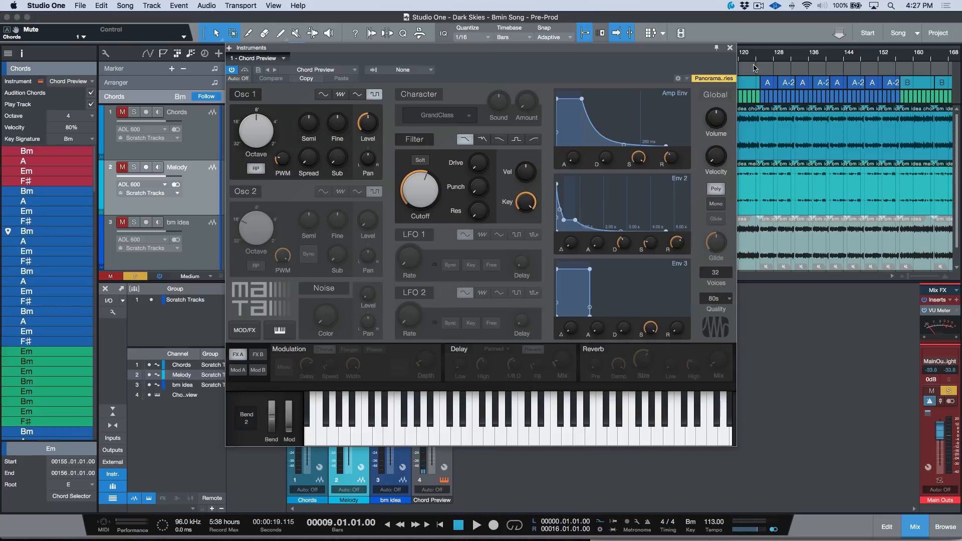
click(729, 48)
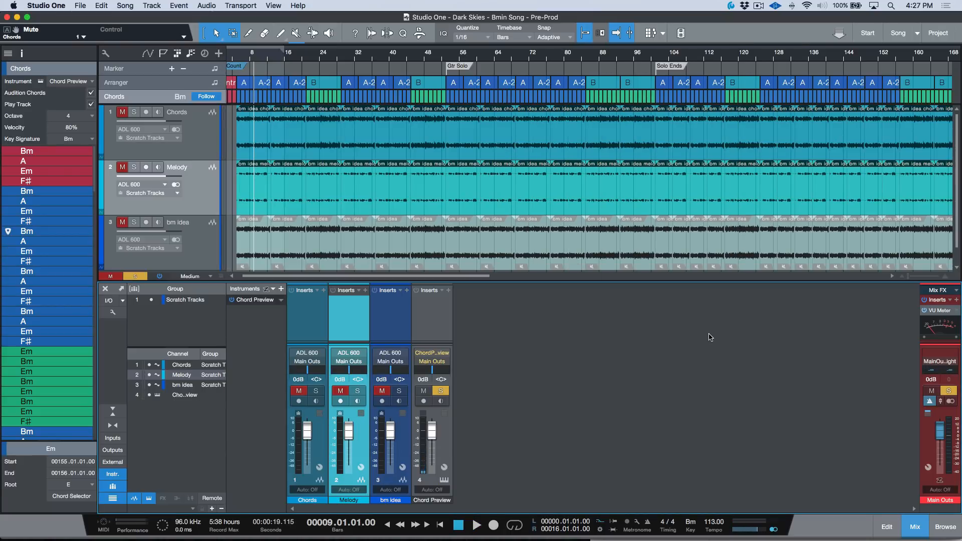
Add the Presence preset Acoustic Piano - Ballad as a new instrument track below the scratch tracks
click(945, 527)
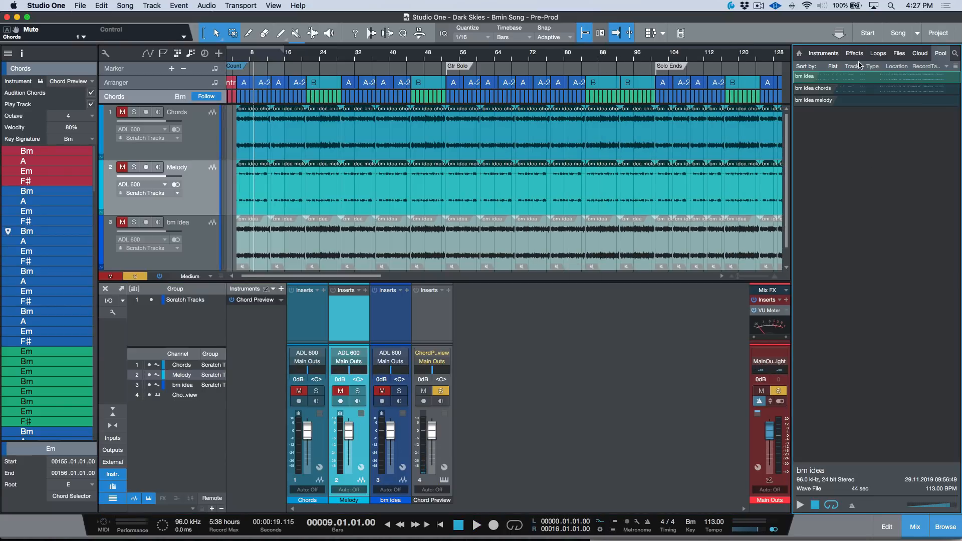
click(823, 54)
scroll(850, 314, down, 15)
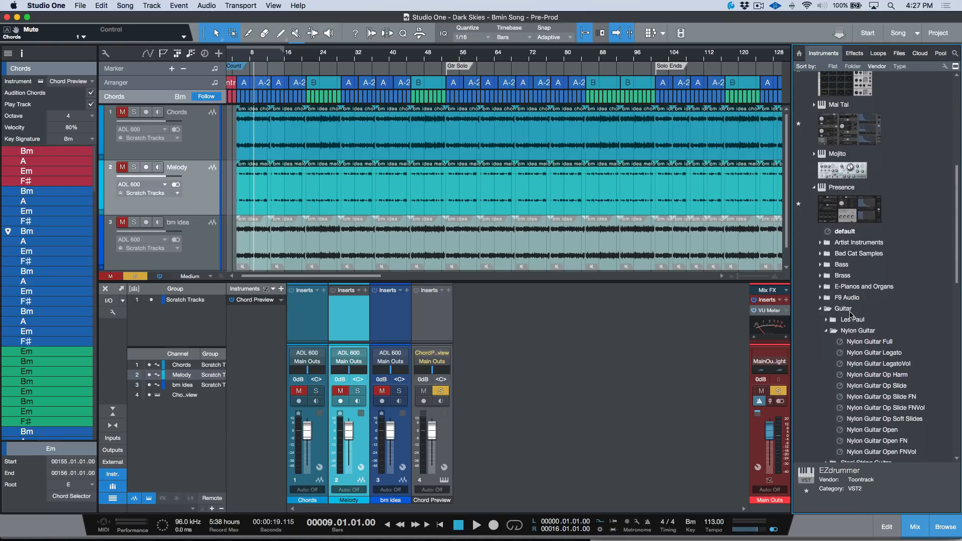
scroll(851, 314, down, 5)
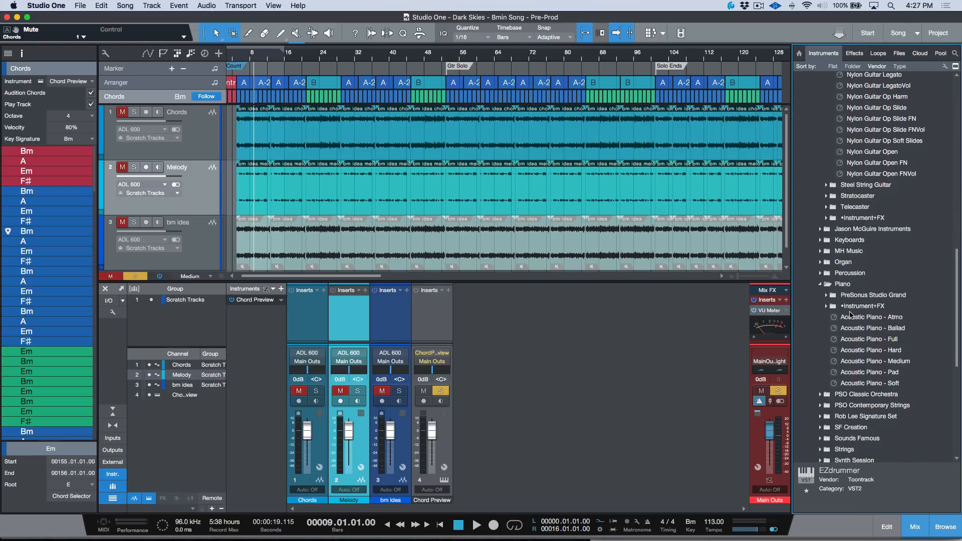
scroll(523, 170, down, 1)
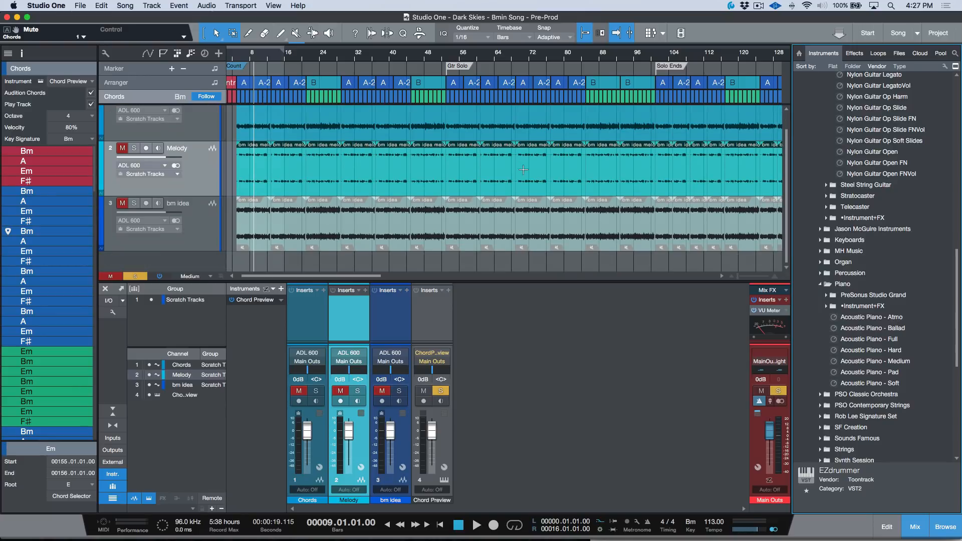
drag(840, 328, 716, 267)
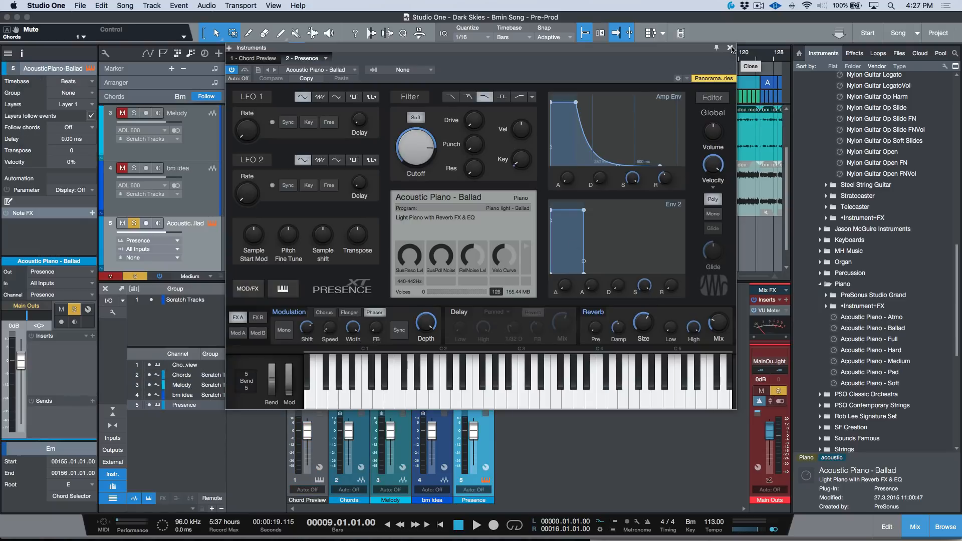
click(730, 48)
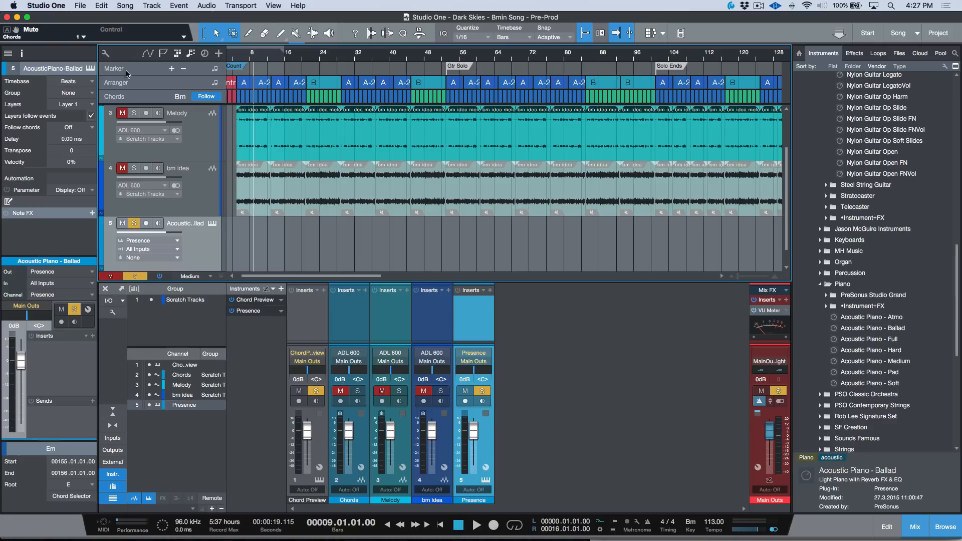
Assign the Presence piano as the Chord Track's playback instrument in place of Chord Preview
click(153, 95)
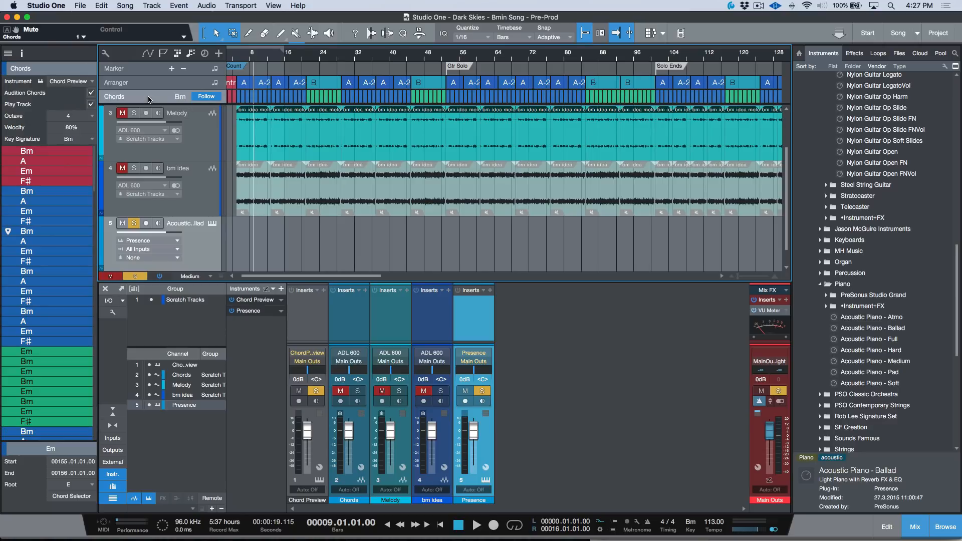
click(92, 82)
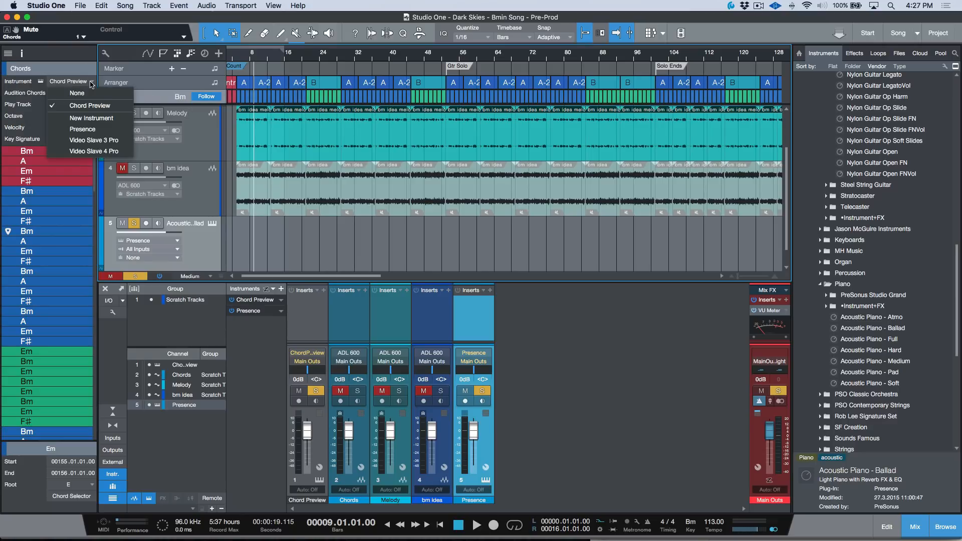
click(84, 129)
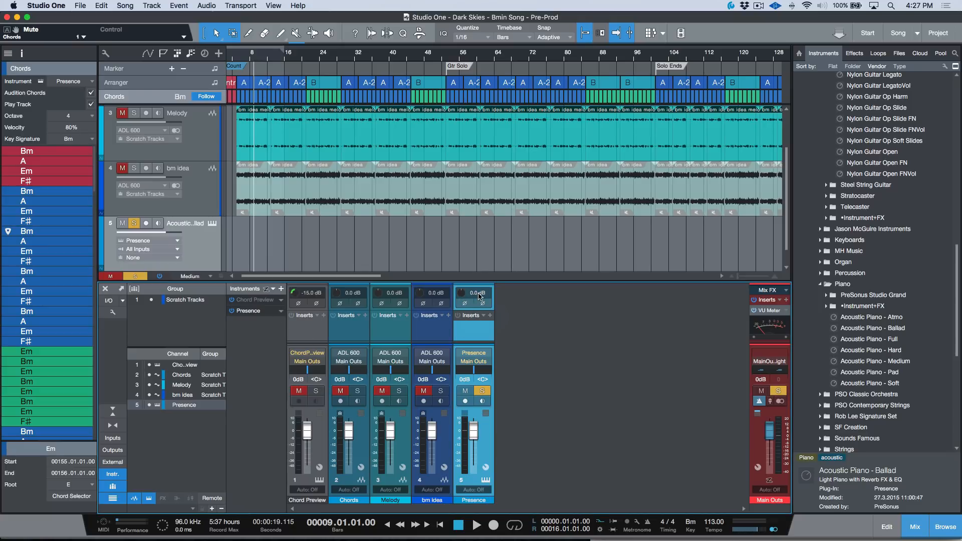
Set the Presence channel's input gain to -15 dB and clear its solo
double_click(477, 292)
text(-15)
key(Return)
key(s)
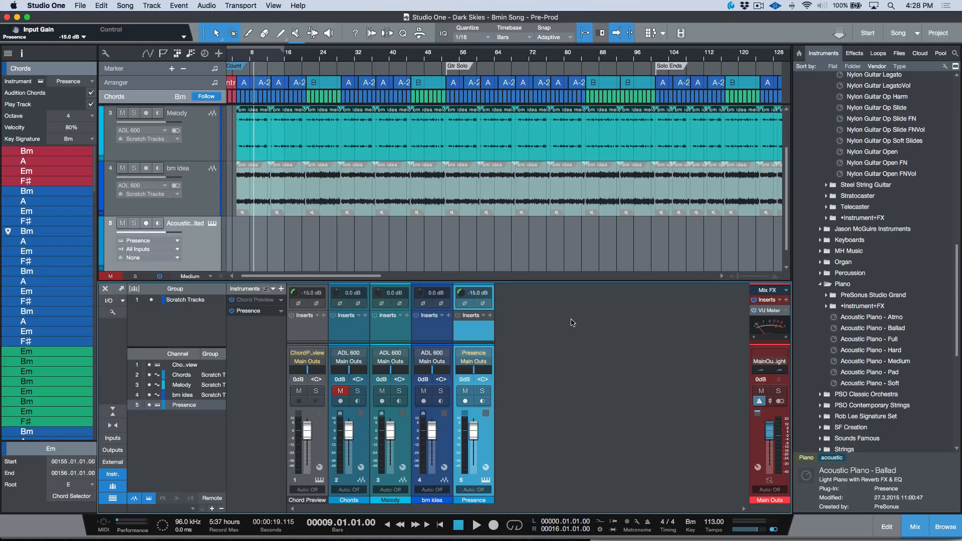
Turn on the metronome and audition the intro and first A section from bar 1 with the piano chords and melody
key(alt+z)
click(497, 237)
key(alt+z)
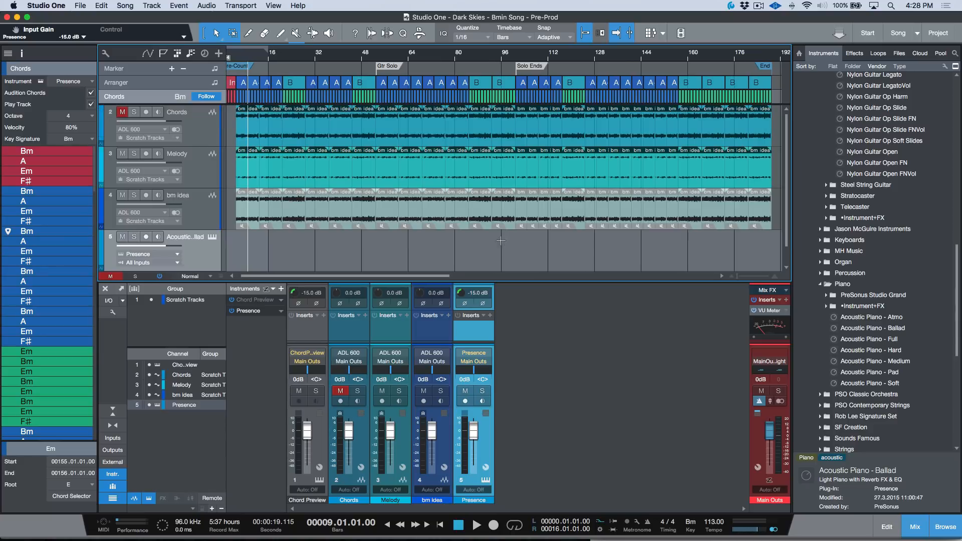
key(comma)
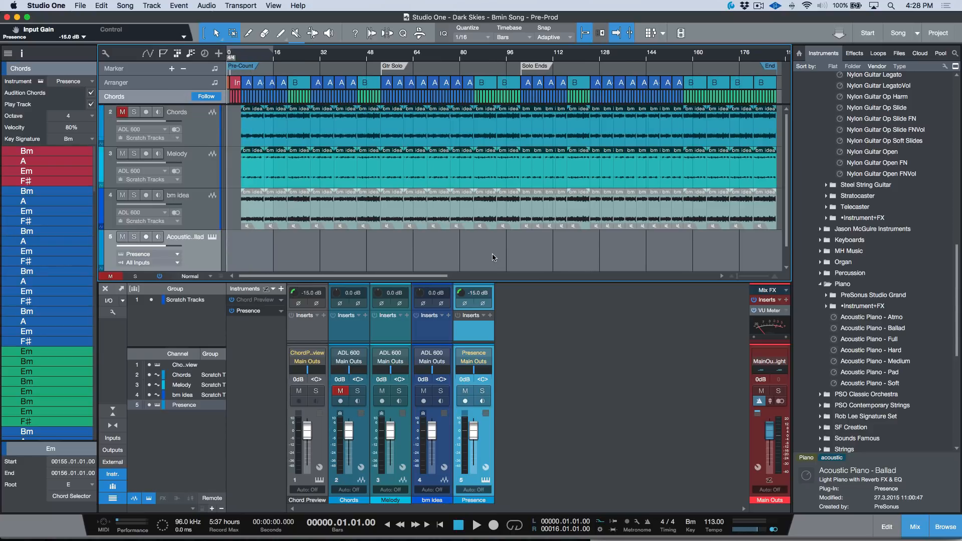
key(e)
key(e)
key(e)
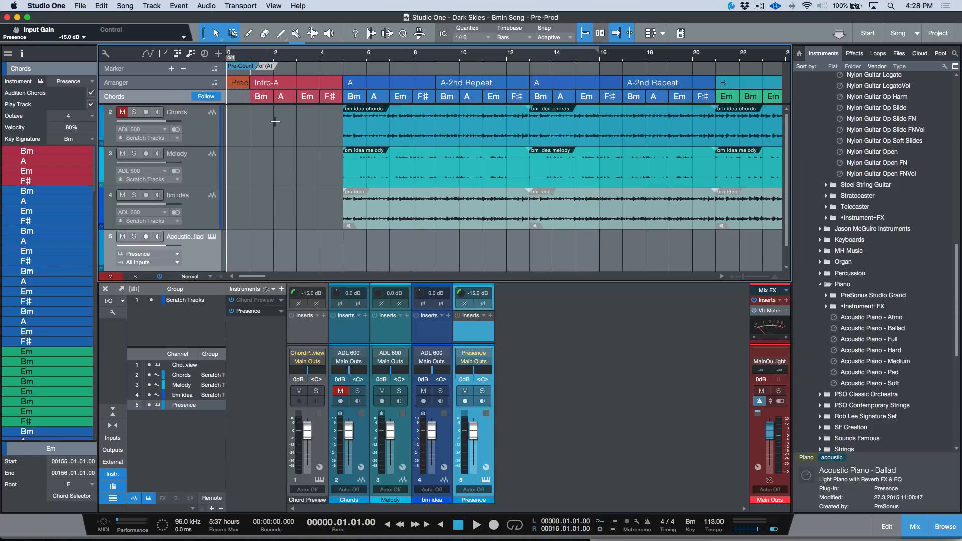
key(shift+n)
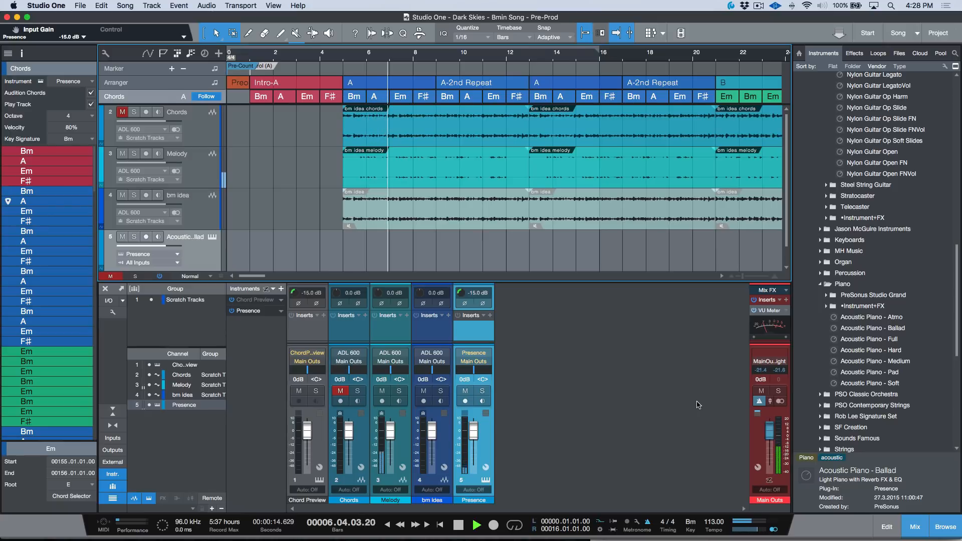
key(space)
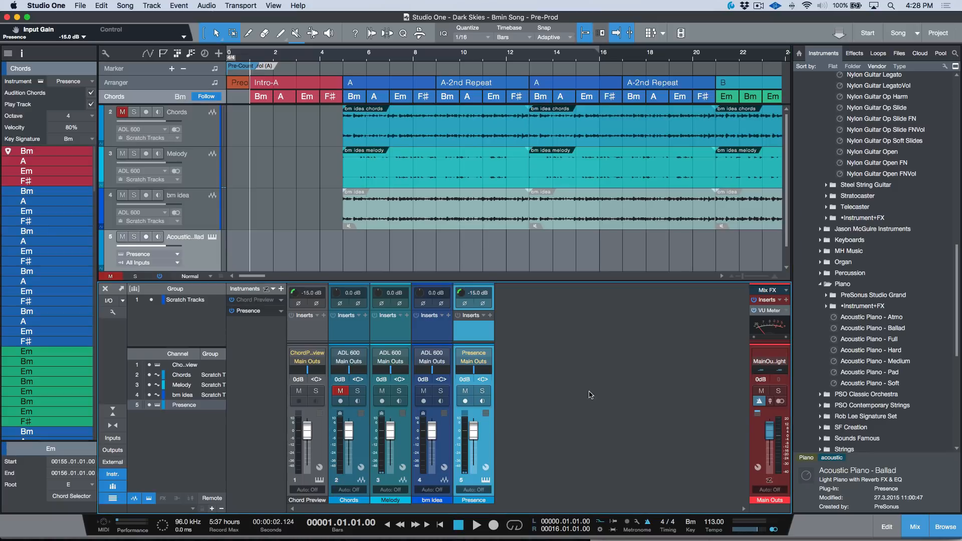
Hide the instrument browser and fit the whole arrangement across the timeline
key(shift+f)
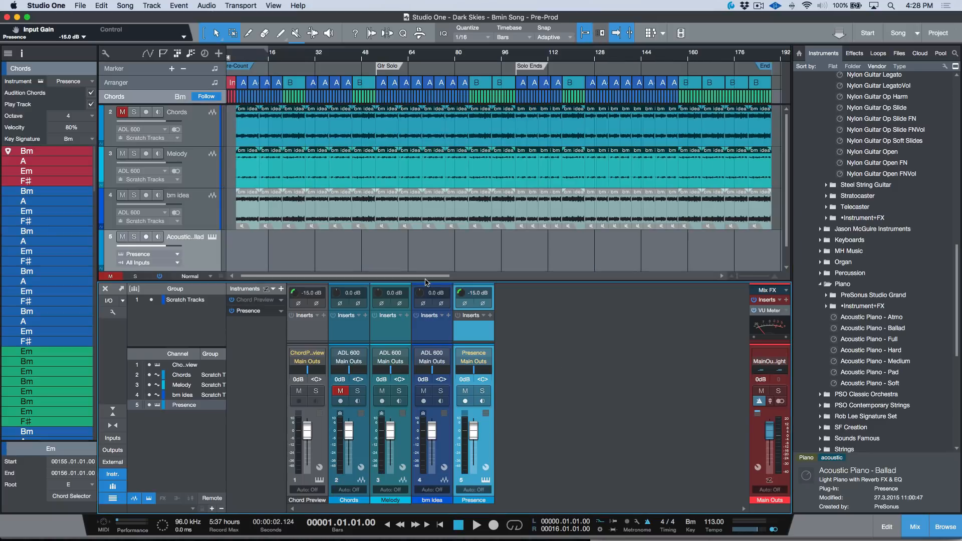
click(945, 528)
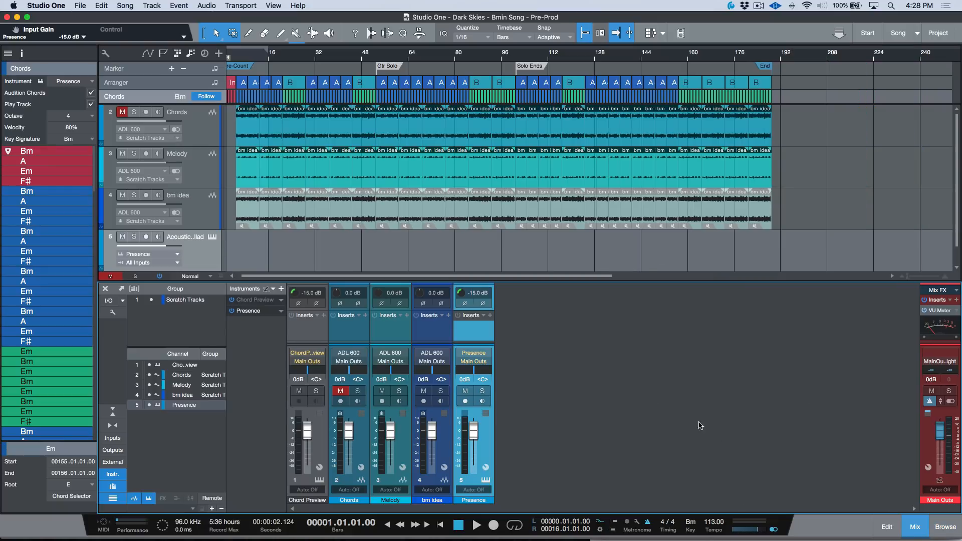
key(shift+f)
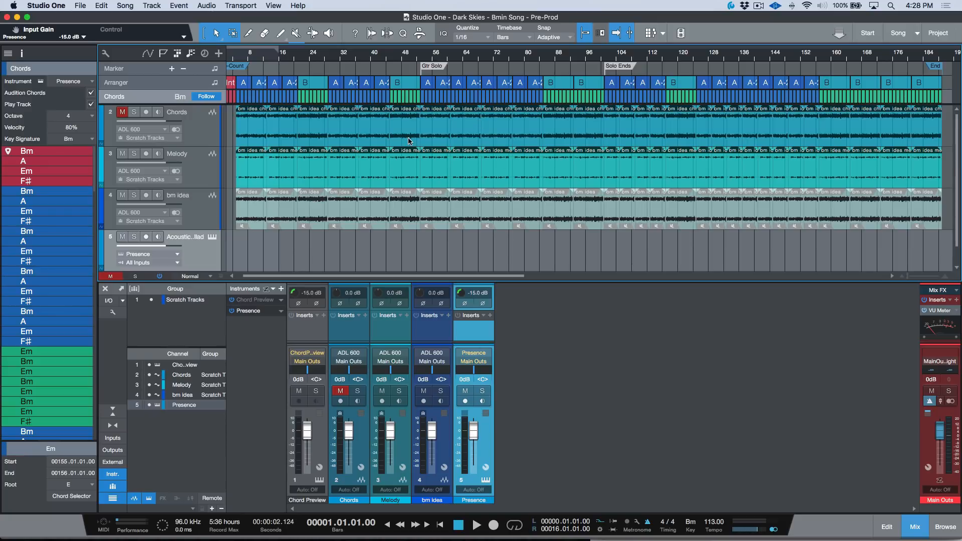
click(208, 161)
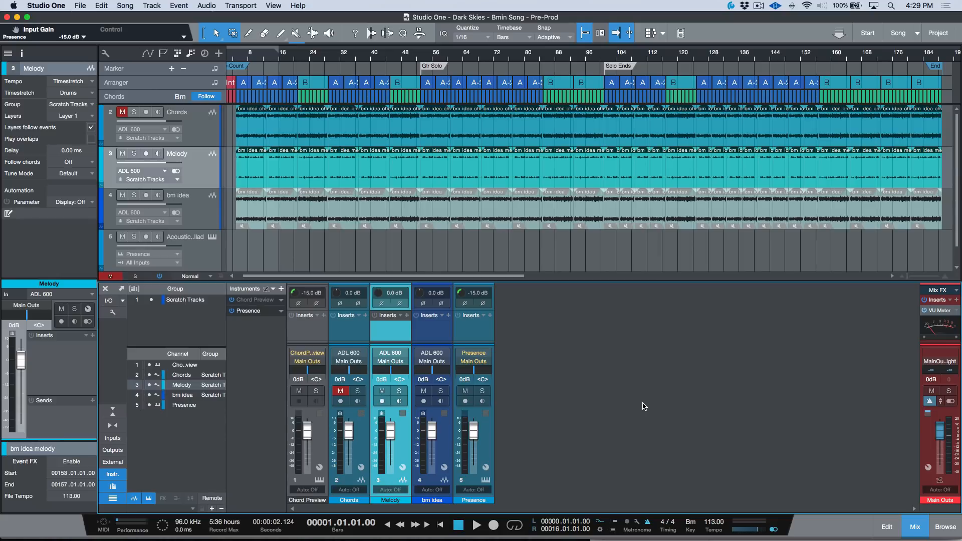
click(80, 5)
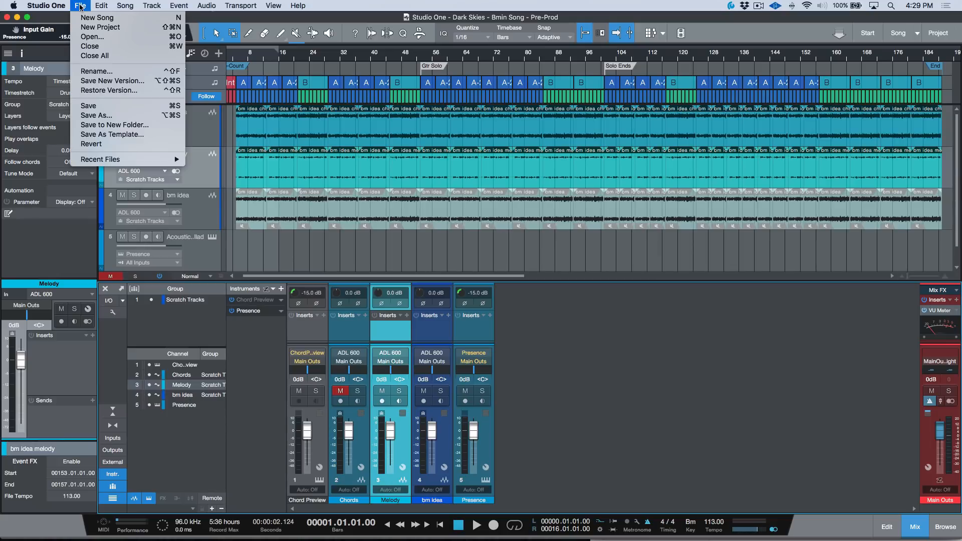
click(559, 327)
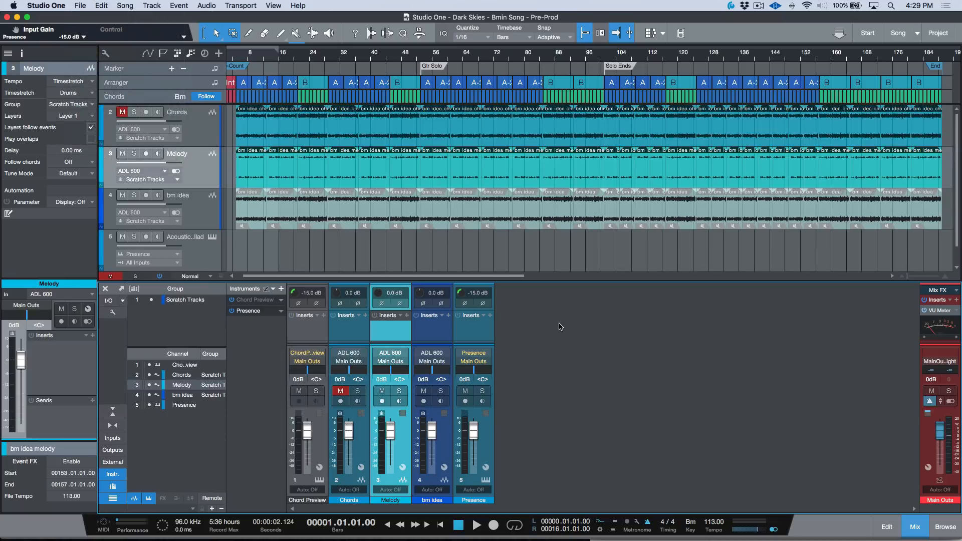